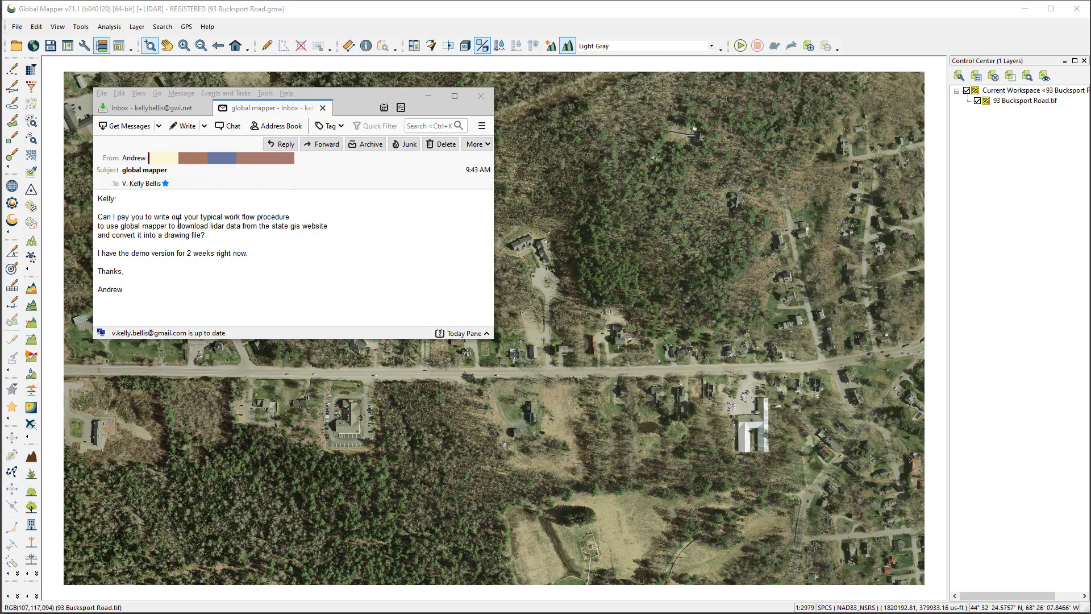
{"action": "left_click", "coordinate": [376, 15]}
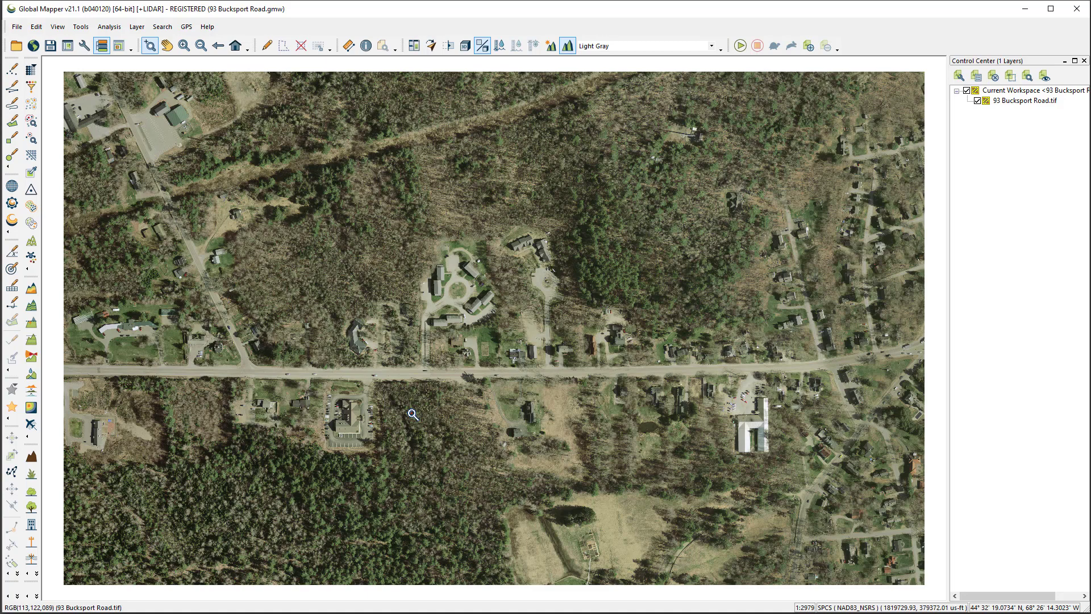
{"action": "left_click", "coordinate": [1011, 103]}
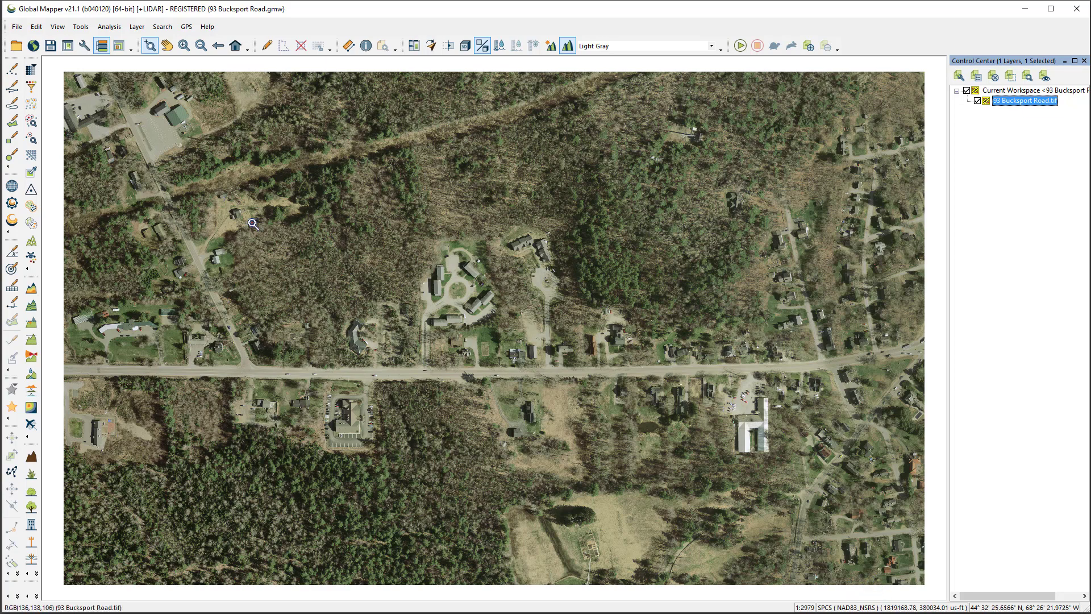
{"action": "left_click", "coordinate": [84, 45]}
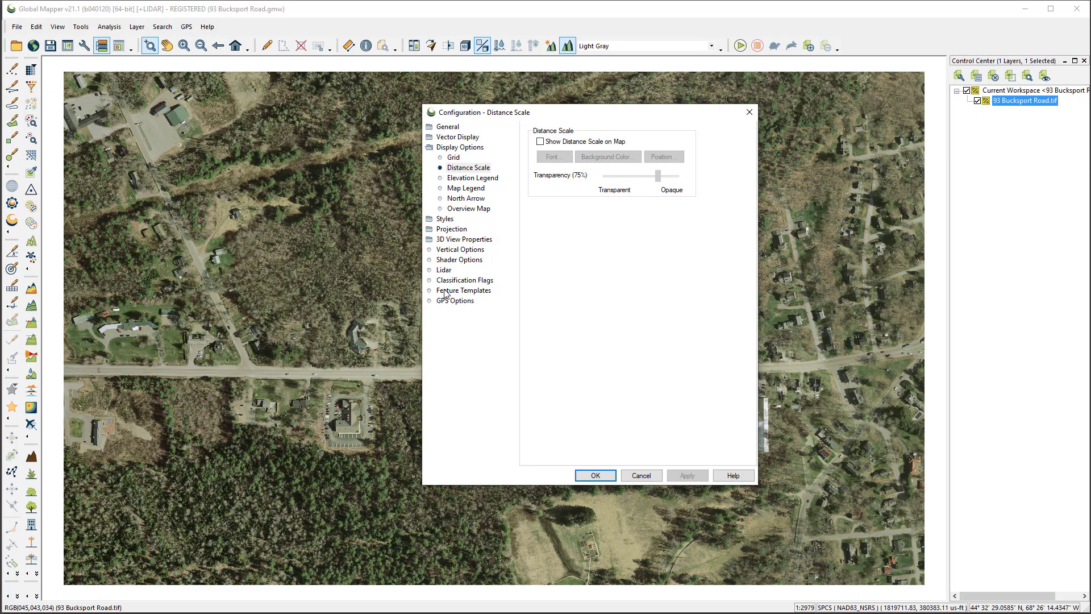
{"action": "left_click", "coordinate": [451, 230]}
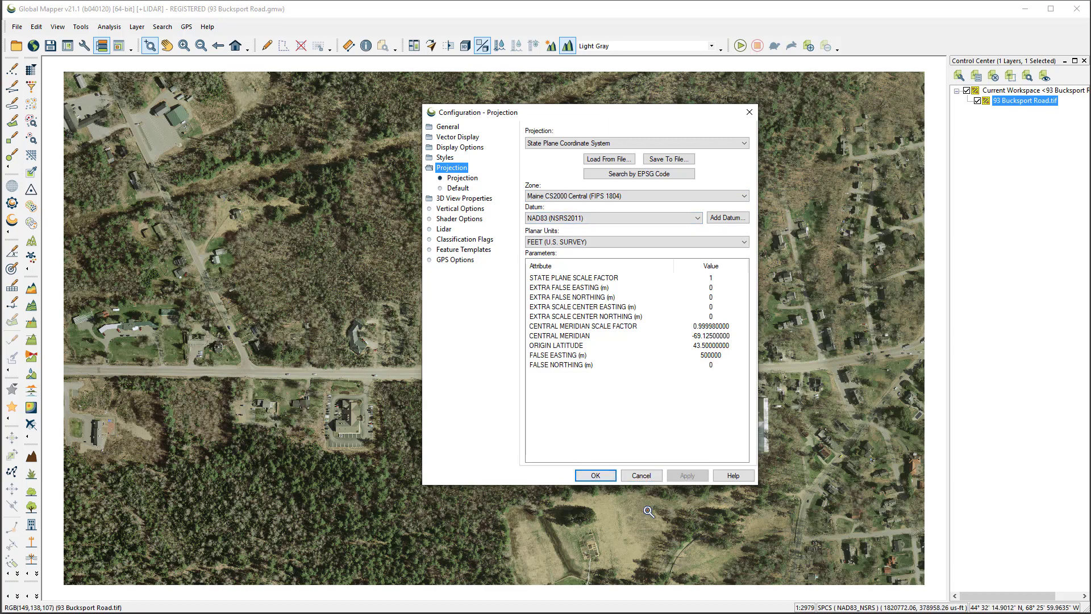
{"action": "left_click", "coordinate": [592, 480]}
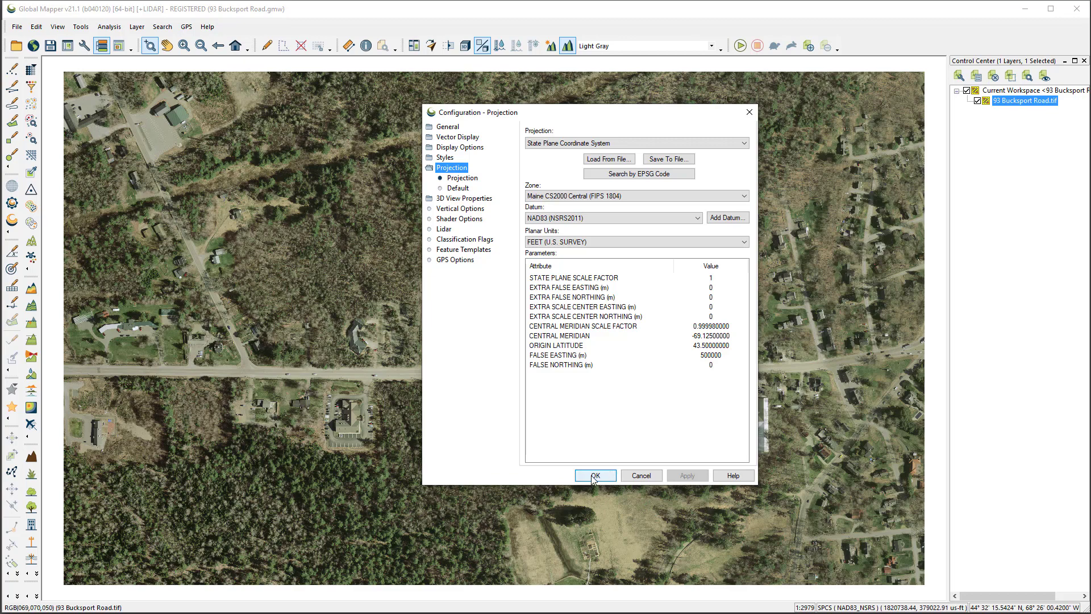
{"action": "left_click", "coordinate": [593, 478]}
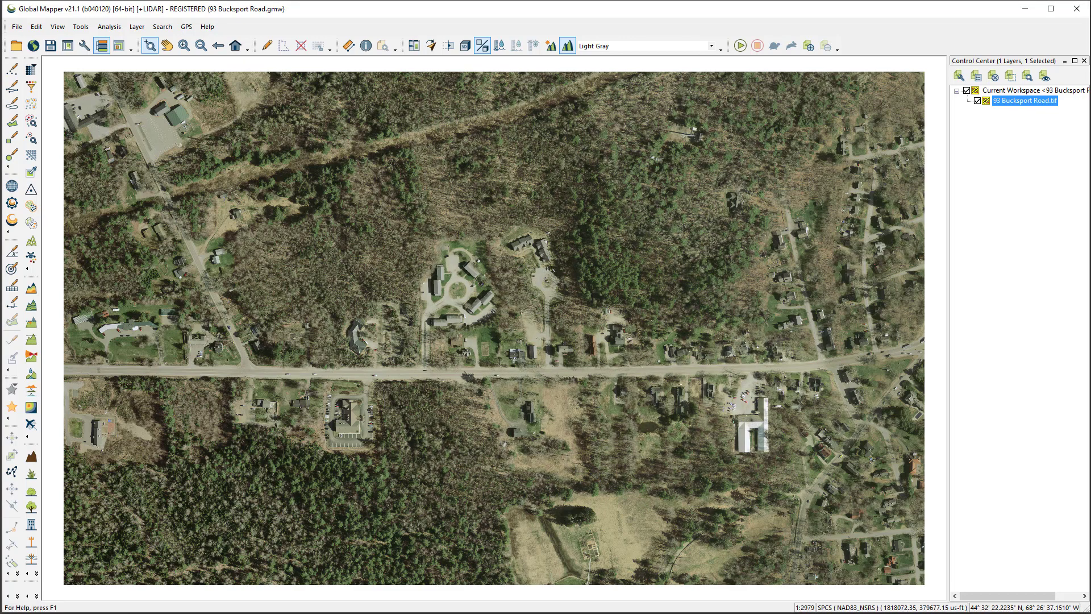
Connect to the USGS National Lidar Dataset for the current screen bounds and expand Elevation Source Data (3DEP) - Lidar, IfSAR
{"action": "left_click", "coordinate": [33, 46]}
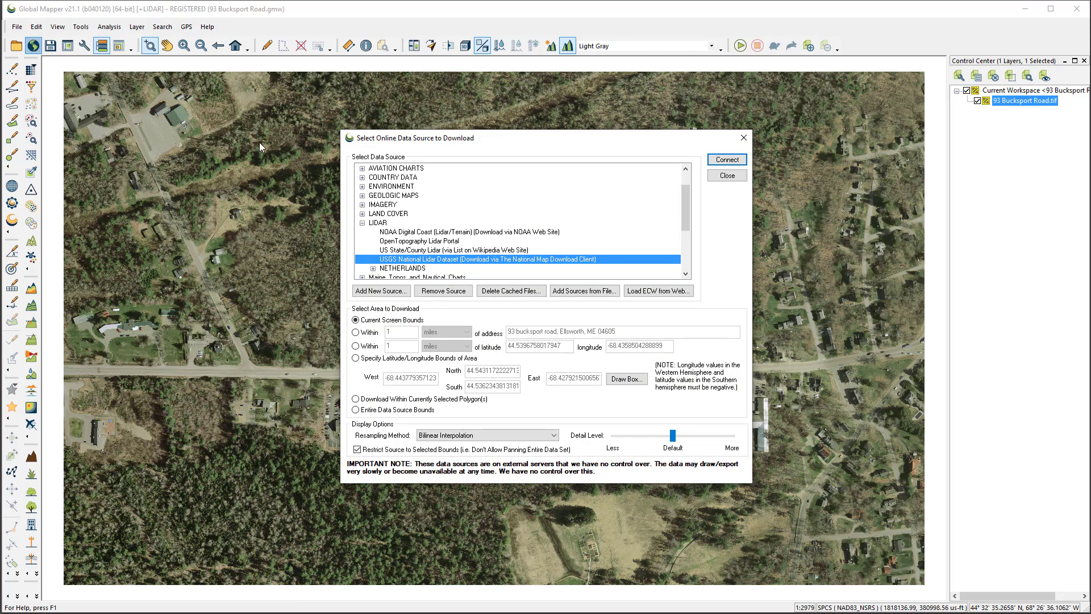
{"action": "left_click_drag", "start_coordinate": [560, 139], "coordinate": [532, 149]}
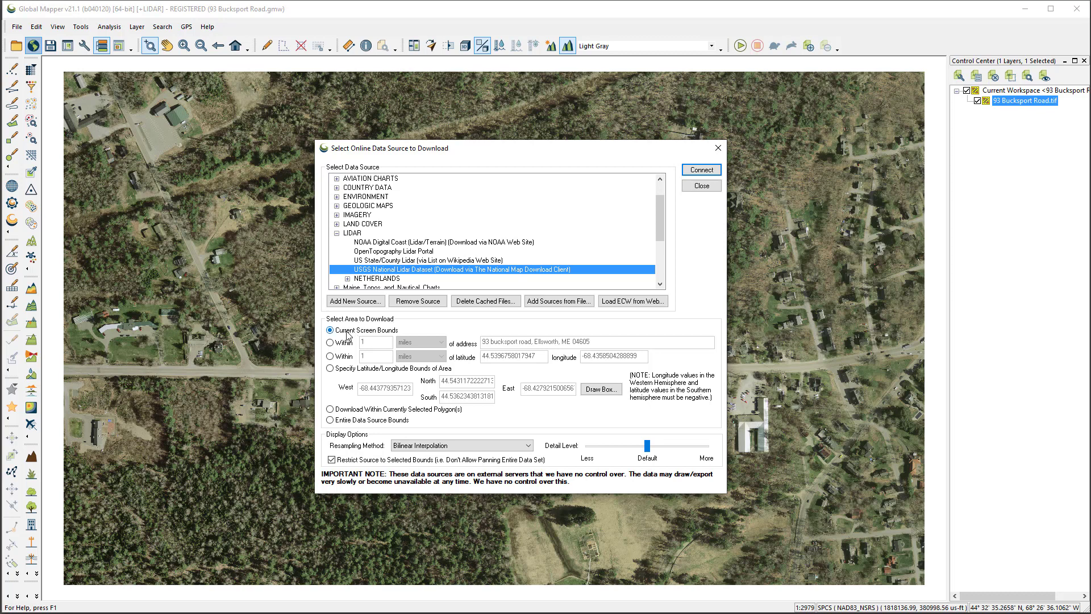
{"action": "left_click", "coordinate": [712, 171]}
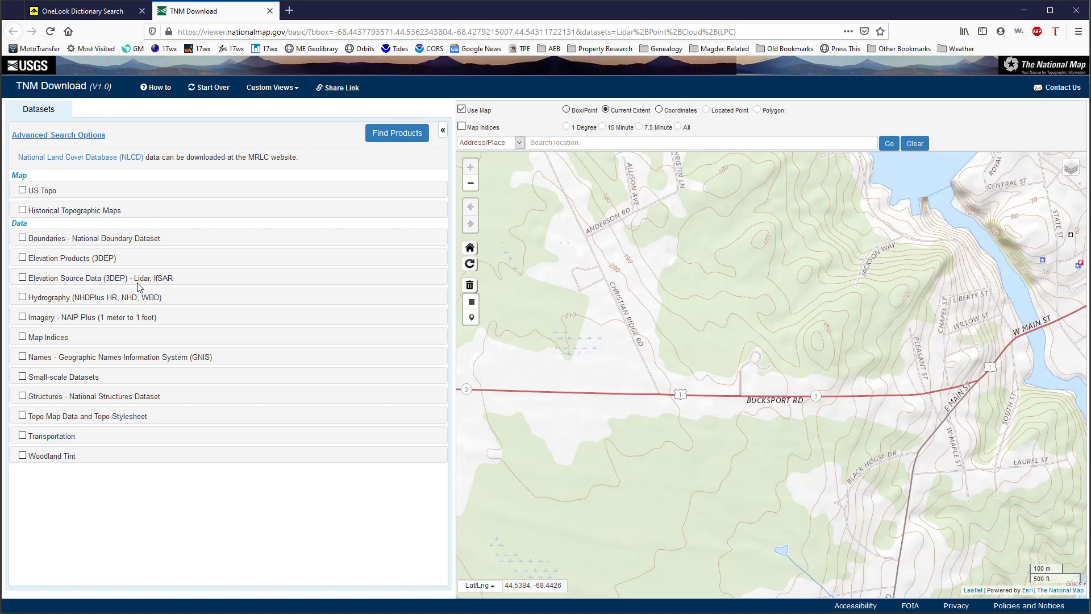
{"action": "left_click", "coordinate": [22, 277]}
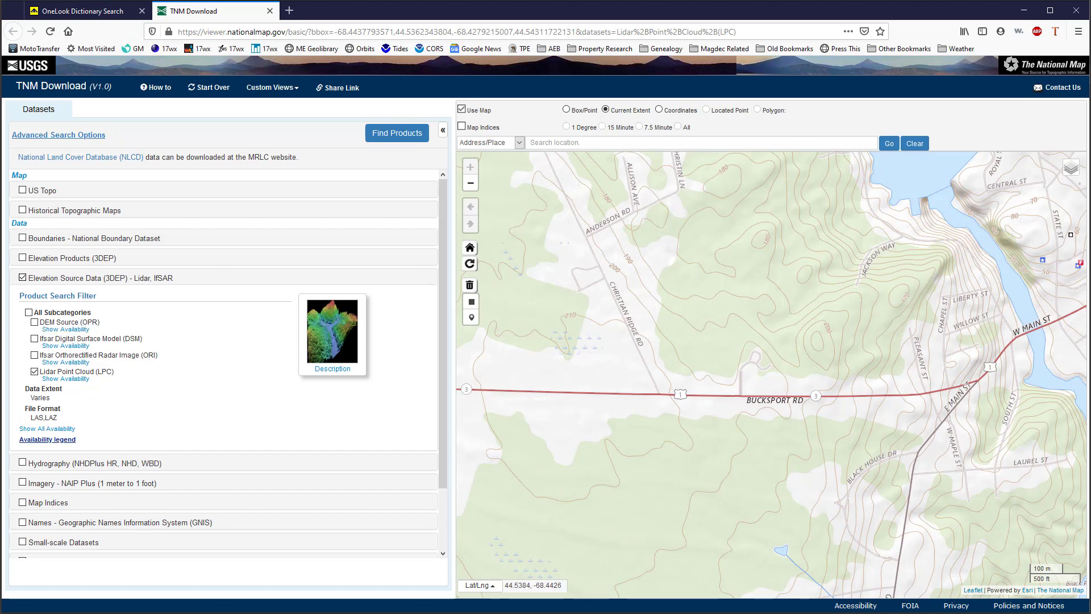
Bring up the "global mapper" email to reread its lidar request, and return to the TNM Download page
{"action": "left_click", "coordinate": [248, 606]}
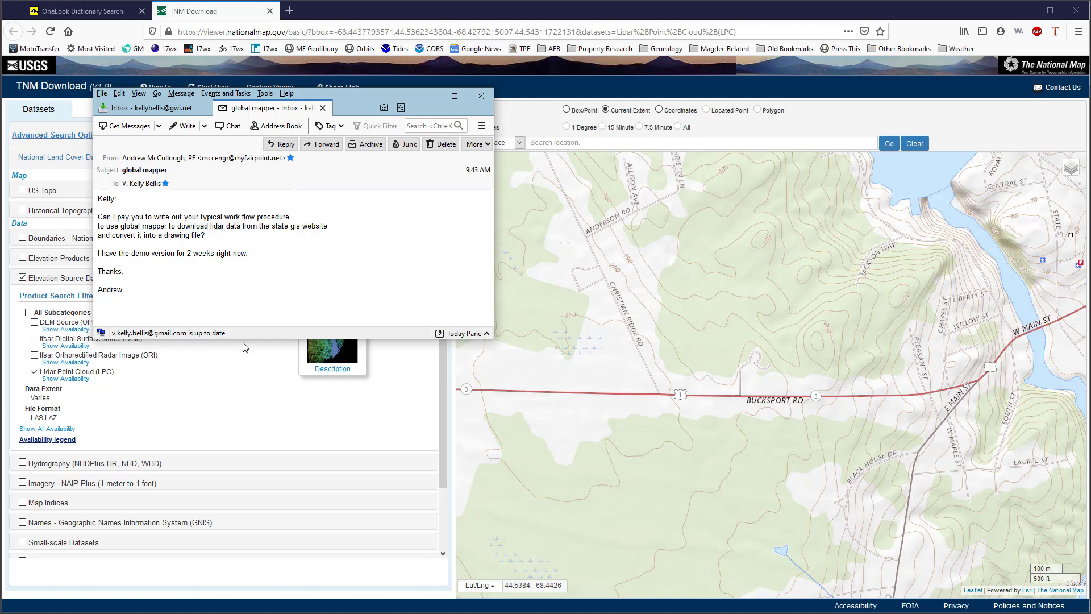
{"action": "left_click", "coordinate": [257, 423]}
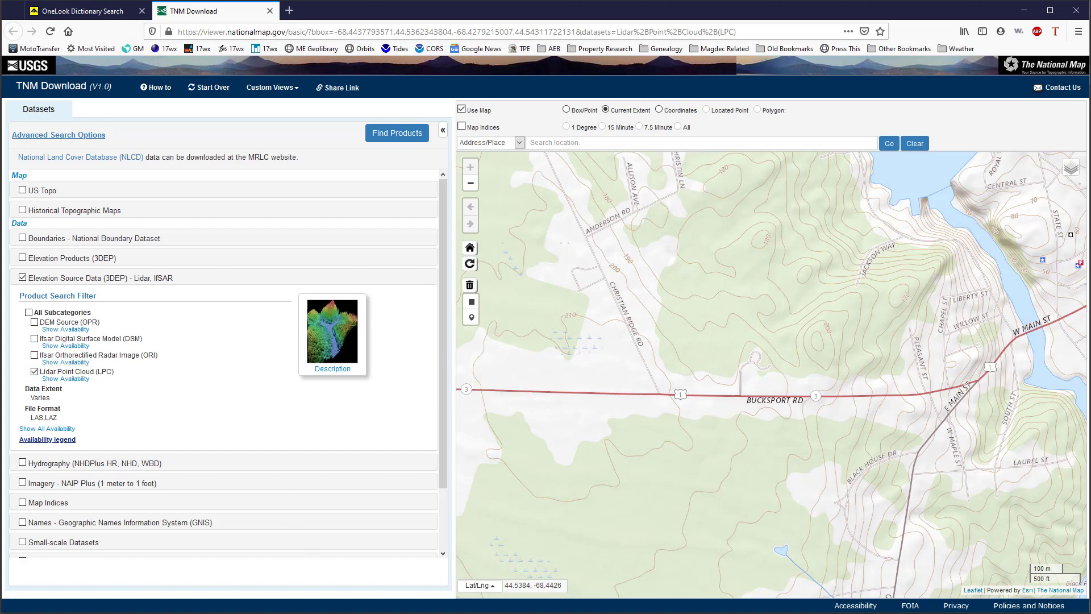
{"action": "mouse_move", "coordinate": [247, 613]}
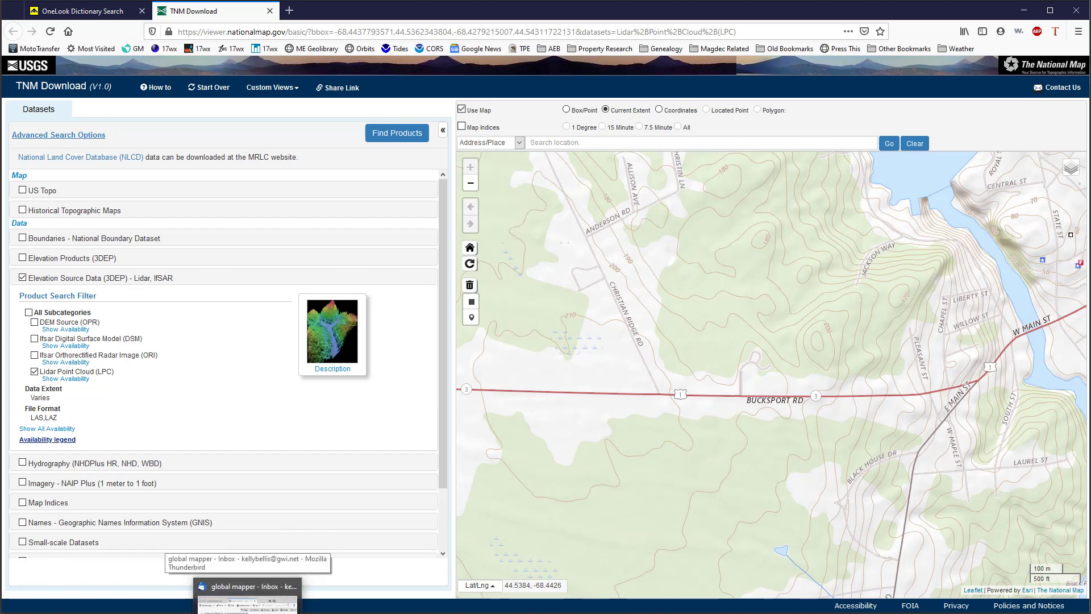
{"action": "left_click", "coordinate": [247, 605]}
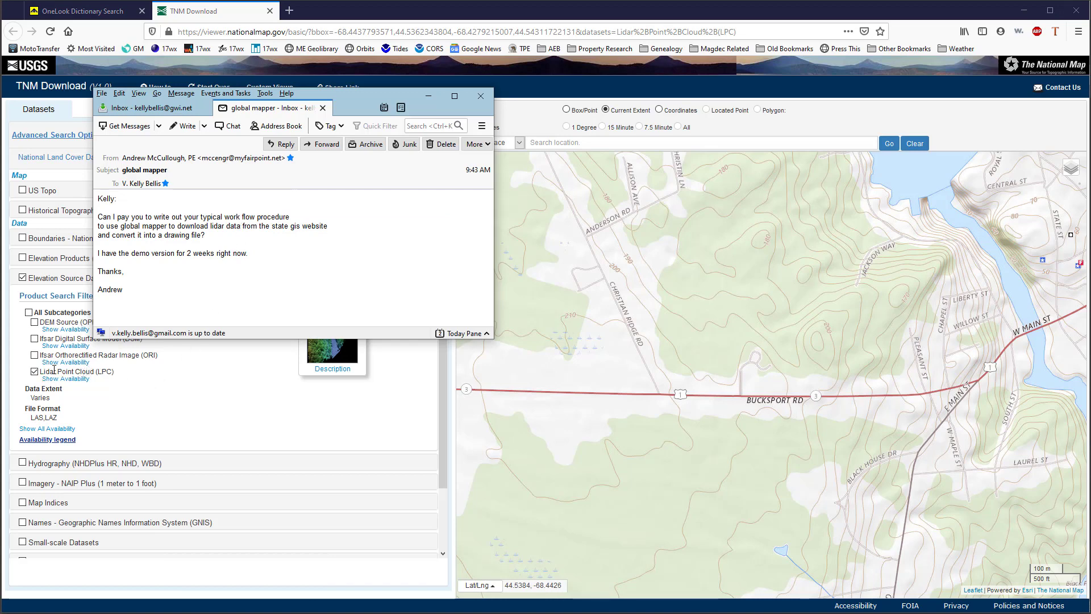
{"action": "left_click", "coordinate": [64, 322]}
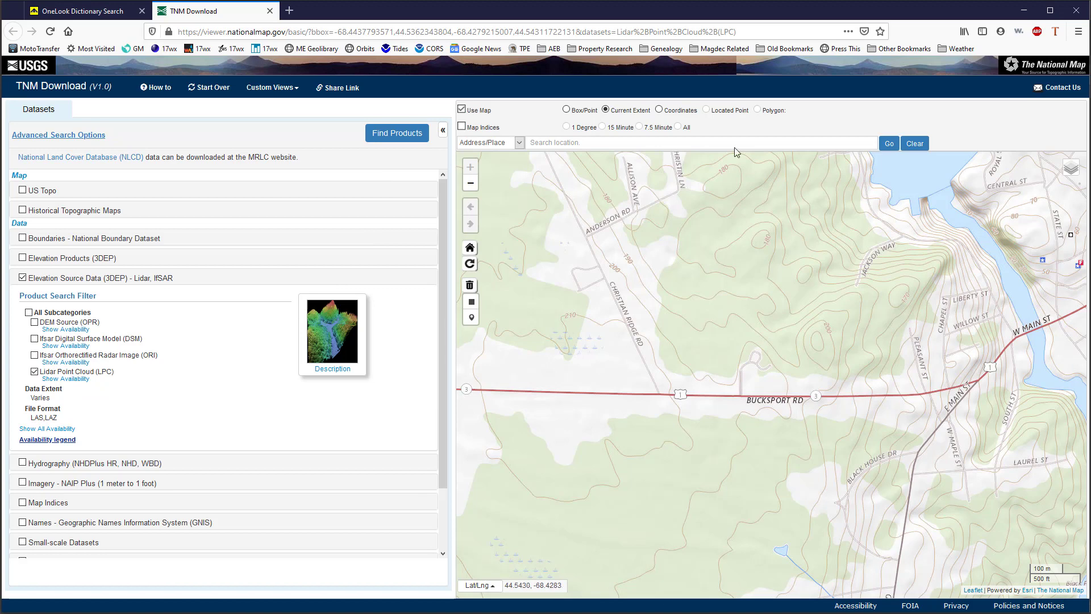
Find the available Lidar Point Cloud products for the current extent and show all their footprints on the map
{"action": "left_click", "coordinate": [398, 136]}
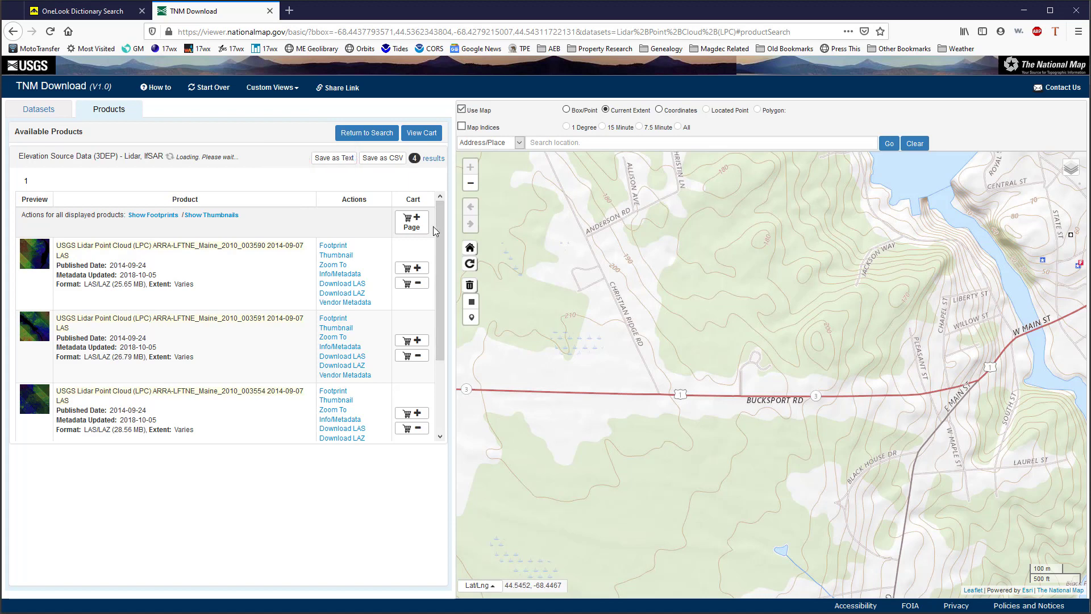
{"action": "left_click_drag", "start_coordinate": [440, 227], "coordinate": [438, 173]}
{"action": "left_click", "coordinate": [161, 216]}
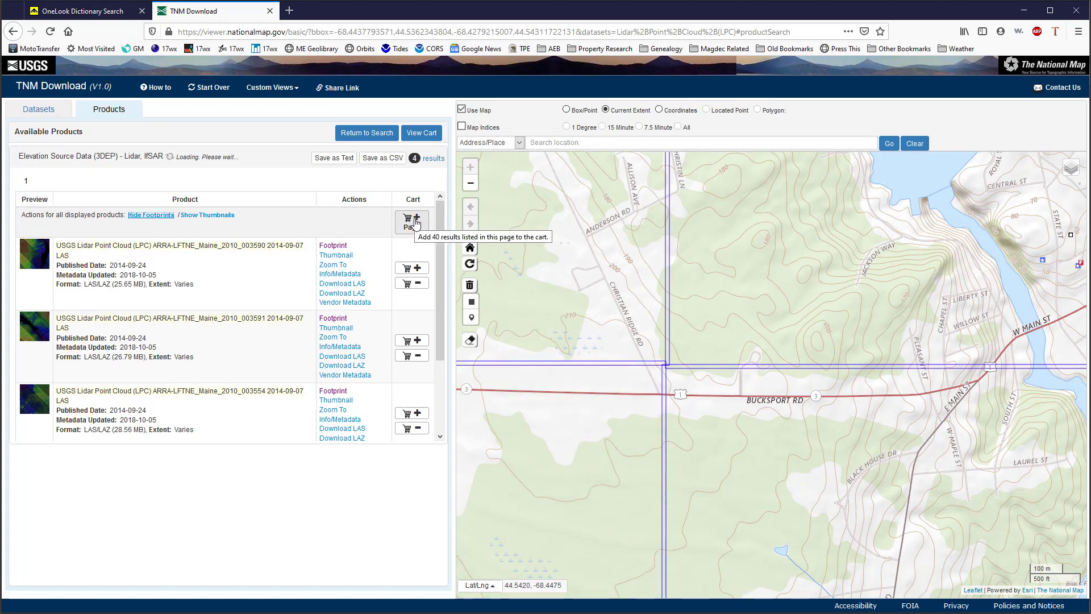
Add all lidar products on the results page to the cart and open the cart
{"action": "mouse_move", "coordinate": [440, 222]}
{"action": "left_mouse_down"}
{"action": "mouse_move", "coordinate": [450, 325]}
{"action": "mouse_move", "coordinate": [449, 225]}
{"action": "left_mouse_up"}
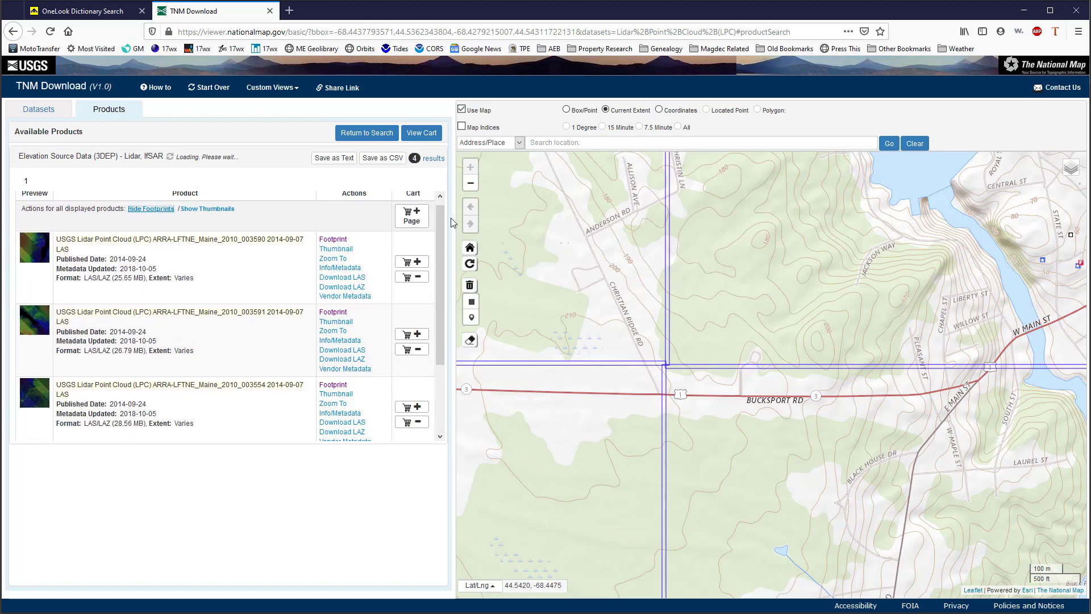
{"action": "left_click", "coordinate": [415, 218]}
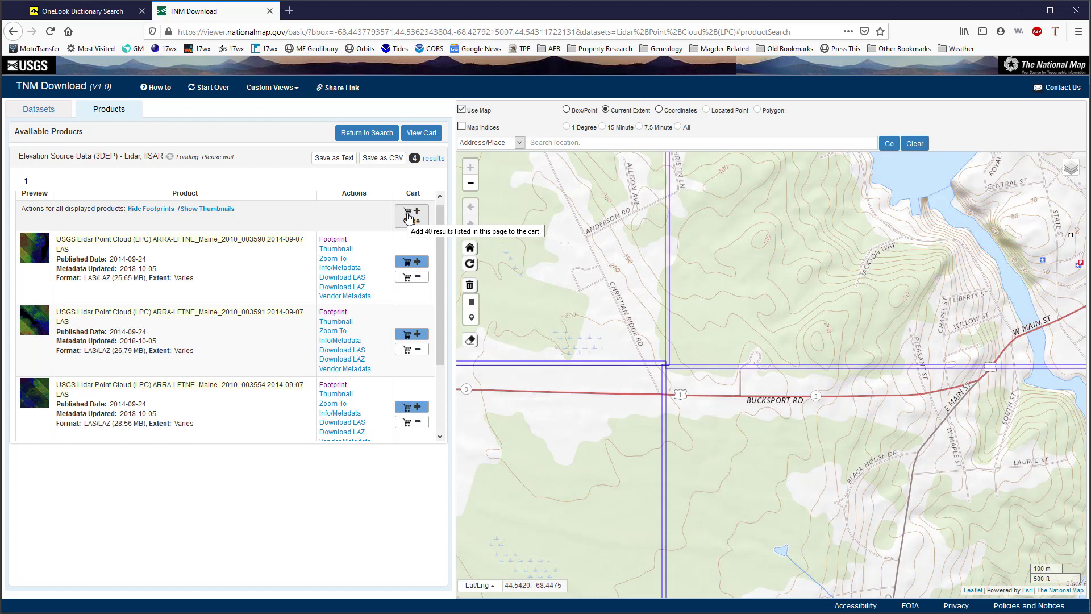
{"action": "left_click", "coordinate": [422, 133]}
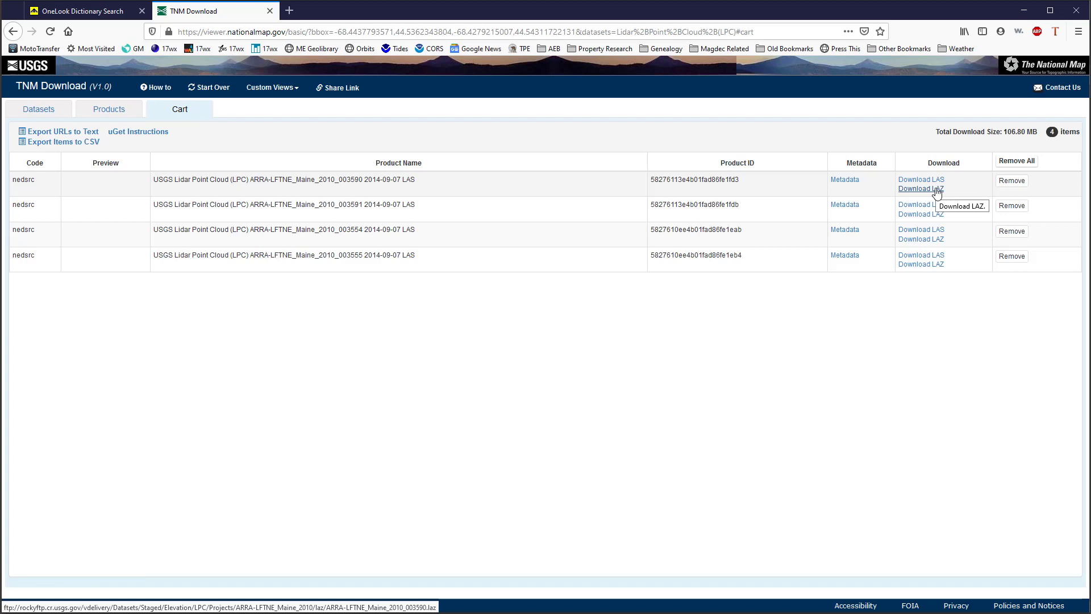
Download and save the LAZ files for all four cart items, ARRA-LFTNE_Maine_2010 tiles 003590, 003591, 003554 and 003555
{"action": "left_click", "coordinate": [936, 191]}
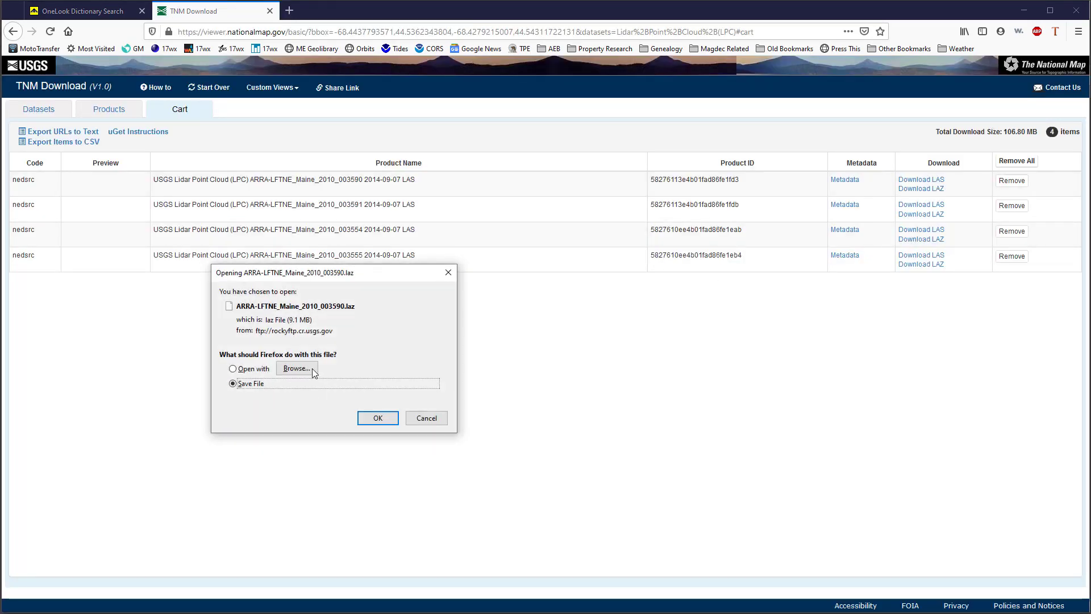
{"action": "left_click_drag", "start_coordinate": [343, 275], "coordinate": [494, 297]}
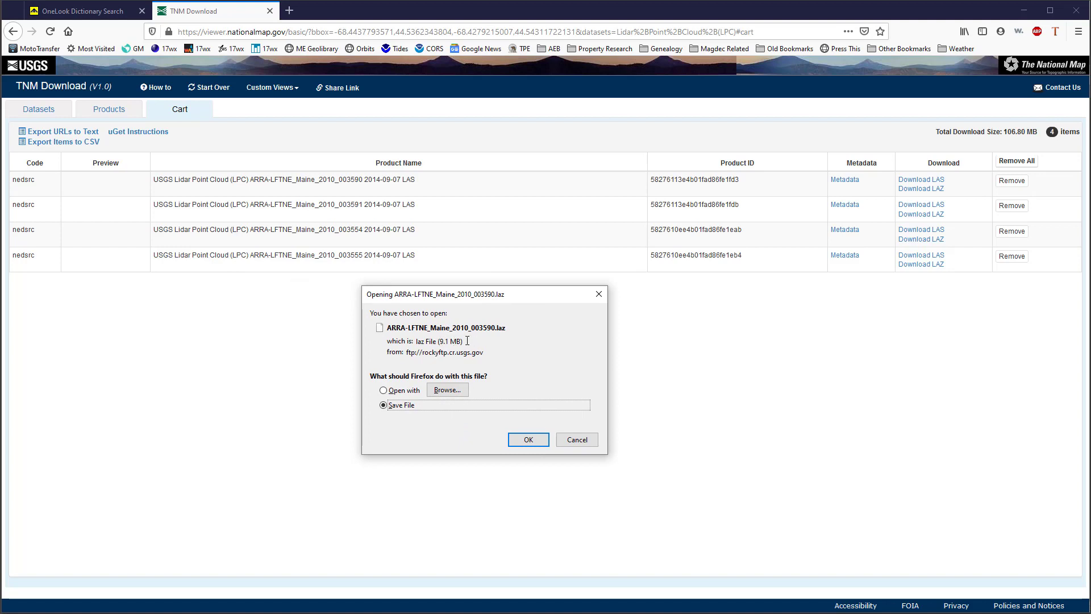
{"action": "left_click", "coordinate": [529, 440]}
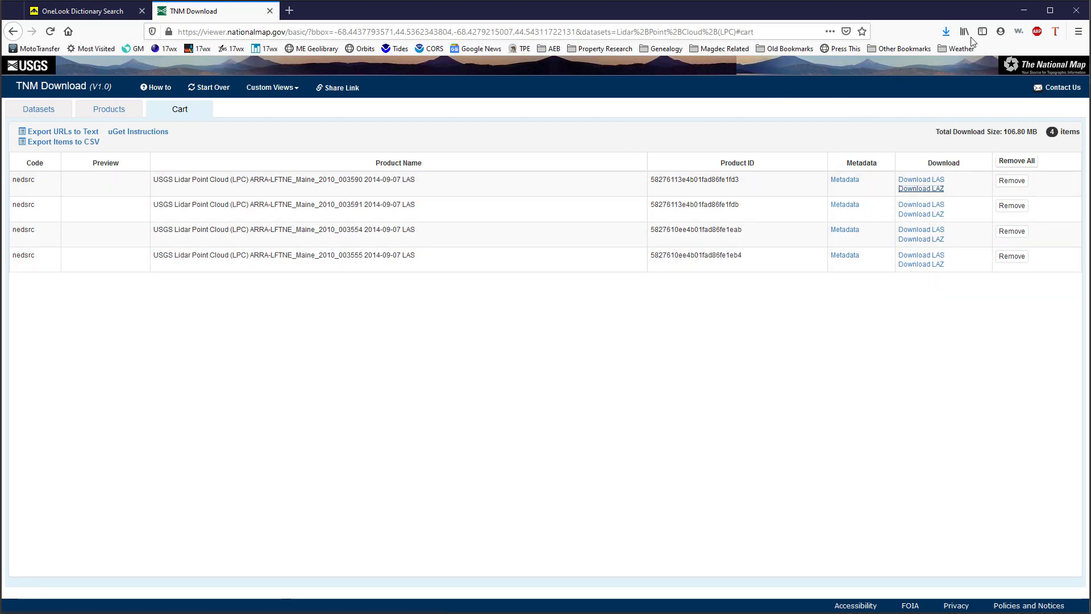
{"action": "left_click", "coordinate": [907, 218]}
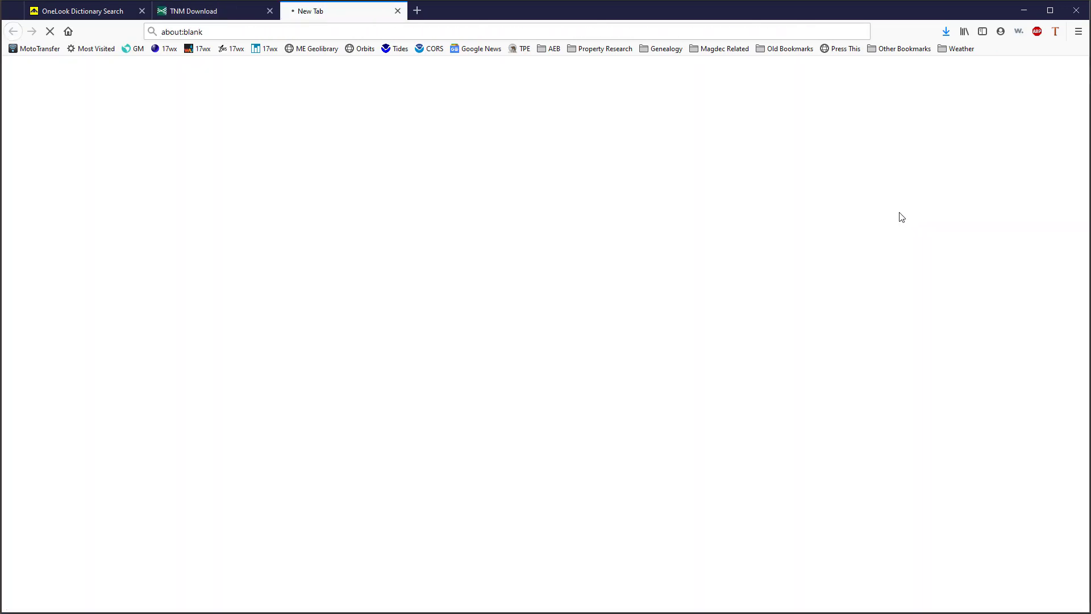
{"action": "left_click", "coordinate": [518, 439]}
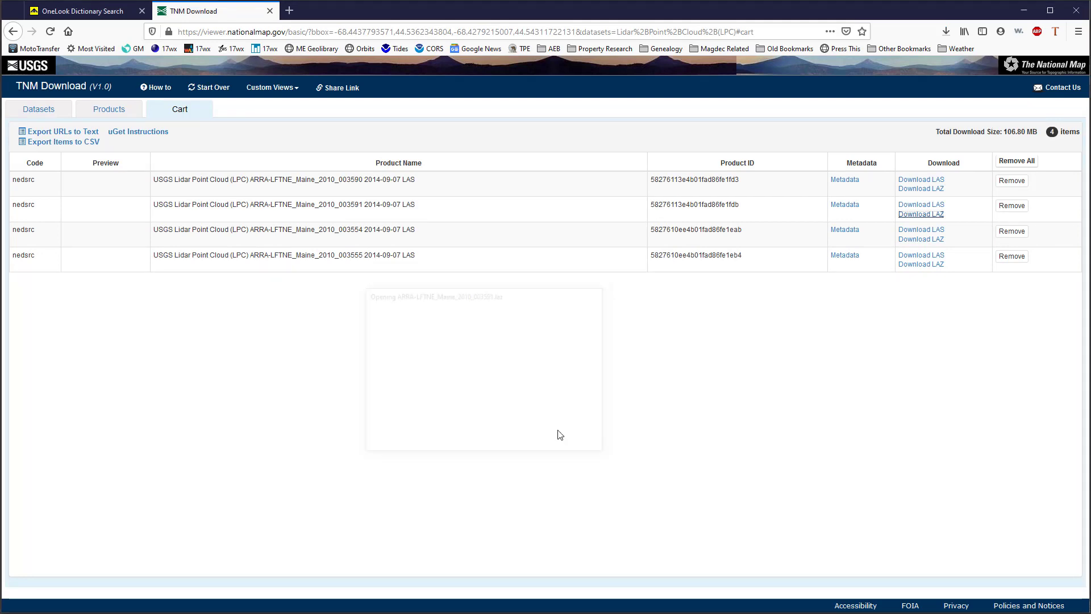
{"action": "left_click", "coordinate": [920, 239]}
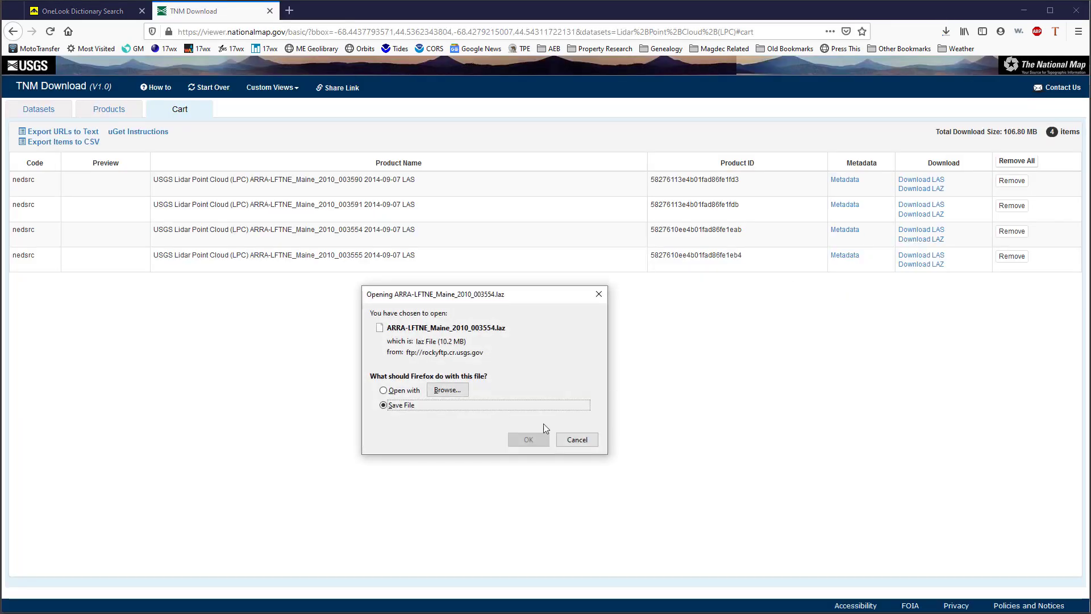
{"action": "left_click", "coordinate": [528, 440]}
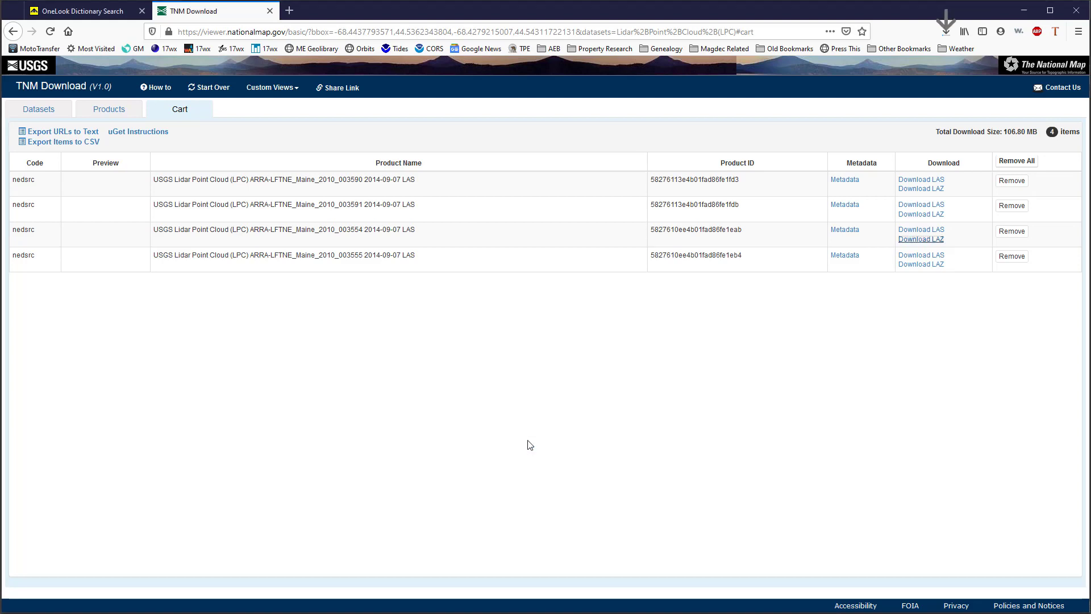
{"action": "left_click", "coordinate": [919, 264]}
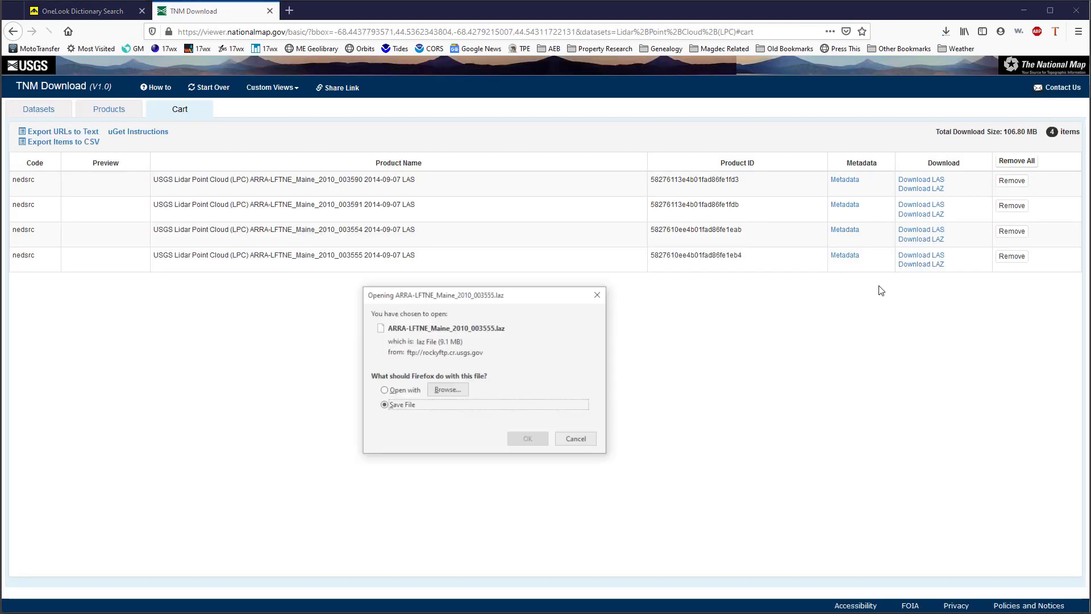
{"action": "left_click", "coordinate": [523, 441]}
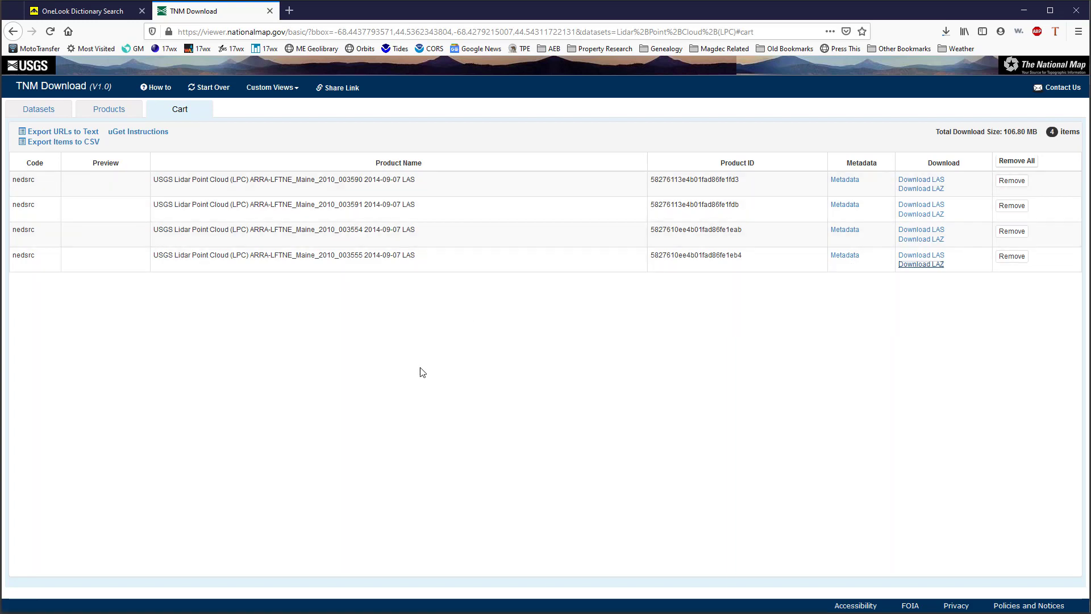
Switch to File Explorer and open the 2001 GM Tutorial project folder under Jobs\2020 on drive D
{"action": "mouse_move", "coordinate": [1, 612]}
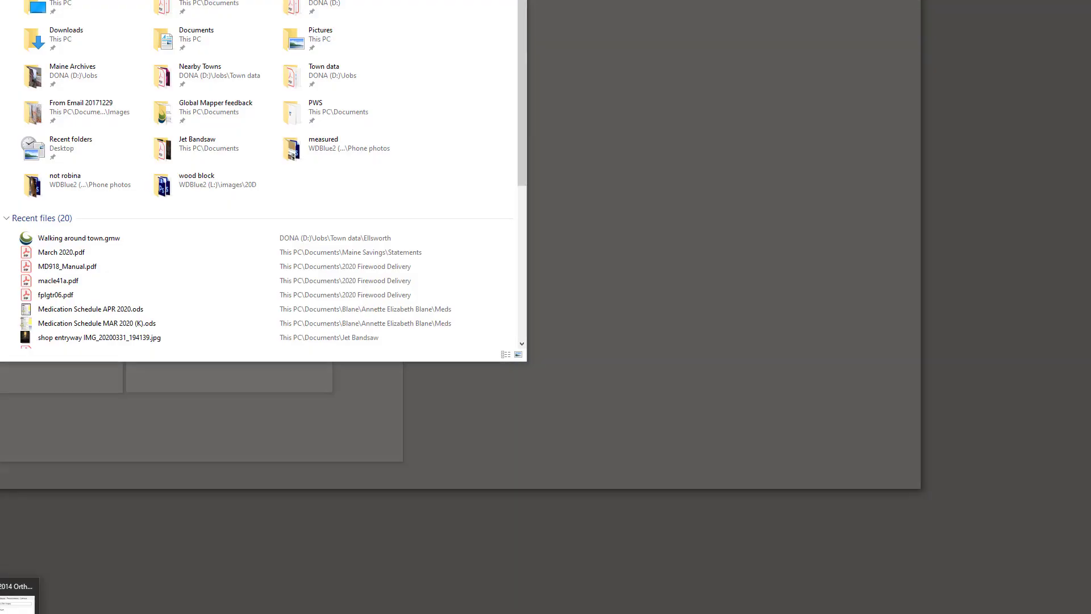
{"action": "left_click", "coordinate": [1, 603]}
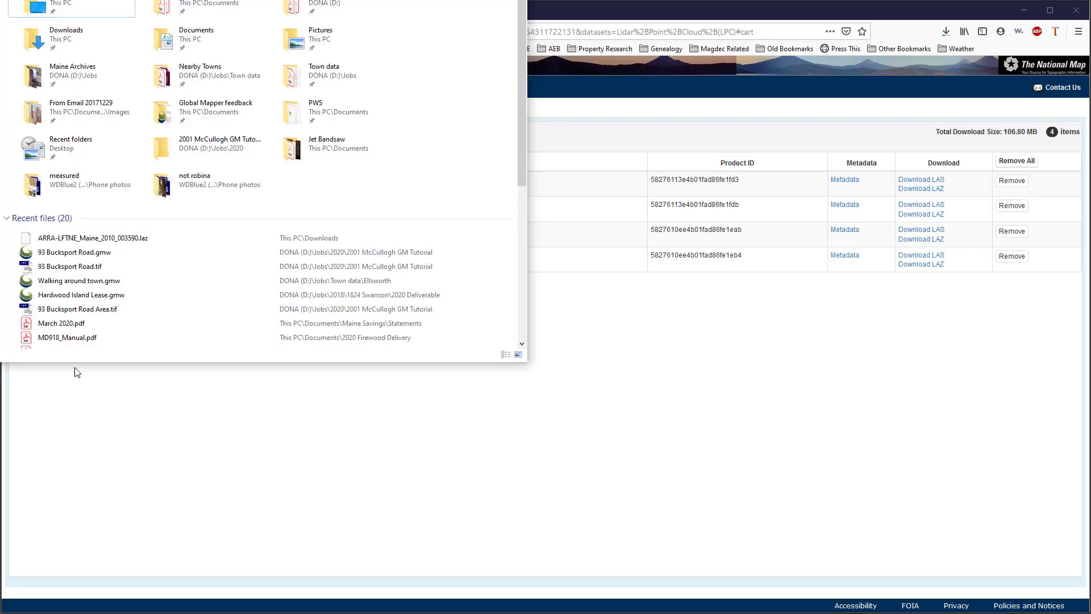
{"action": "left_click_drag", "start_coordinate": [227, 1], "coordinate": [438, 74]}
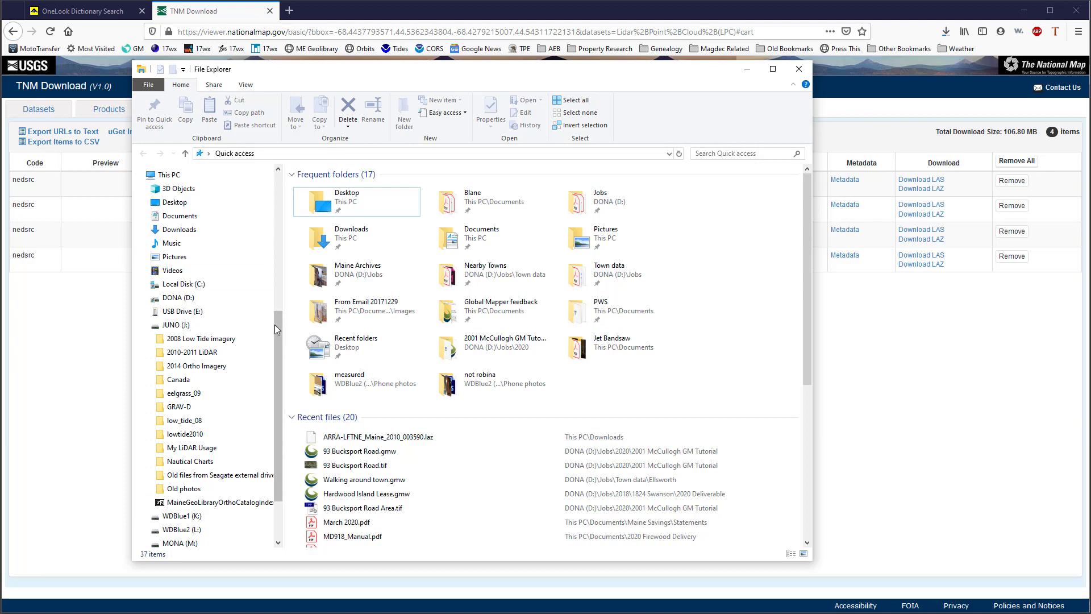
{"action": "scroll", "coordinate": [267, 331], "scroll_direction": "up", "scroll_amount": 2}
{"action": "scroll", "coordinate": [263, 334], "scroll_direction": "up", "scroll_amount": 3}
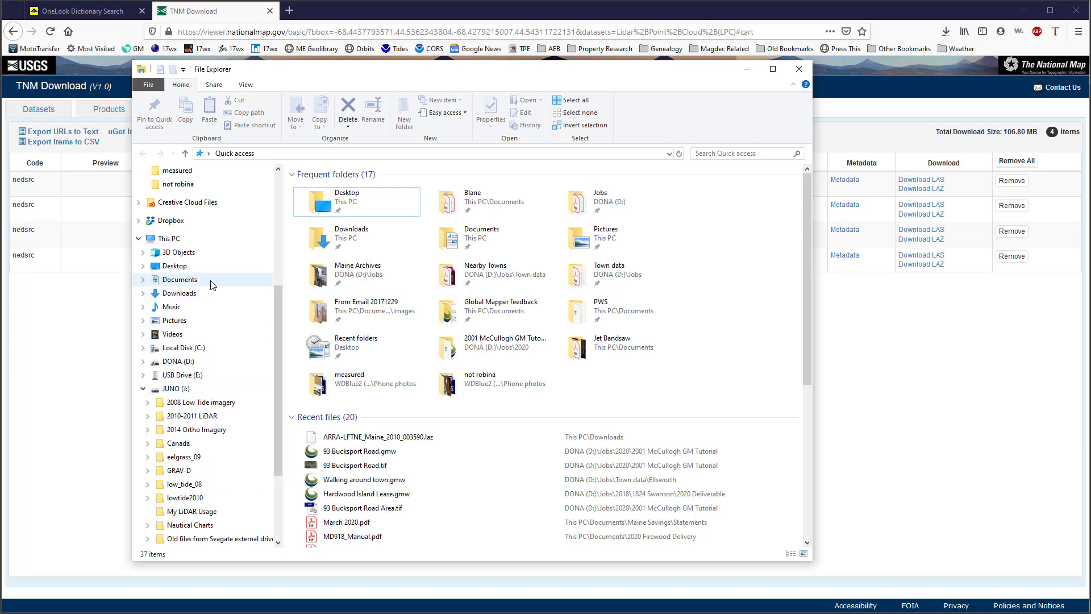
{"action": "scroll", "coordinate": [211, 287], "scroll_direction": "up", "scroll_amount": 3}
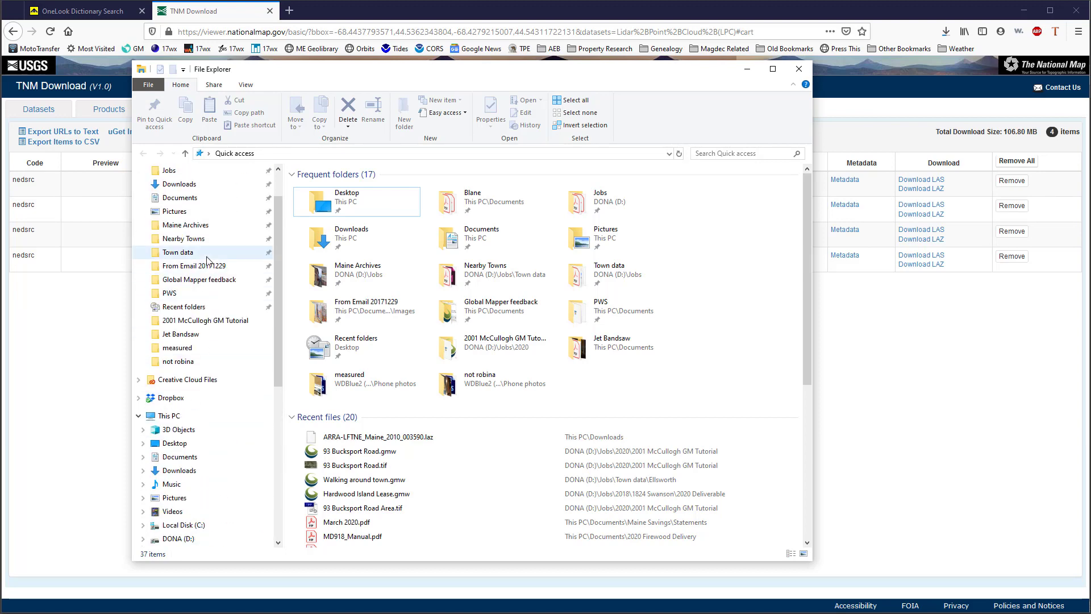
{"action": "left_click", "coordinate": [167, 174]}
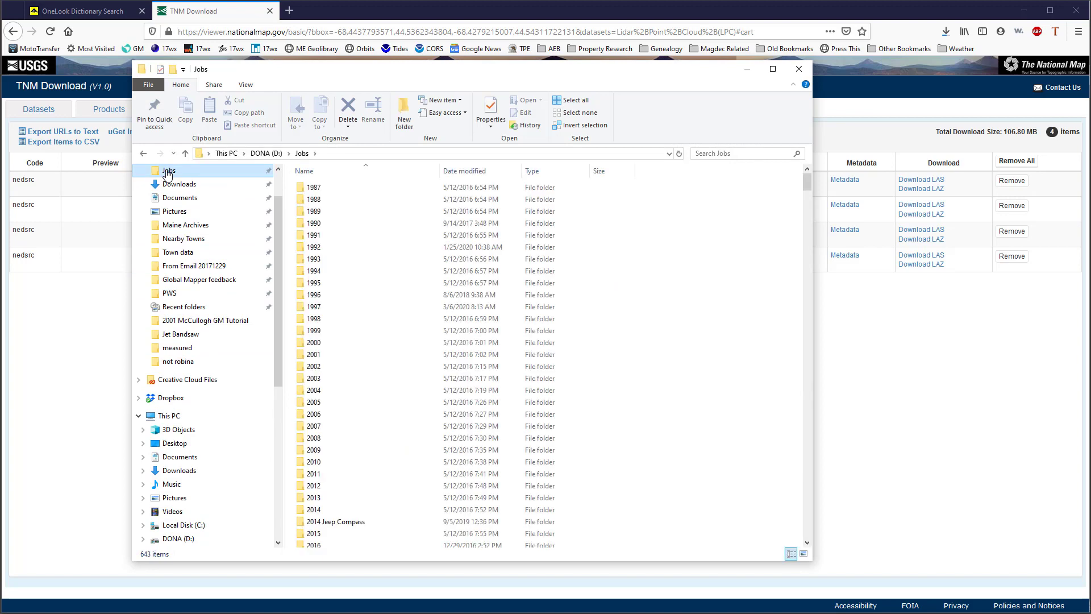
{"action": "scroll", "coordinate": [351, 341], "scroll_direction": "down", "scroll_amount": 6}
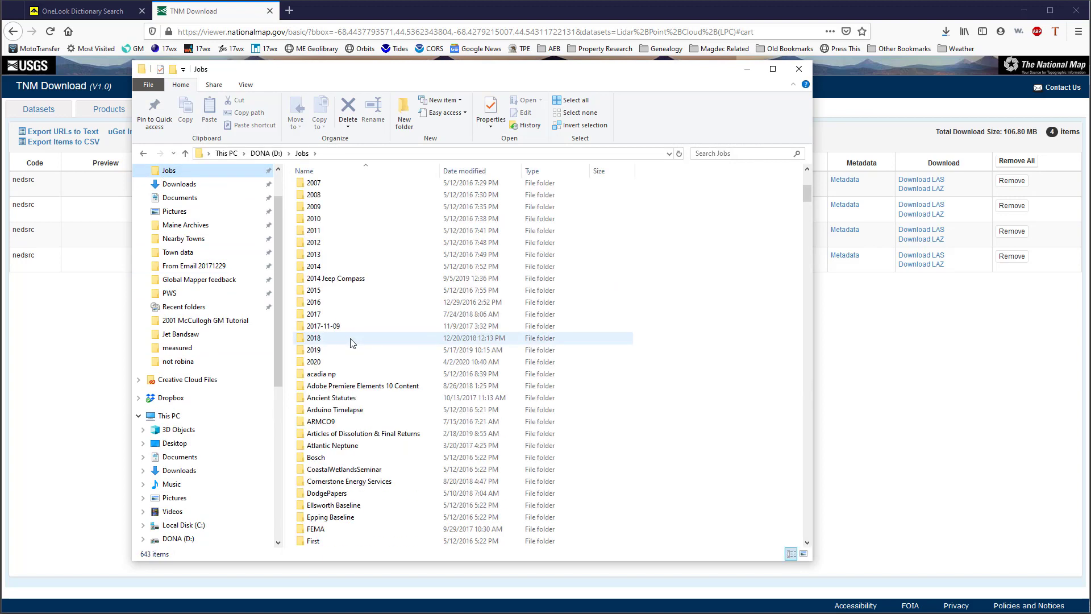
{"action": "double_click", "coordinate": [301, 365]}
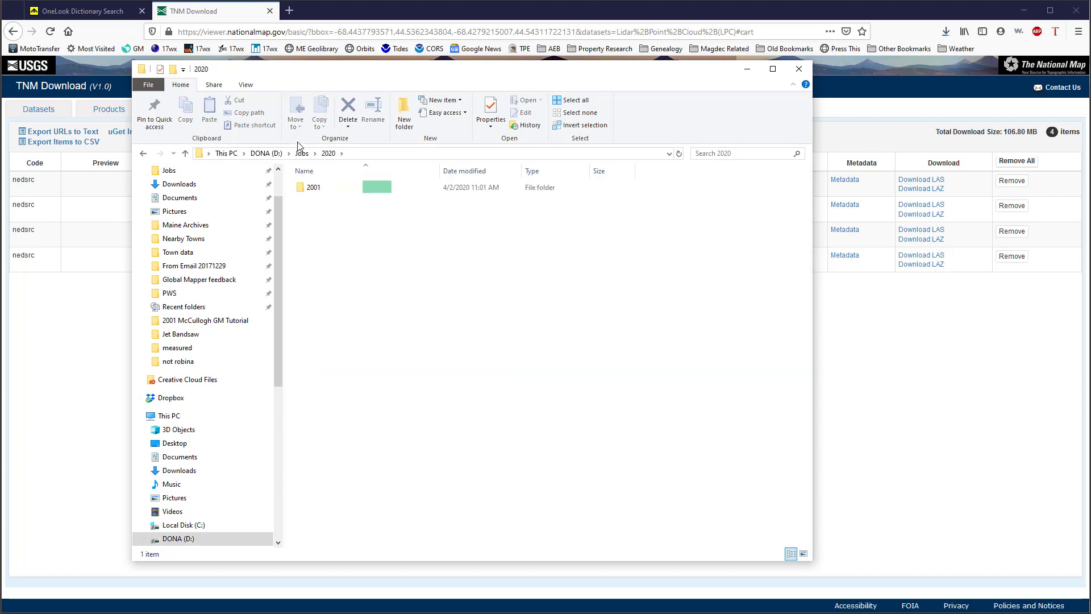
{"action": "double_click", "coordinate": [300, 188]}
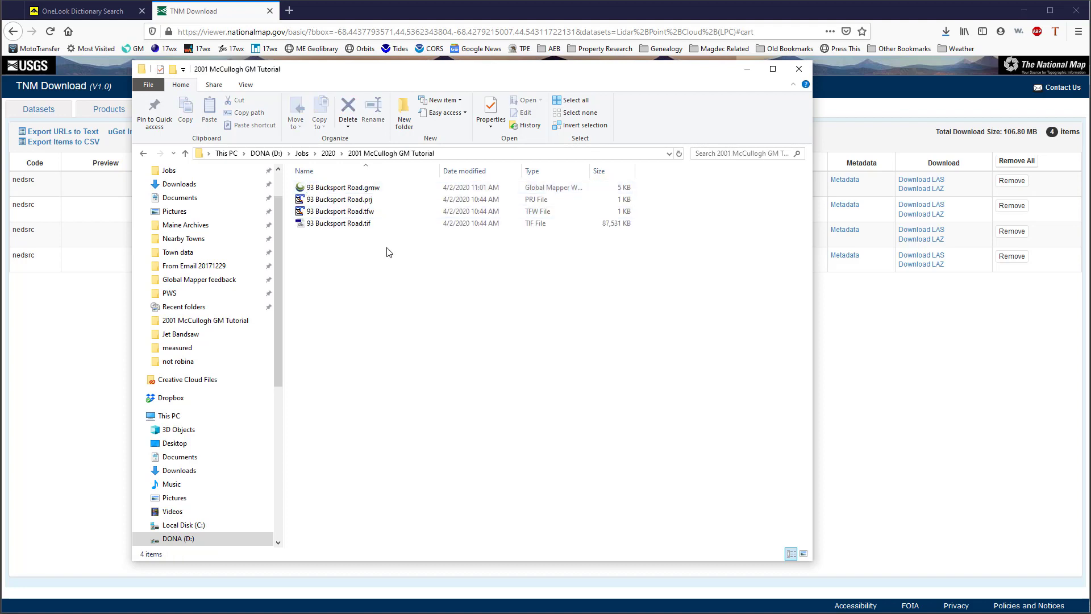
{"action": "left_click_drag", "start_coordinate": [406, 75], "coordinate": [413, 82]}
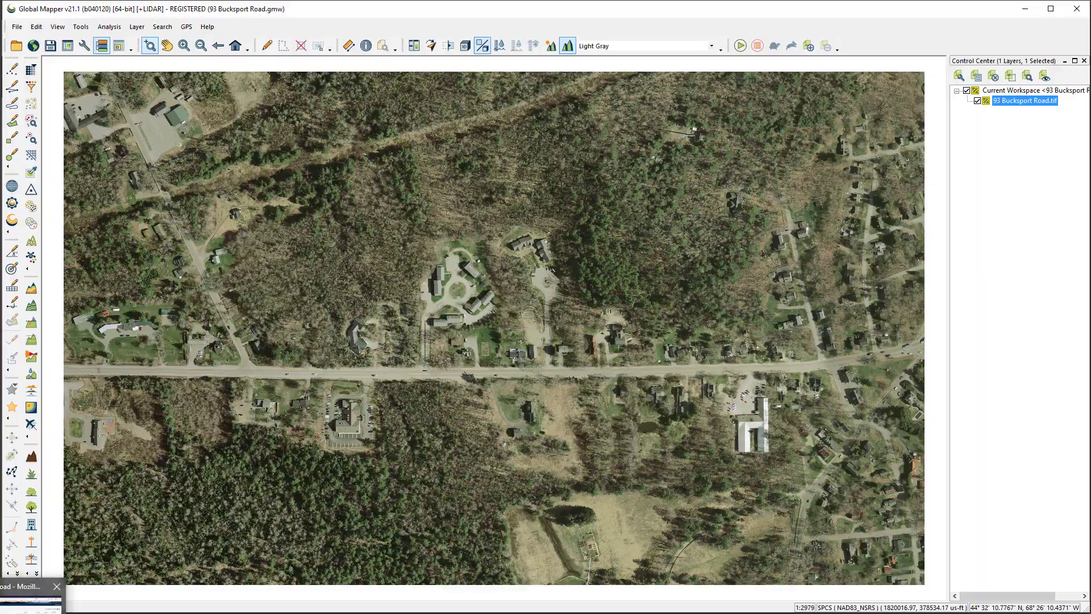
Return to the browser with the project folder window at hand, and open the folder containing the downloaded ARRA-LFTNE_Maine_2010_003555.laz file
{"action": "left_click", "coordinate": [31, 605]}
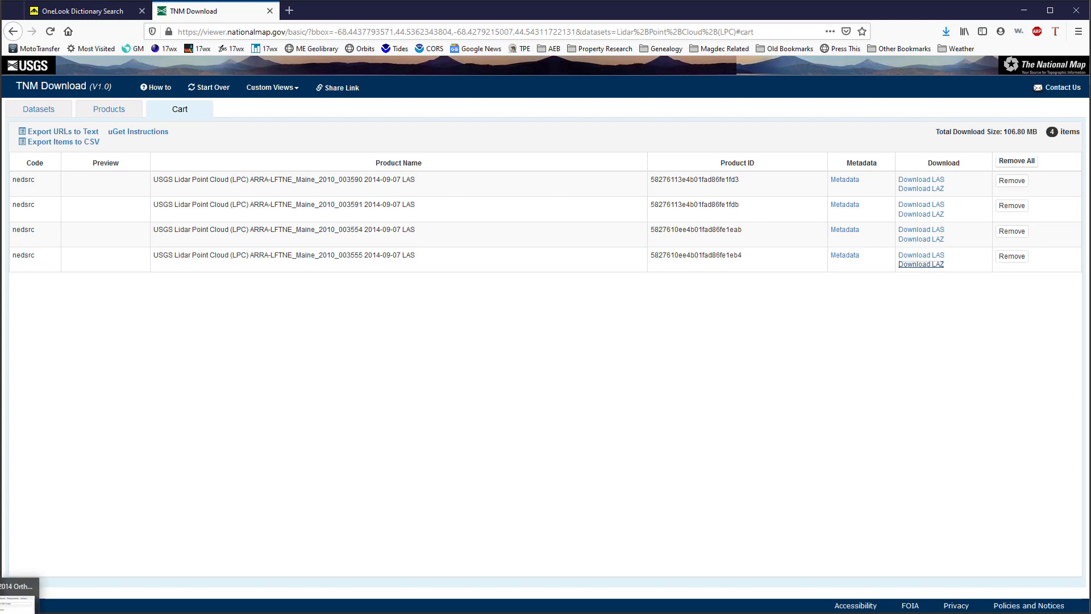
{"action": "left_click", "coordinate": [11, 605]}
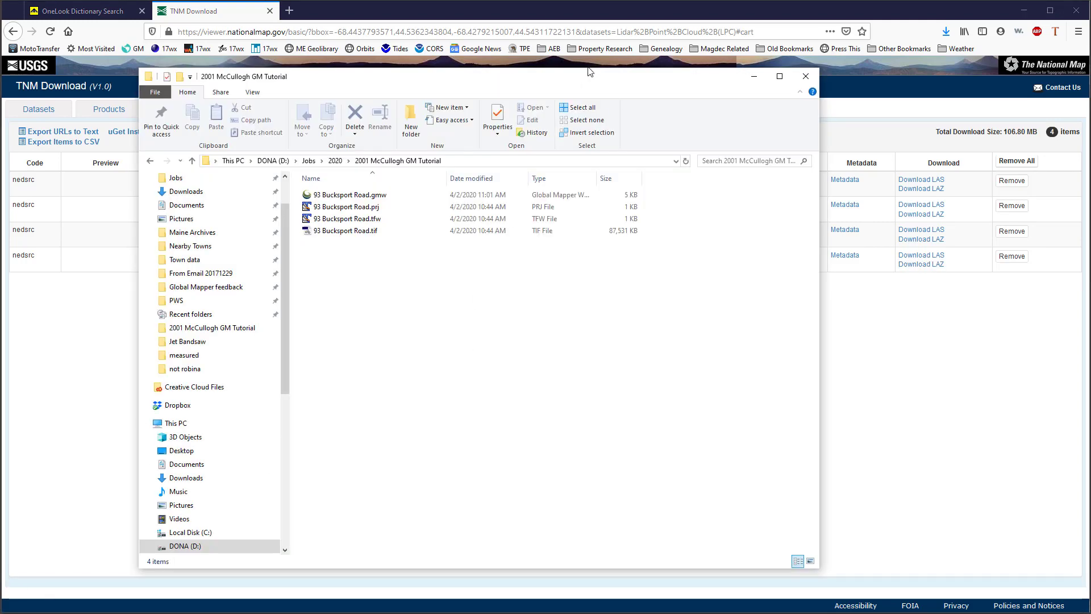
{"action": "left_click_drag", "start_coordinate": [577, 80], "coordinate": [503, 100]}
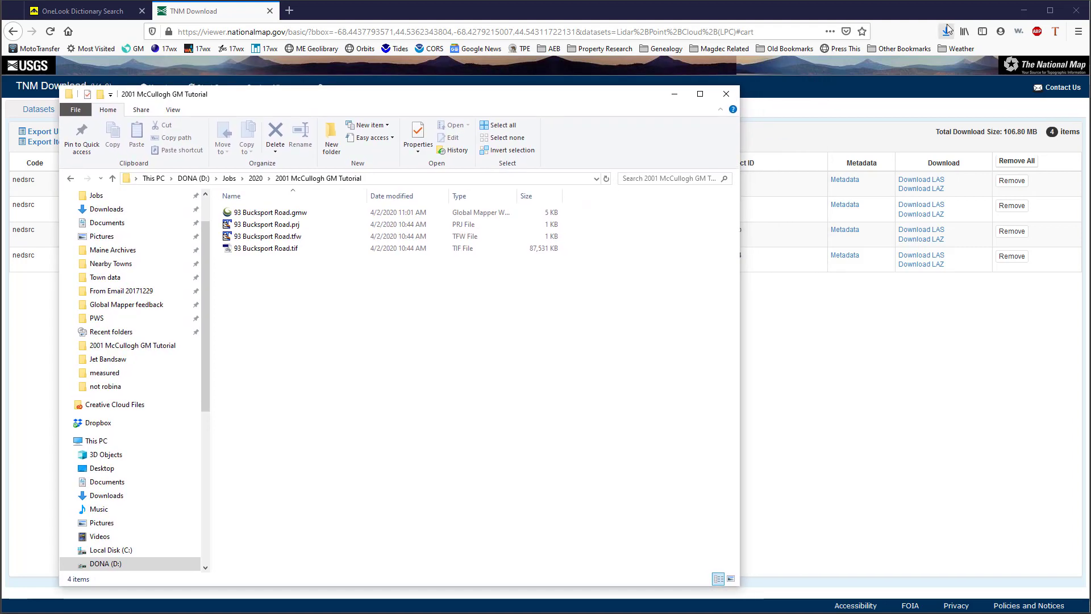
{"action": "left_click", "coordinate": [948, 31]}
{"action": "left_click", "coordinate": [948, 30]}
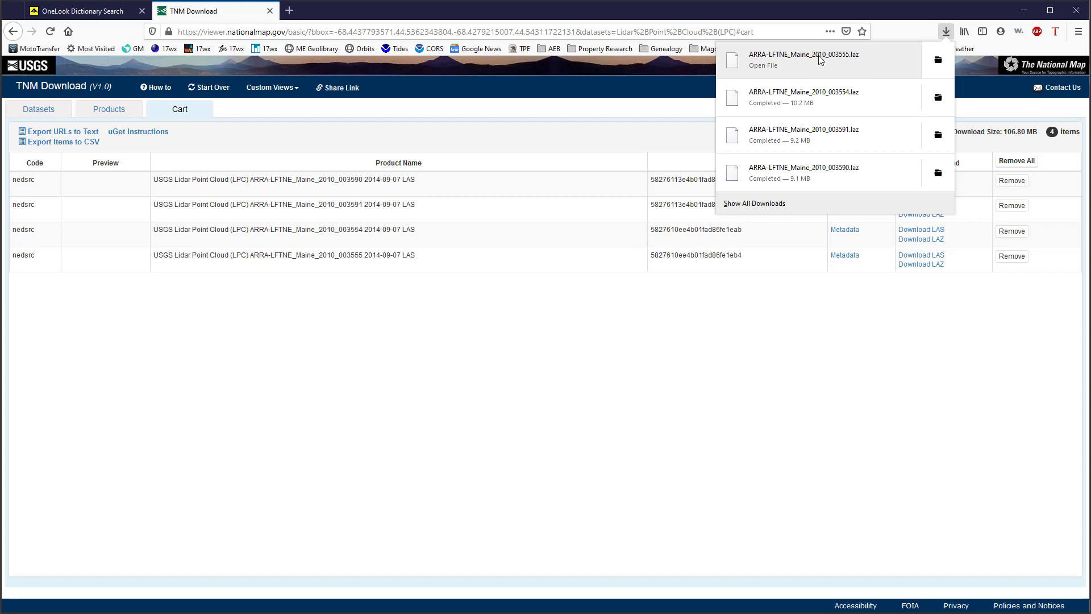
{"action": "left_click", "coordinate": [938, 59]}
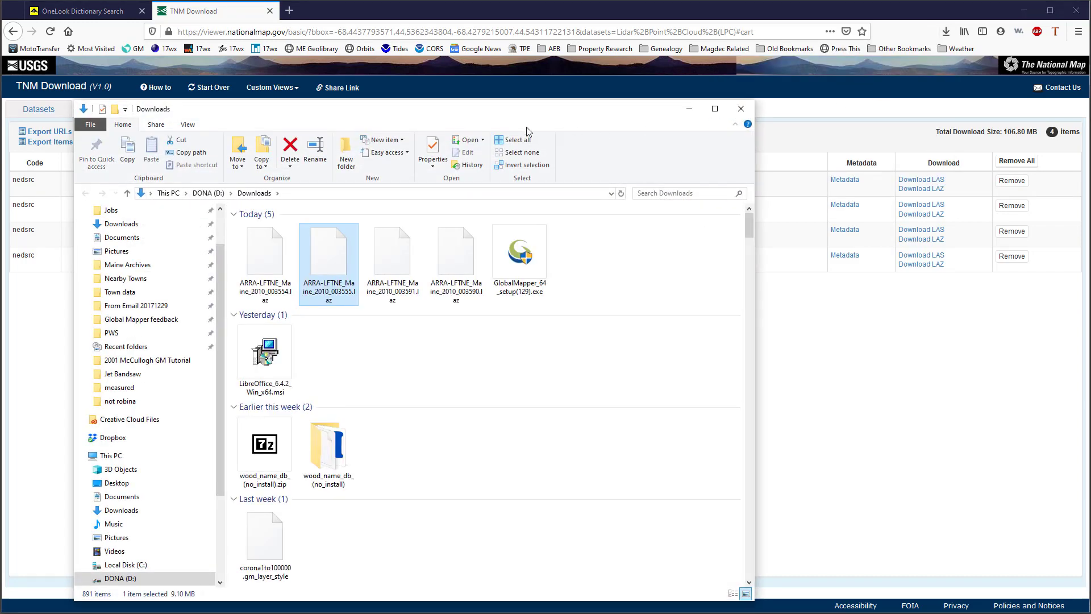
Arrange the two folder windows side by side and move the four ARRA-LFTNE_Maine_2010 LAZ files from Downloads into the project folder
{"action": "left_click_drag", "start_coordinate": [442, 113], "coordinate": [689, 85]}
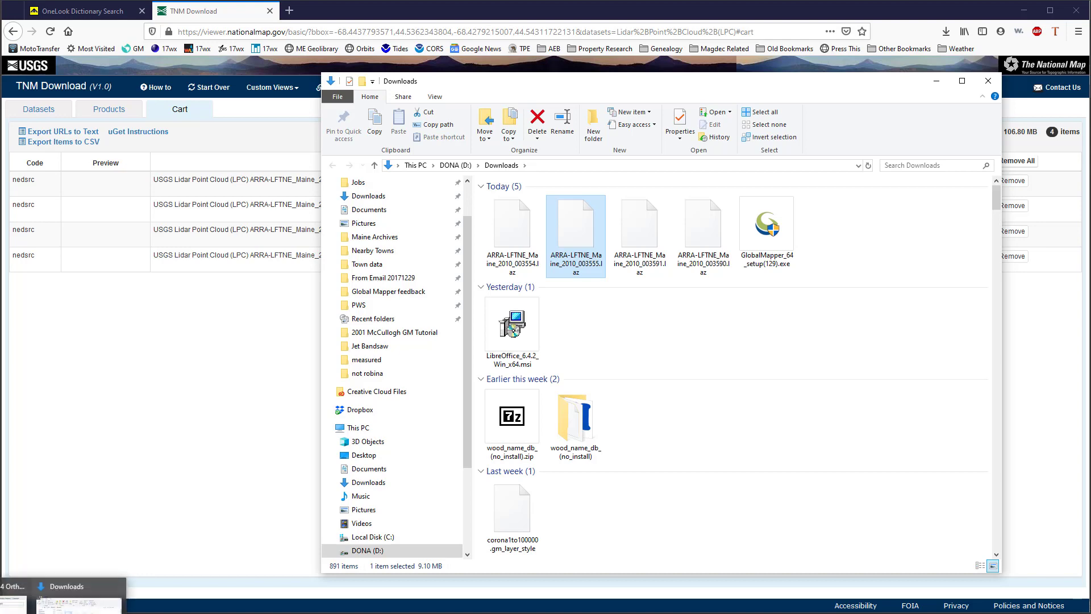
{"action": "left_click", "coordinate": [12, 605]}
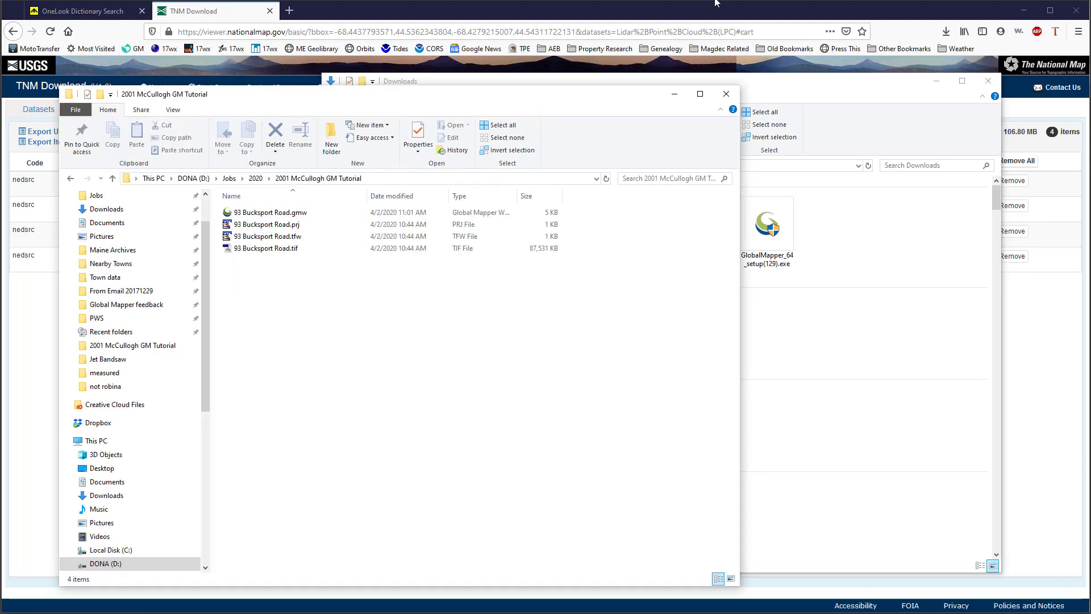
{"action": "left_click_drag", "start_coordinate": [792, 85], "coordinate": [857, 84]}
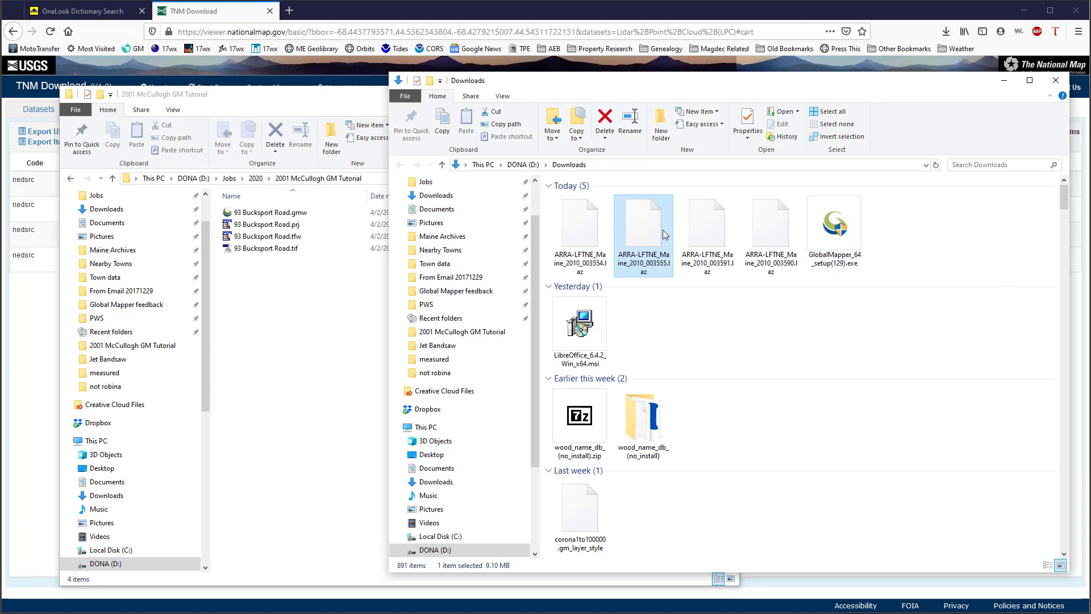
{"action": "left_click", "coordinate": [573, 219]}
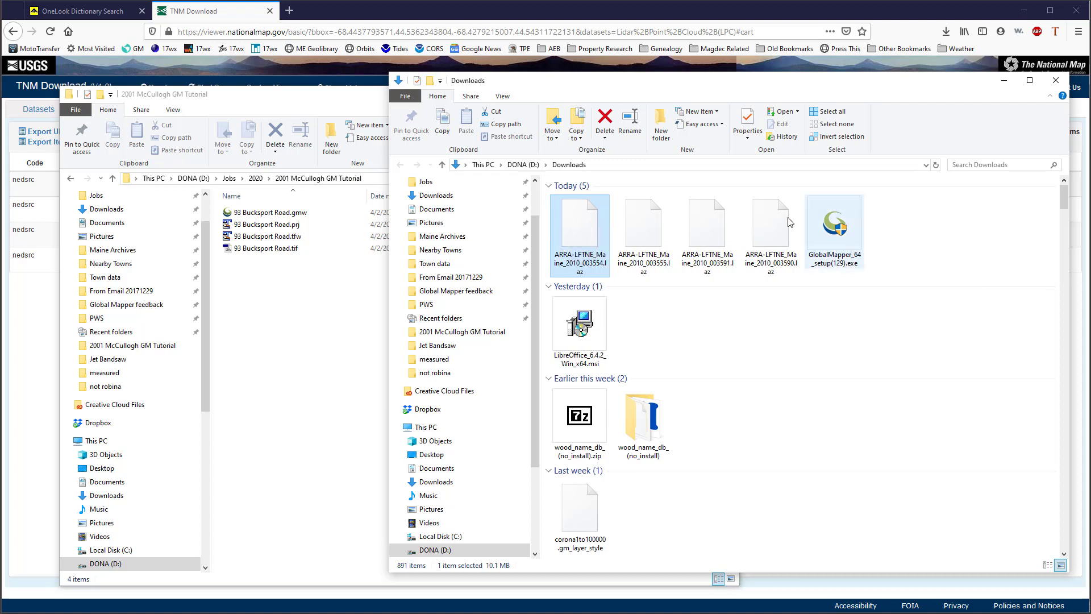
{"action": "left_click", "coordinate": [774, 222], "text": "shift"}
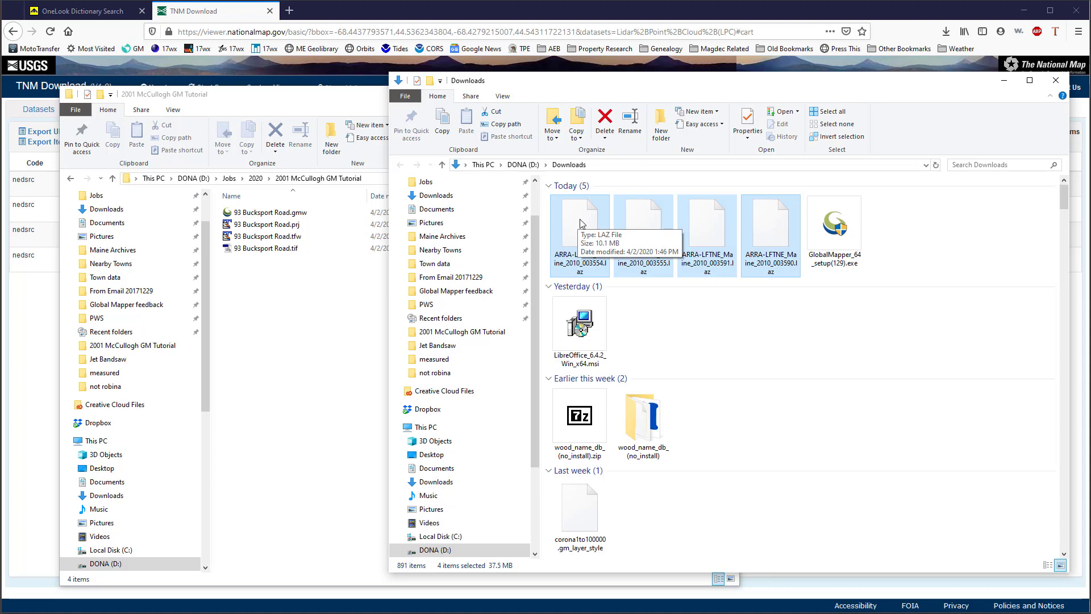
{"action": "left_click_drag", "start_coordinate": [581, 223], "coordinate": [271, 349]}
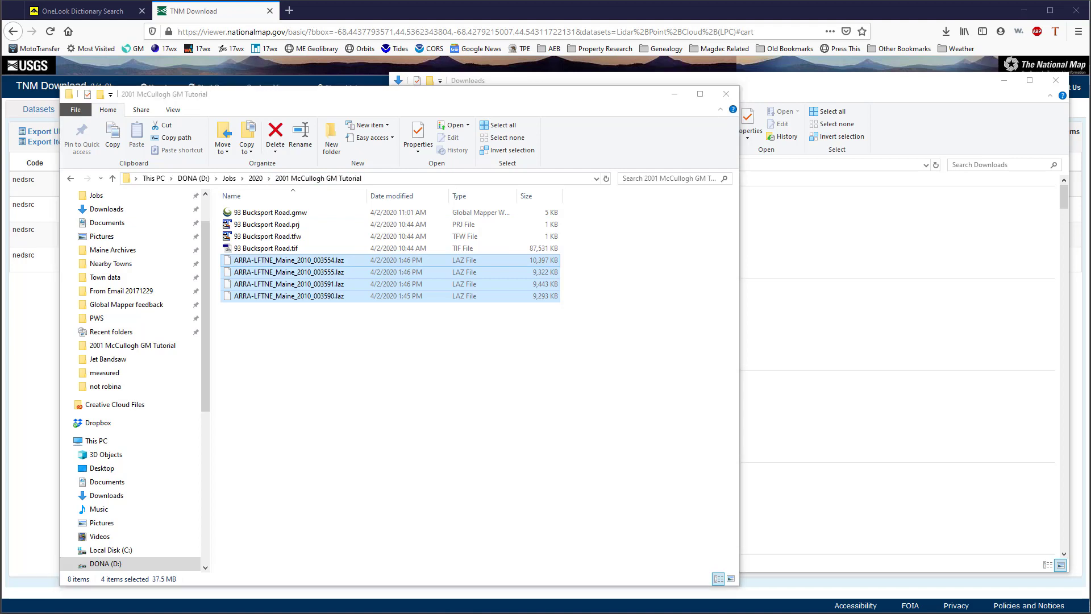
Switch to Global Mapper and open the four LAZ files, ARRA-LFTNE_Maine_2010 tiles 003554, 003555, 003590 and 003591, from the project folder
{"action": "key", "text": "alt+Tab"}
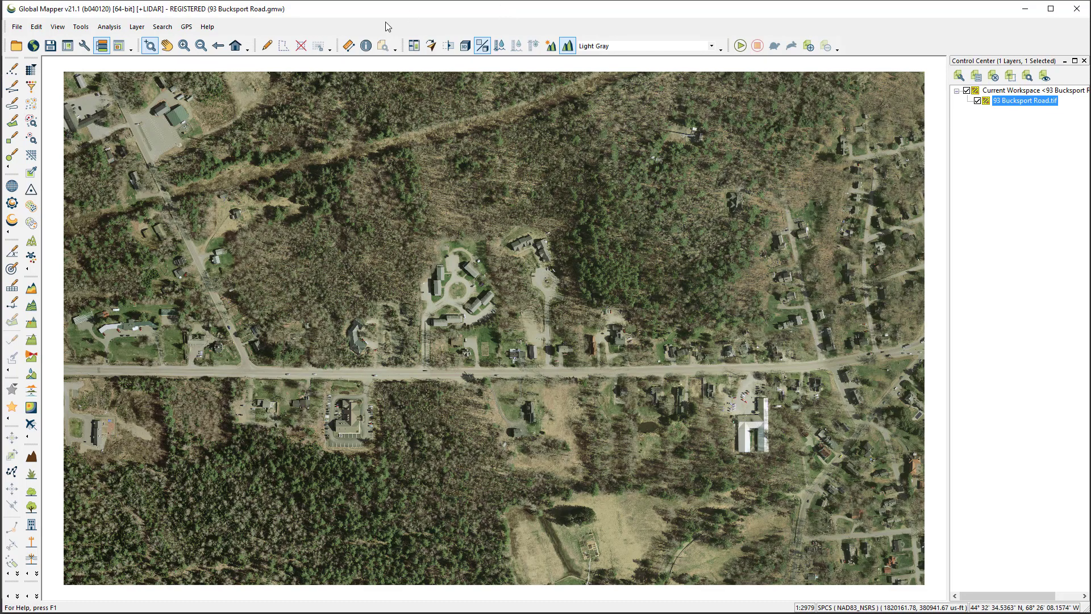
{"action": "left_click", "coordinate": [17, 29]}
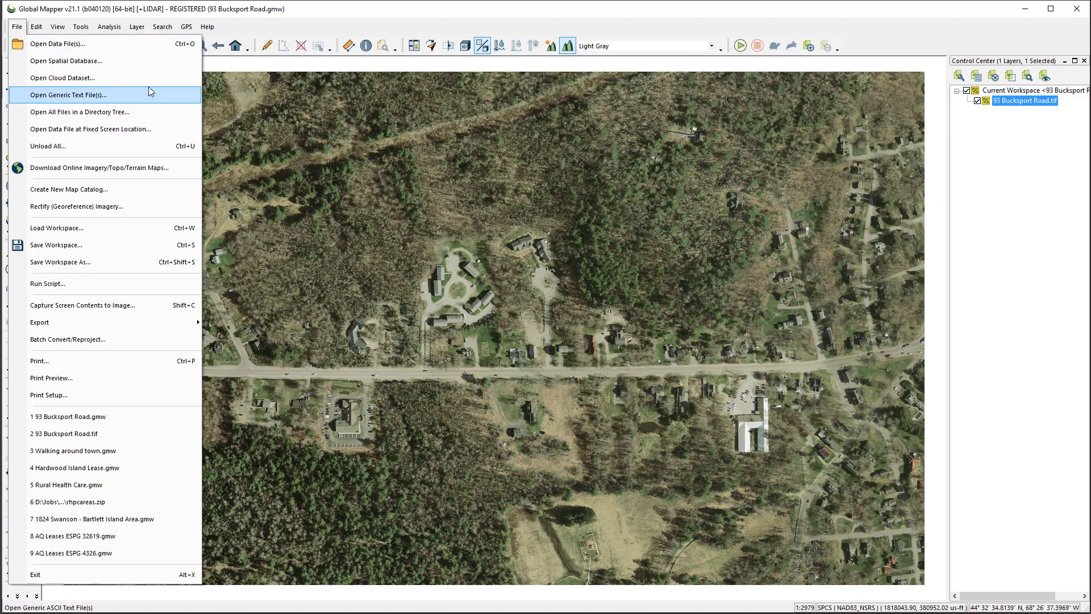
{"action": "left_click", "coordinate": [453, 11]}
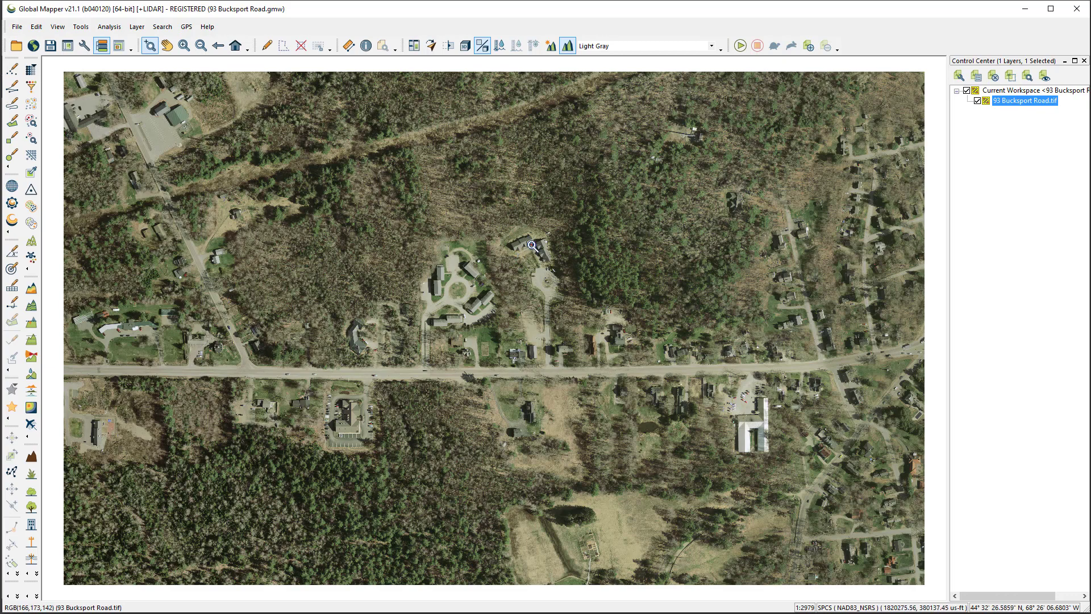
{"action": "key", "text": "ctrl+o"}
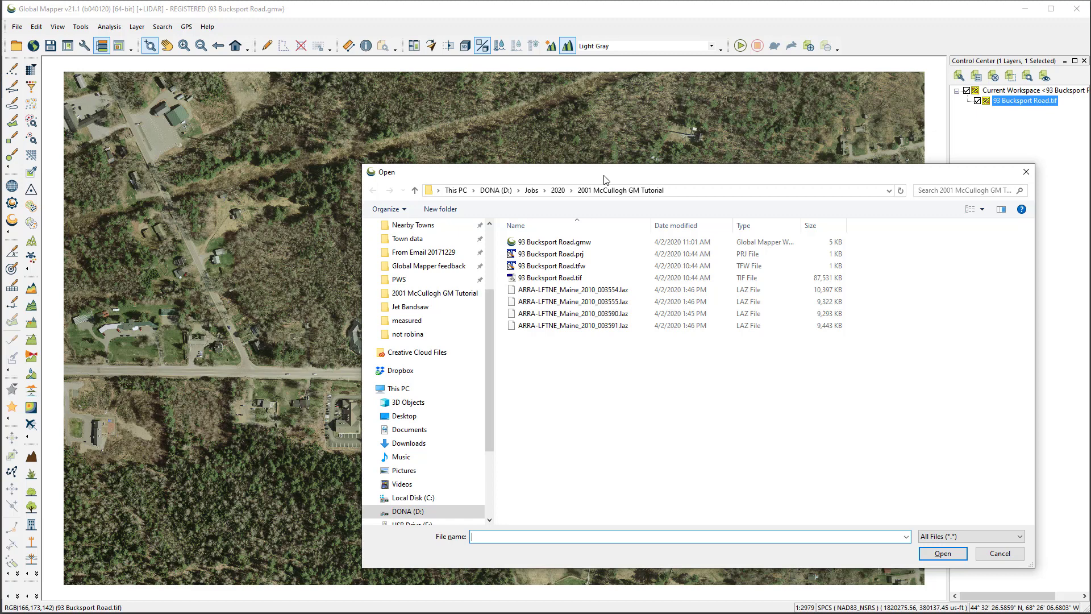
{"action": "left_click_drag", "start_coordinate": [606, 179], "coordinate": [590, 177]}
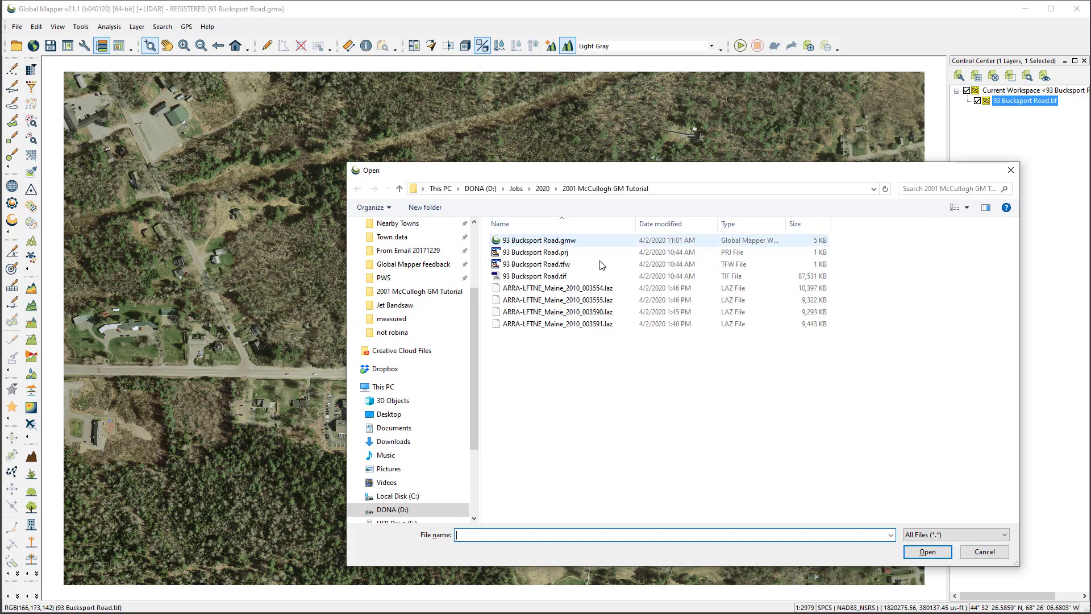
{"action": "left_click", "coordinate": [529, 288]}
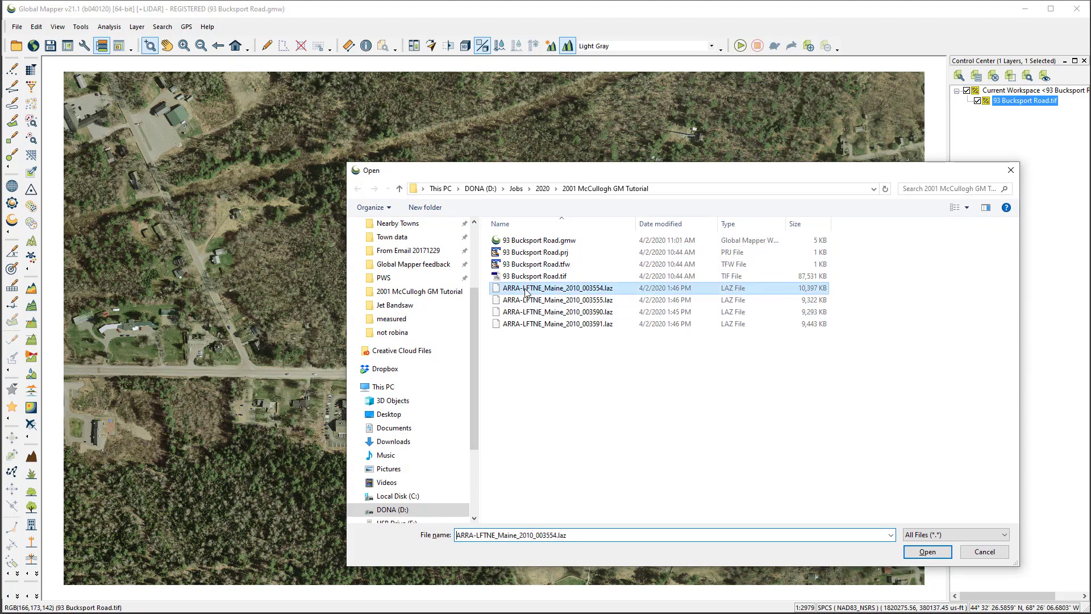
{"action": "left_click", "coordinate": [533, 323], "text": "shift"}
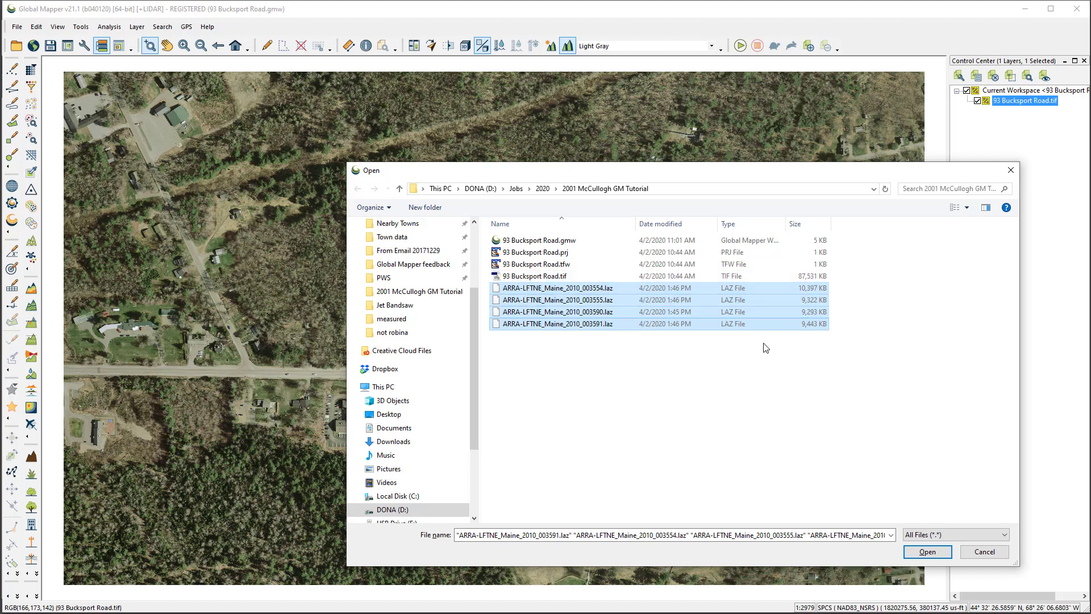
{"action": "left_click", "coordinate": [812, 277], "text": "ctrl"}
{"action": "left_click", "coordinate": [927, 552]}
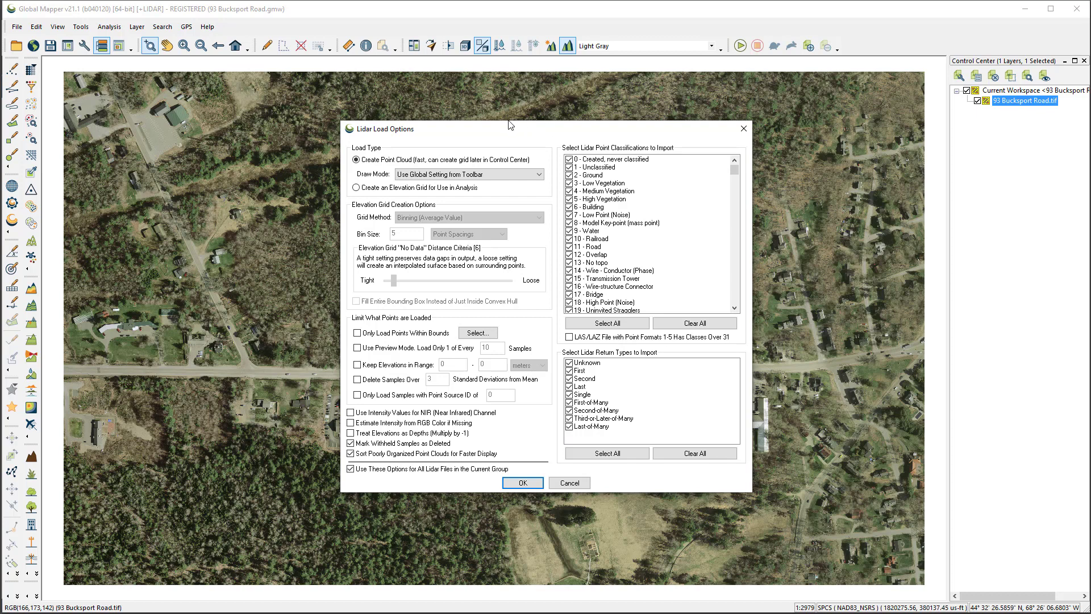
Load the tiles as point clouds with all classifications and return types, using the same options for all lidar files in the group
{"action": "left_click_drag", "start_coordinate": [510, 131], "coordinate": [463, 141]}
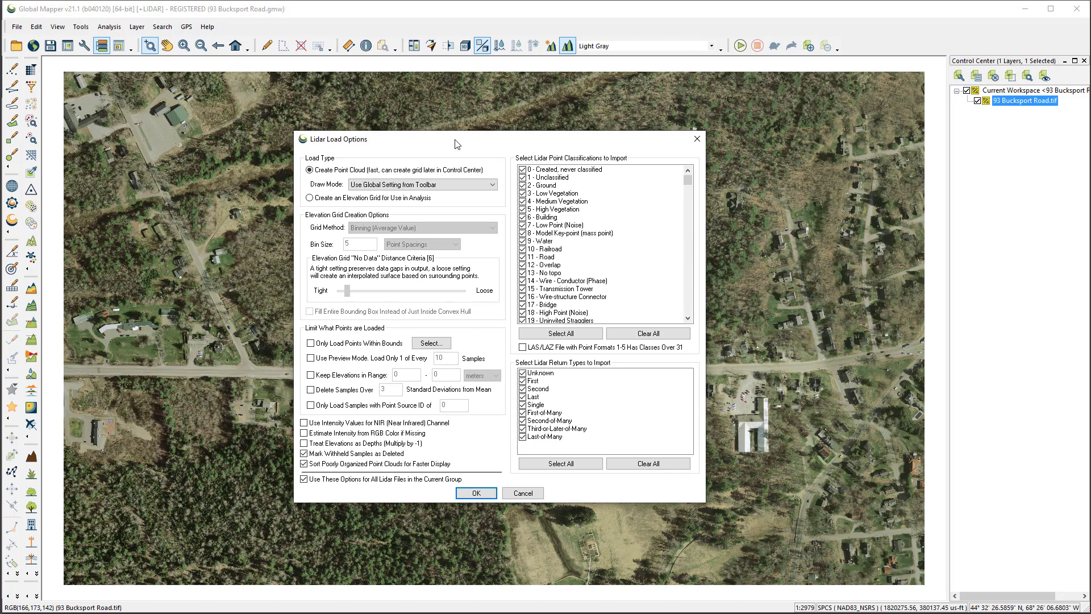
{"action": "left_click_drag", "start_coordinate": [454, 142], "coordinate": [495, 143]}
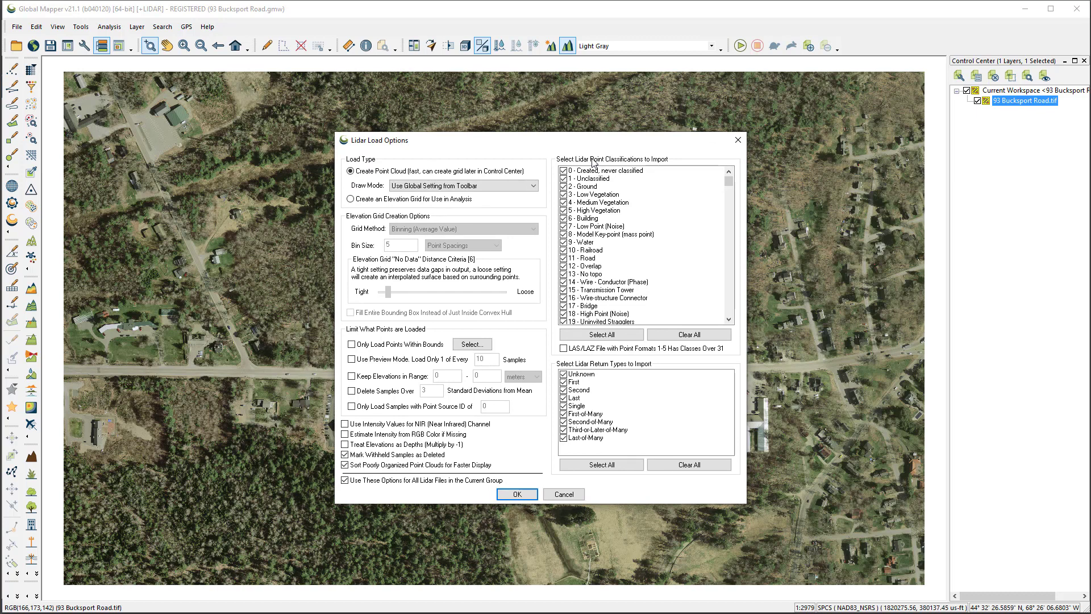
{"action": "mouse_move", "coordinate": [549, 144]}
{"action": "left_mouse_down"}
{"action": "mouse_move", "coordinate": [546, 154]}
{"action": "mouse_move", "coordinate": [540, 147]}
{"action": "left_mouse_up"}
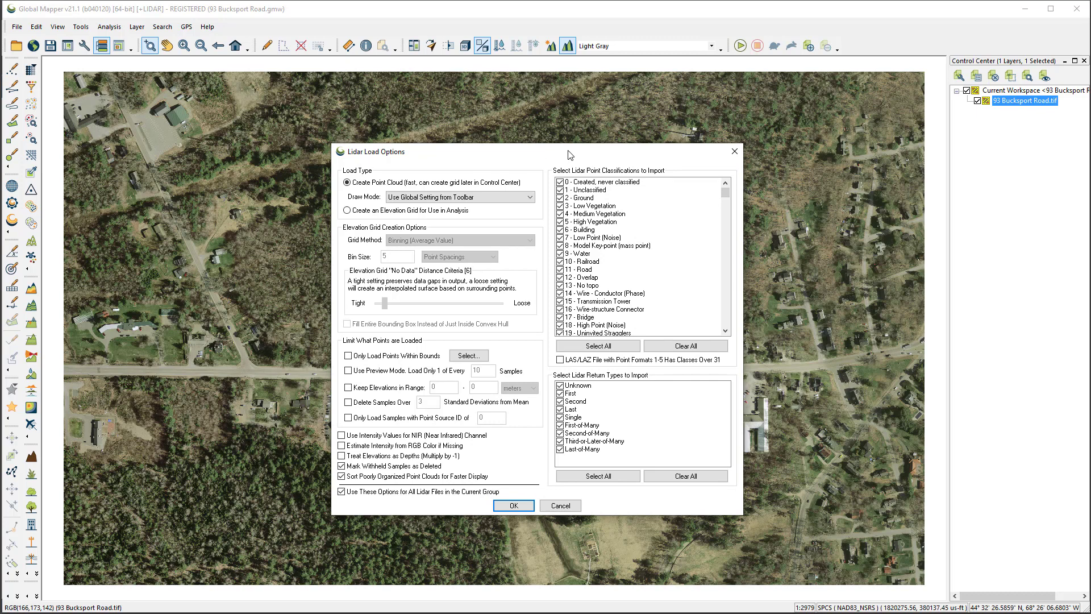
{"action": "left_click_drag", "start_coordinate": [570, 153], "coordinate": [576, 150]}
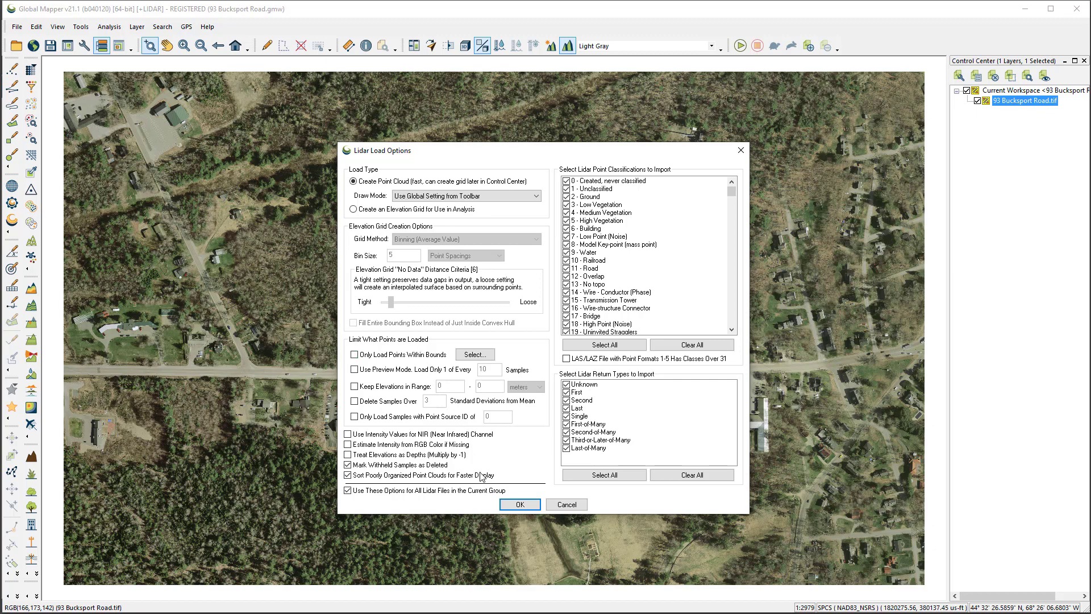
{"action": "left_click", "coordinate": [520, 504]}
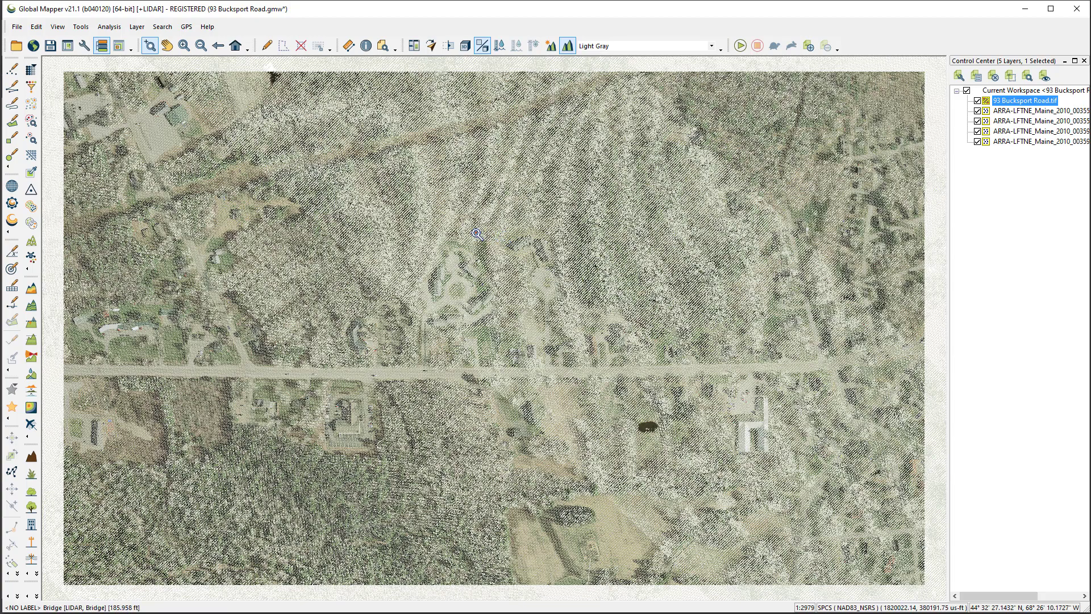
{"action": "scroll", "coordinate": [477, 234], "scroll_direction": "down", "scroll_amount": 2}
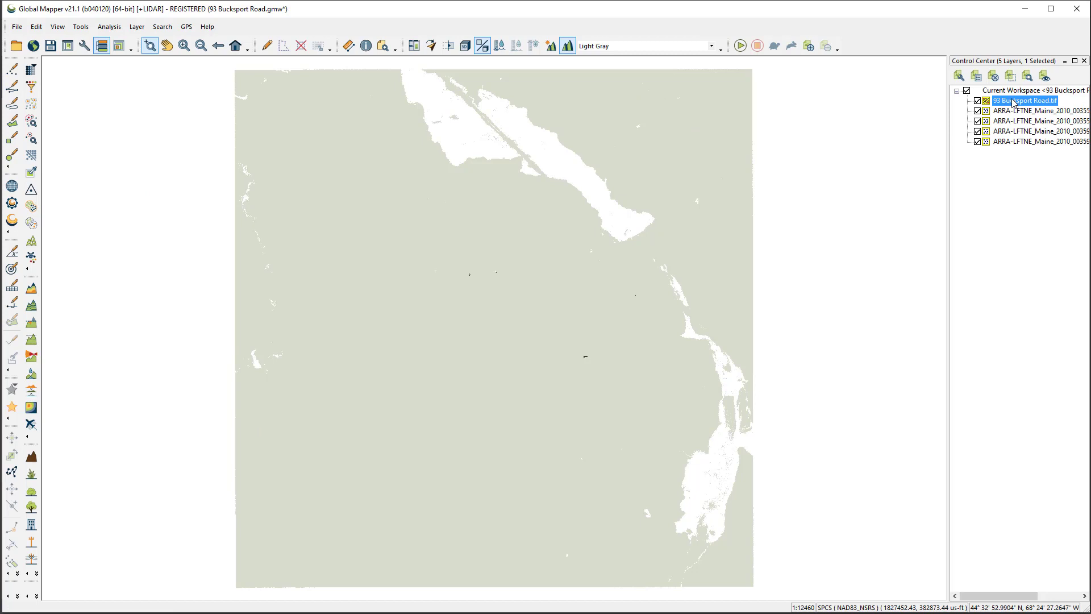
{"action": "left_click_drag", "start_coordinate": [1013, 102], "coordinate": [1026, 143]}
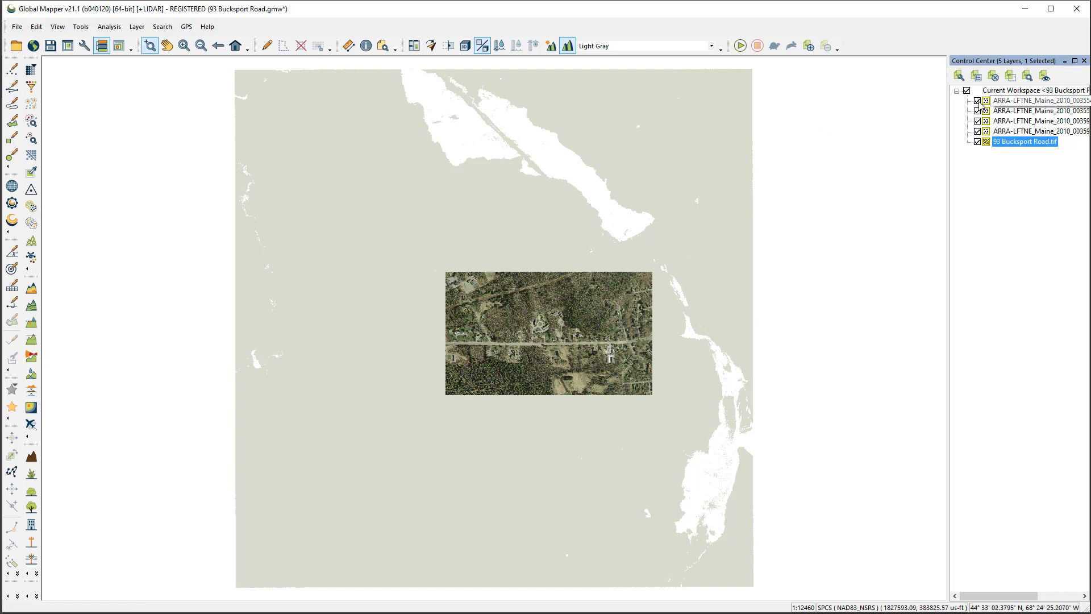
{"action": "left_click", "coordinate": [977, 101]}
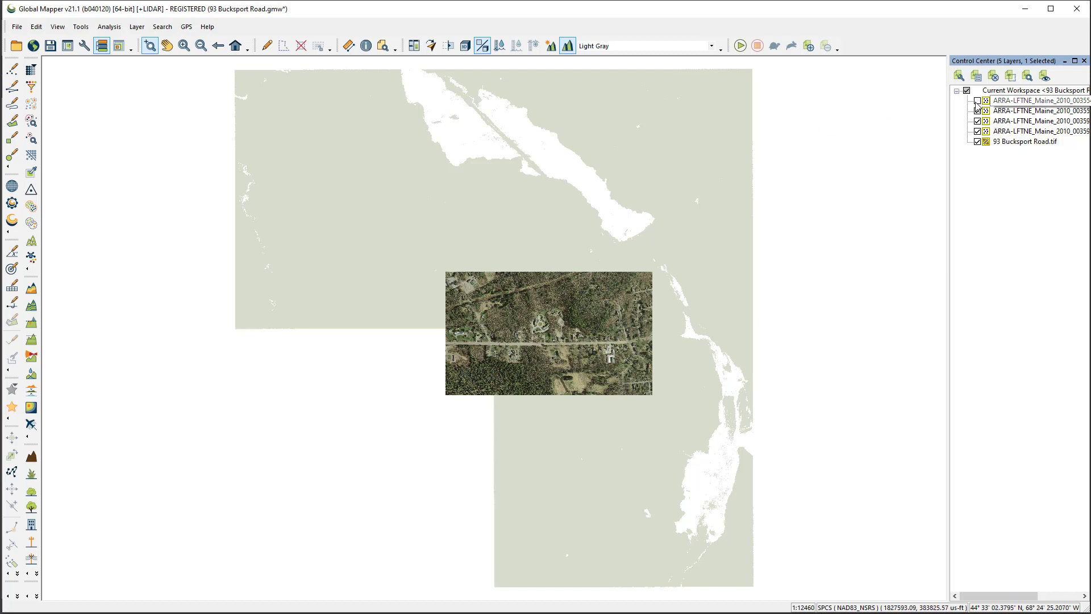
{"action": "left_click", "coordinate": [977, 102]}
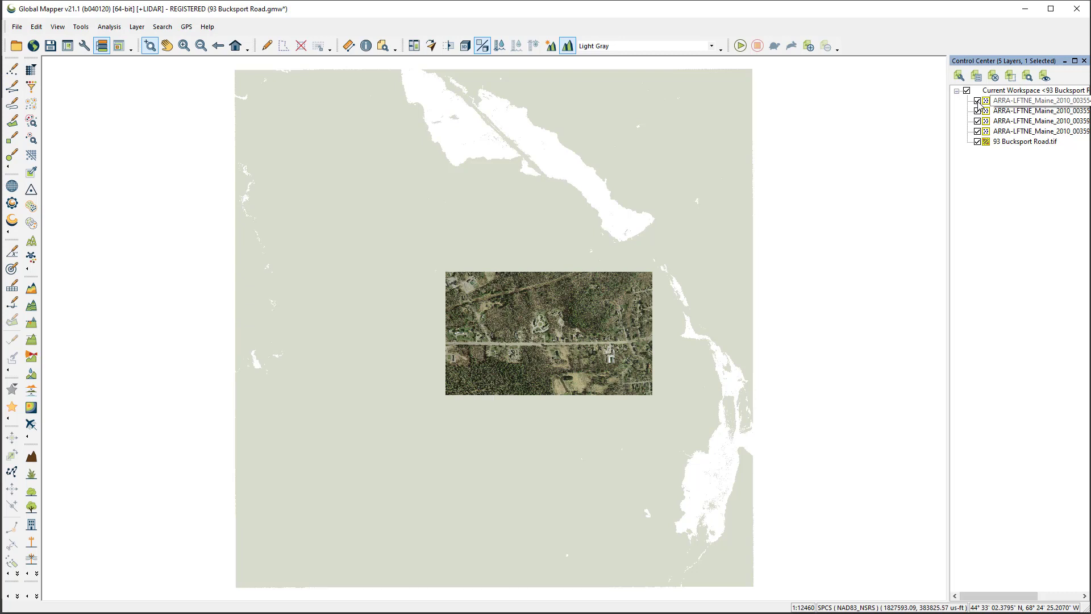
{"action": "left_click", "coordinate": [218, 50]}
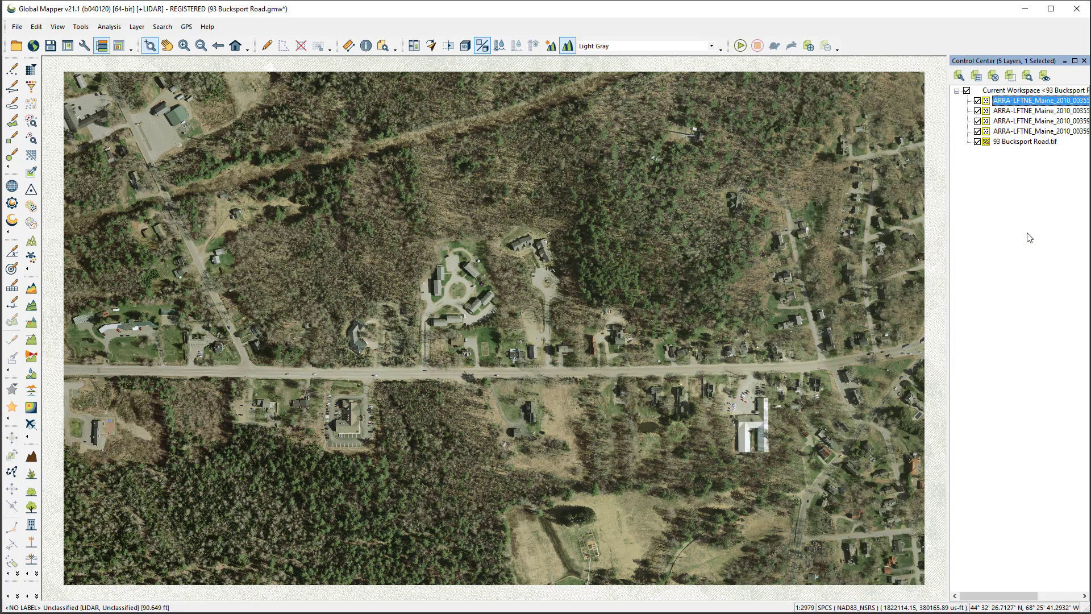
{"action": "left_click", "coordinate": [977, 142]}
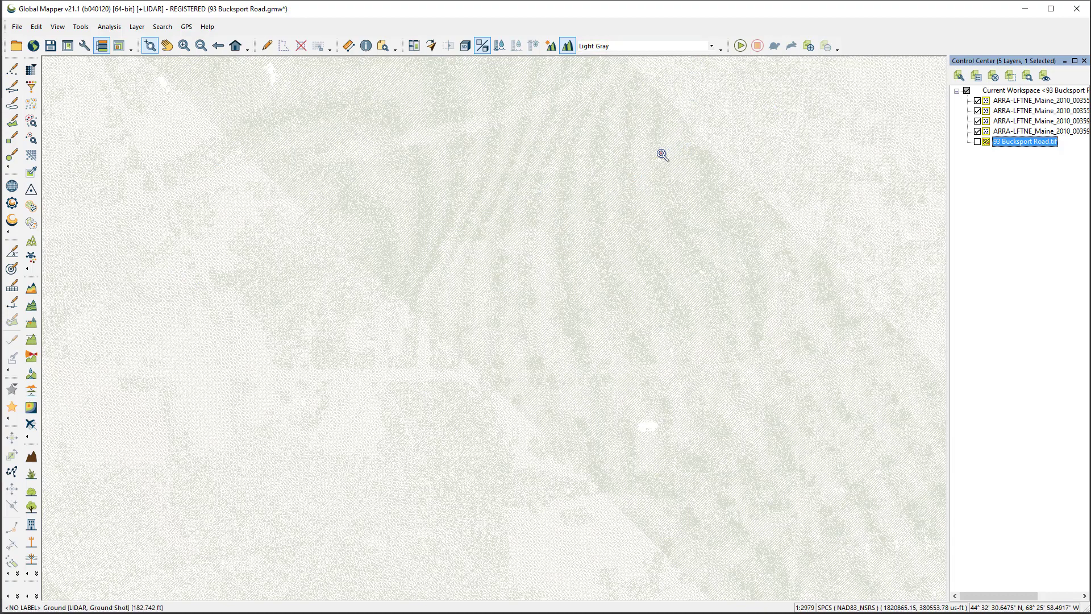
{"action": "left_click", "coordinate": [27, 70]}
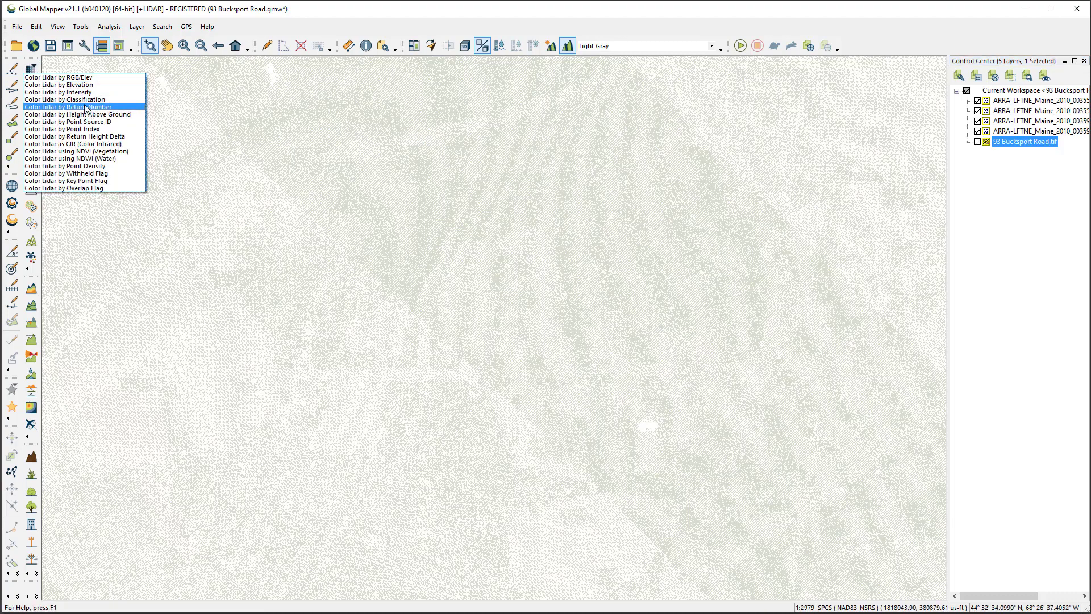
{"action": "left_click", "coordinate": [38, 103]}
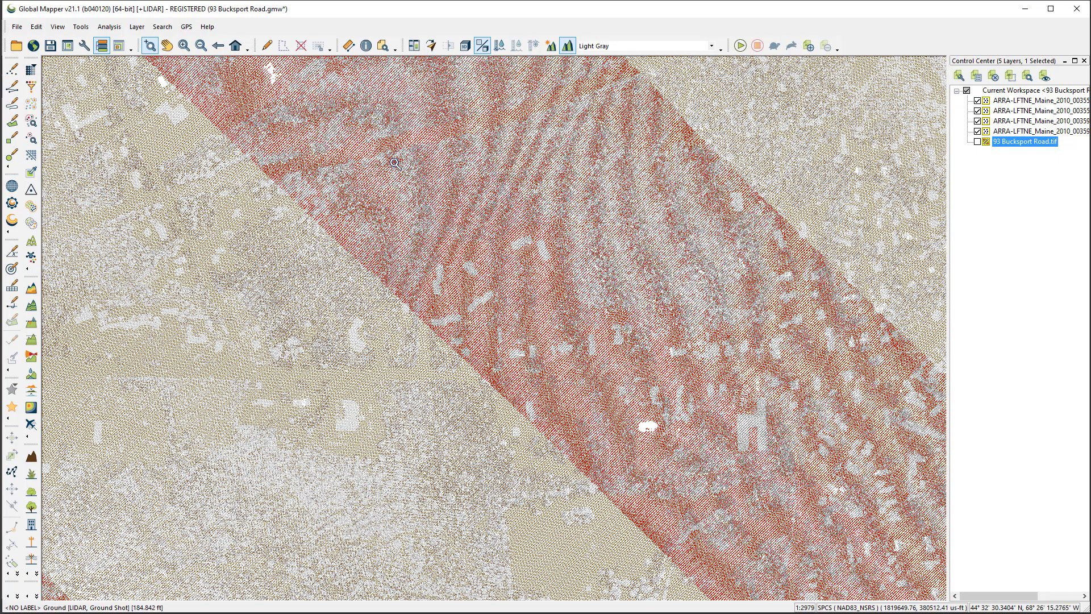
{"action": "left_click", "coordinate": [30, 74]}
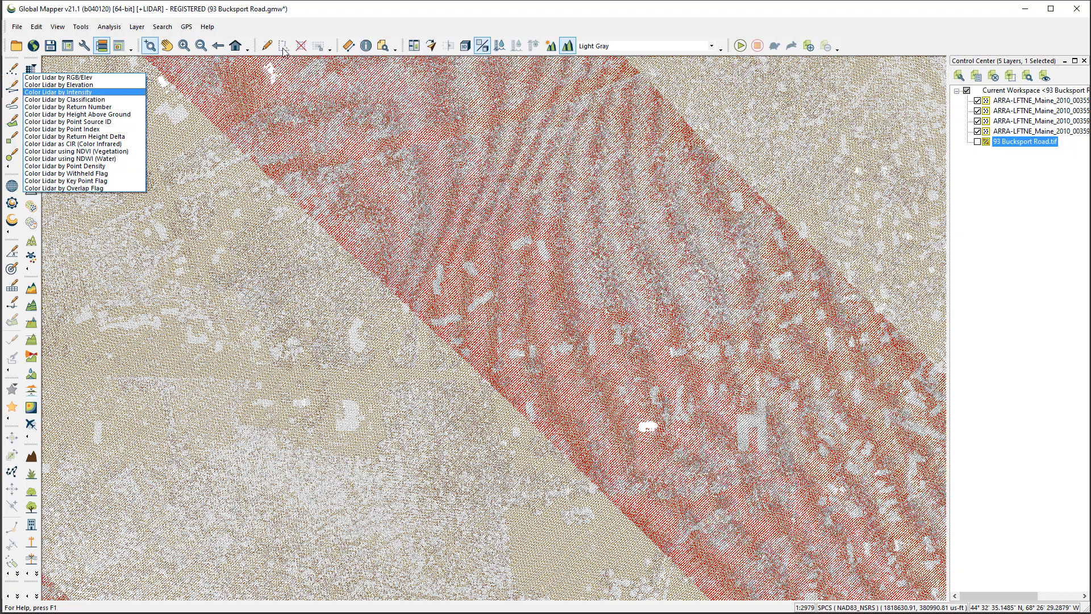
{"action": "left_click", "coordinate": [331, 10]}
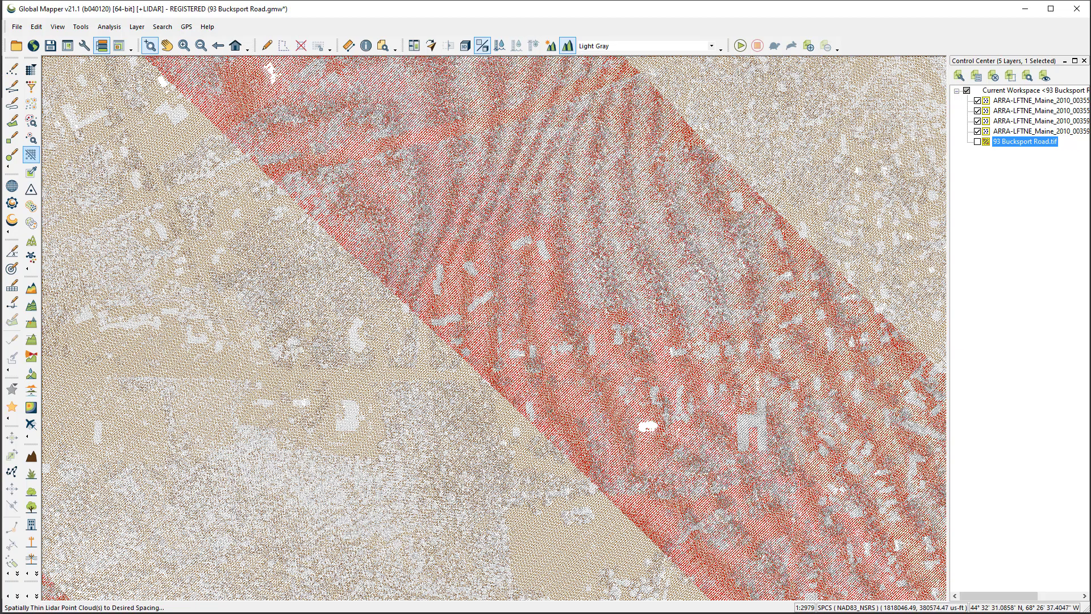
Filter the lidar display so that only the Ground classification is enabled, and check the result at full extent
{"action": "left_click", "coordinate": [31, 87]}
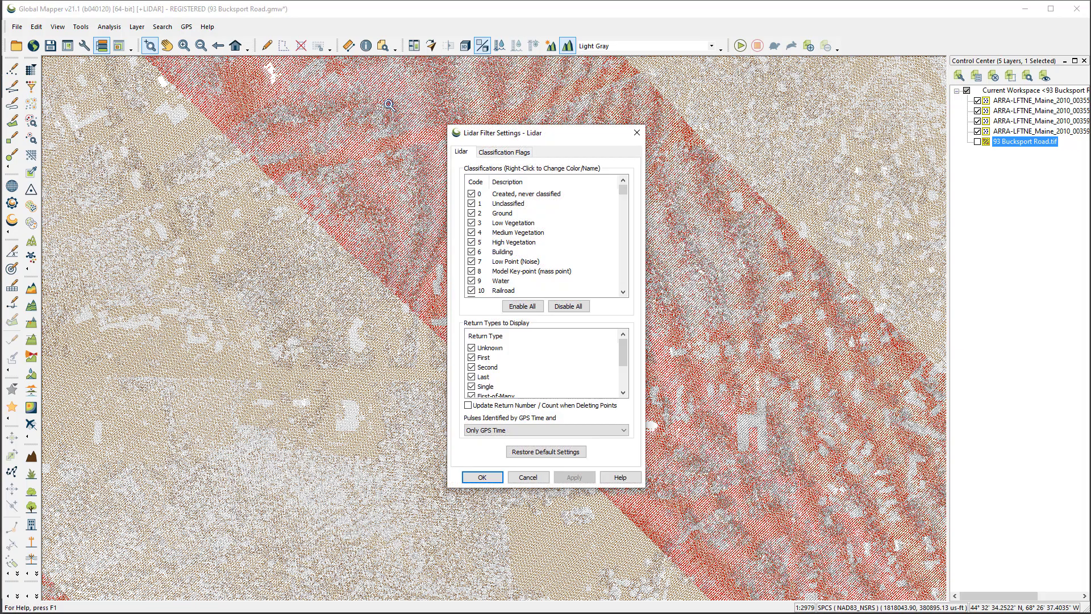
{"action": "left_click_drag", "start_coordinate": [571, 136], "coordinate": [556, 131]}
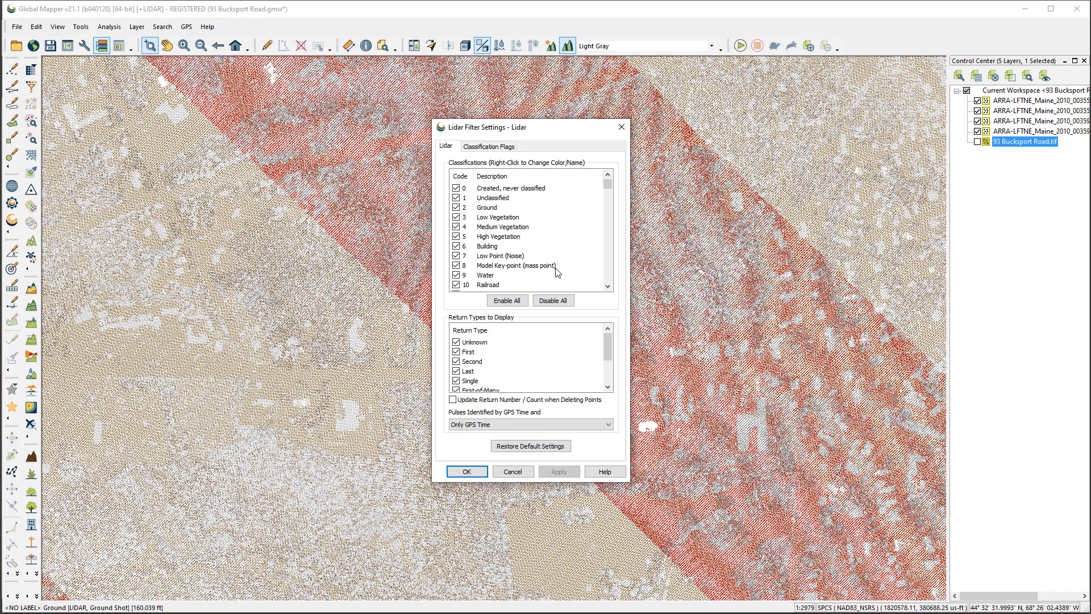
{"action": "left_click", "coordinate": [554, 302]}
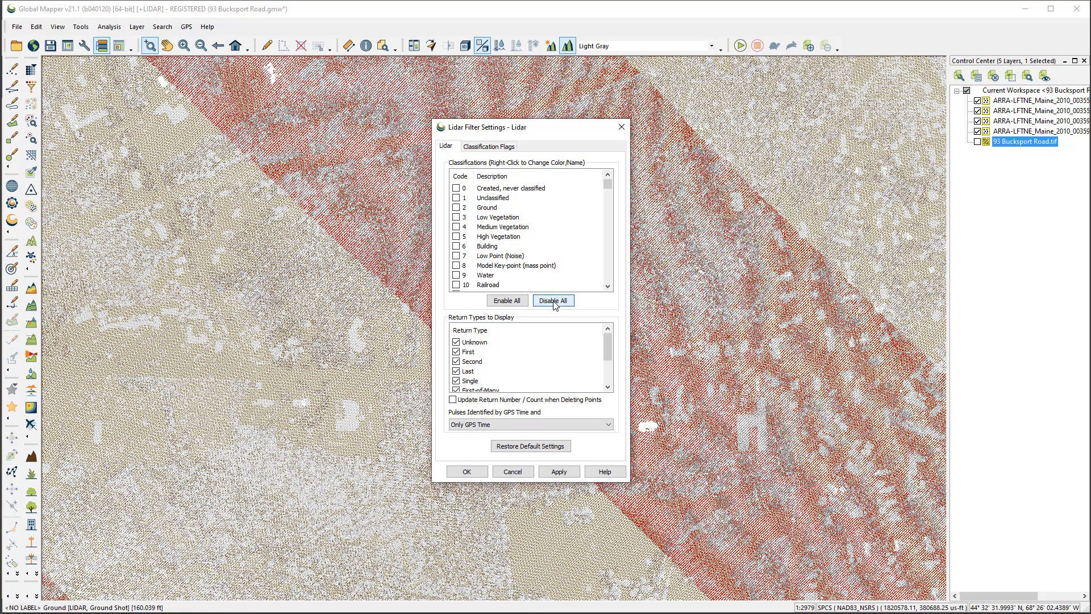
{"action": "left_click", "coordinate": [456, 208]}
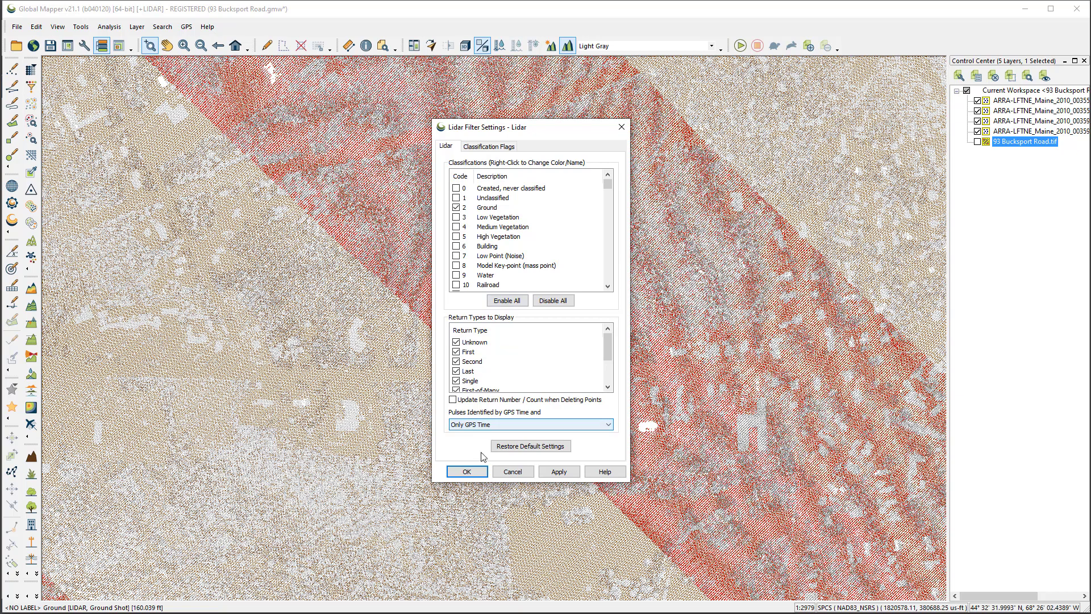
{"action": "left_click", "coordinate": [559, 471]}
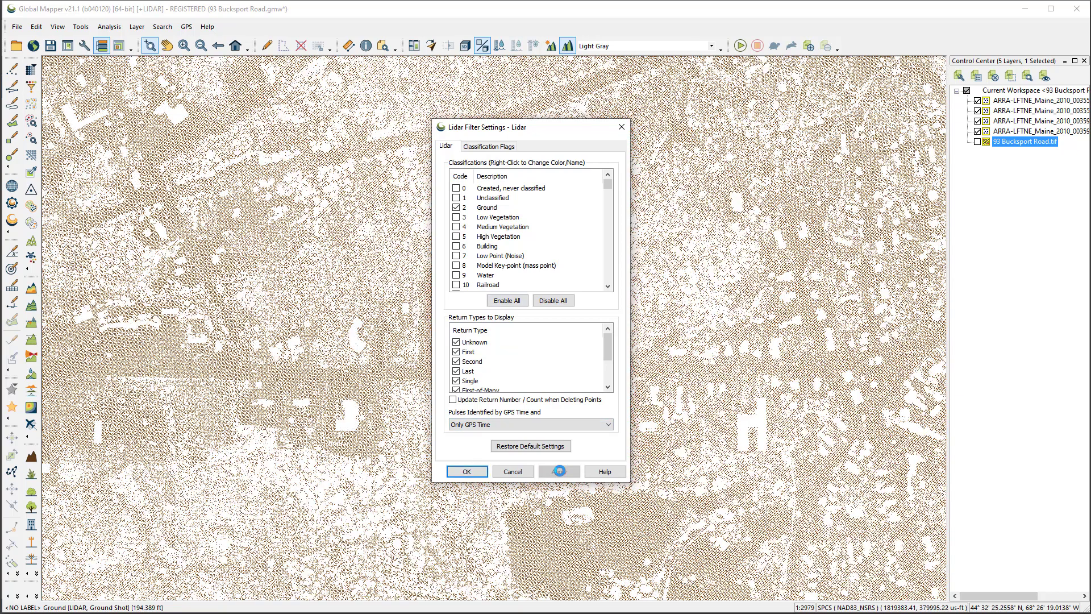
{"action": "left_click", "coordinate": [466, 473]}
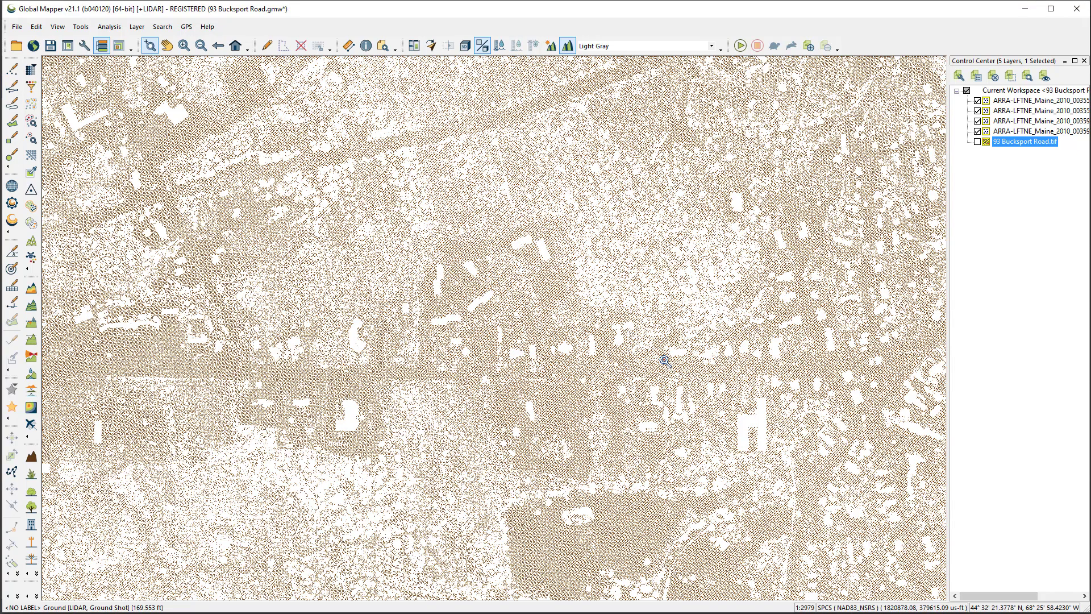
{"action": "key", "text": "Home"}
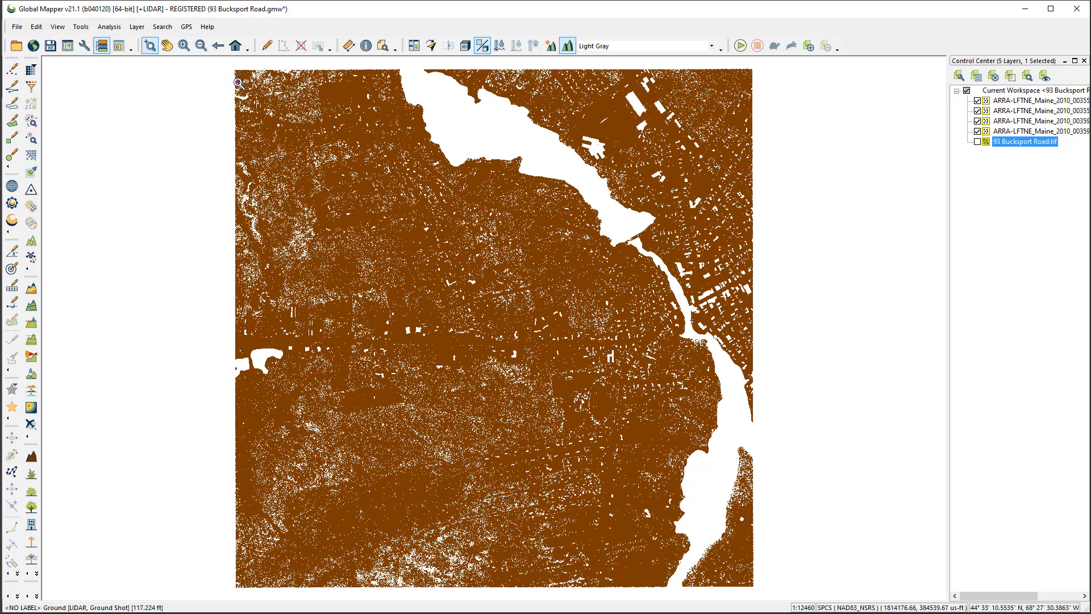
{"action": "left_click", "coordinate": [218, 46]}
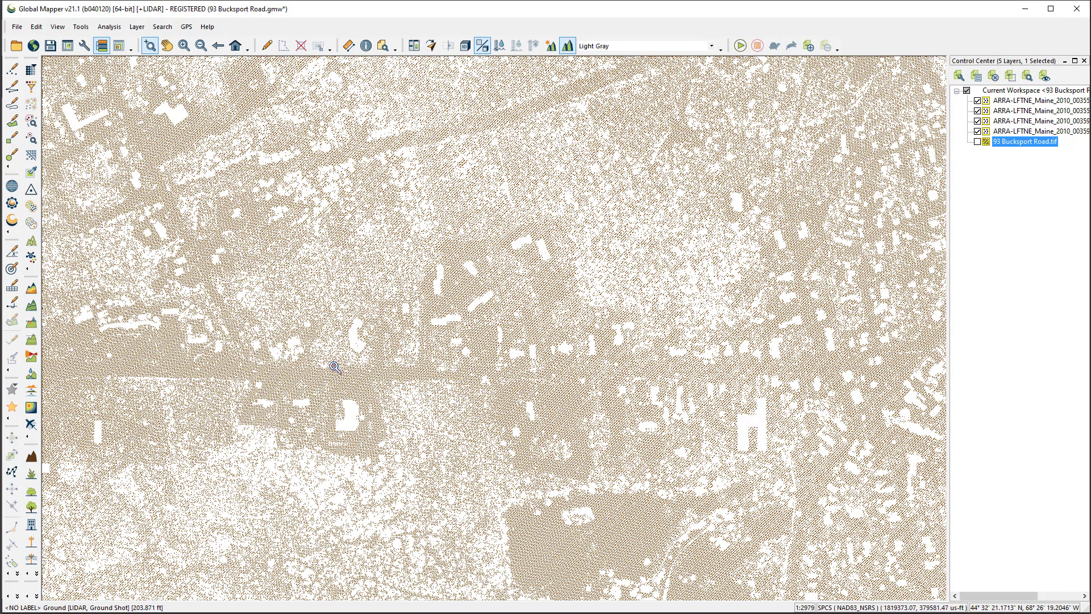
{"action": "left_click", "coordinate": [33, 290]}
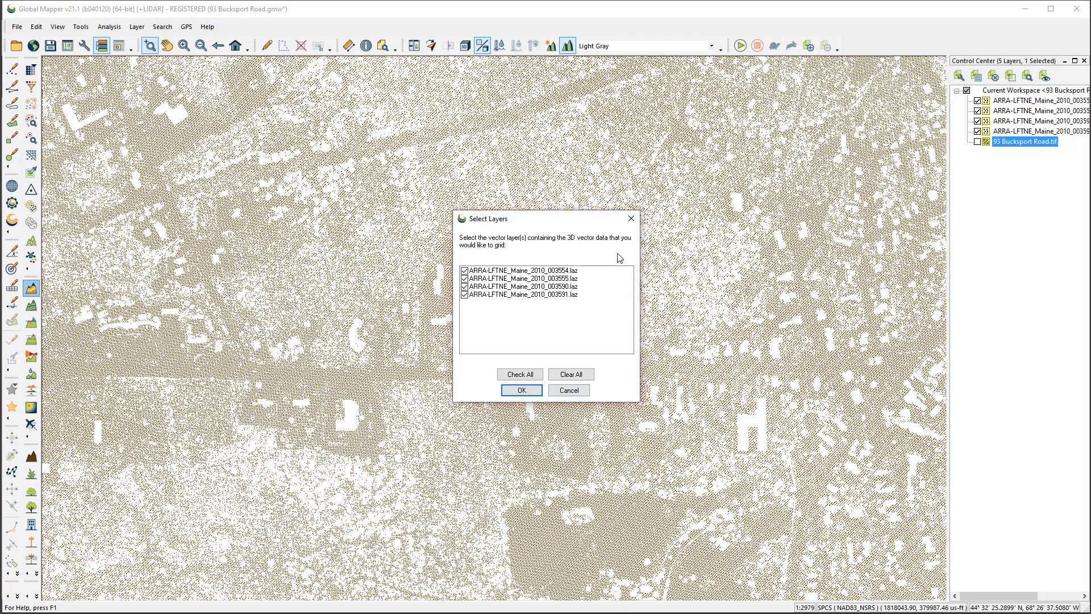
{"action": "left_click", "coordinate": [568, 390]}
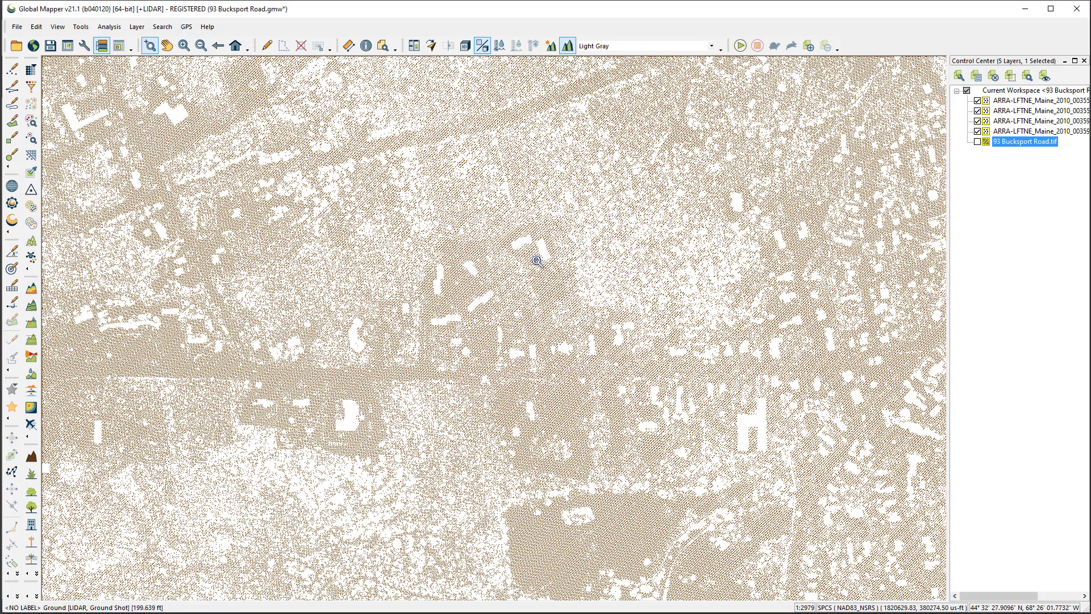
{"action": "left_click", "coordinate": [33, 291]}
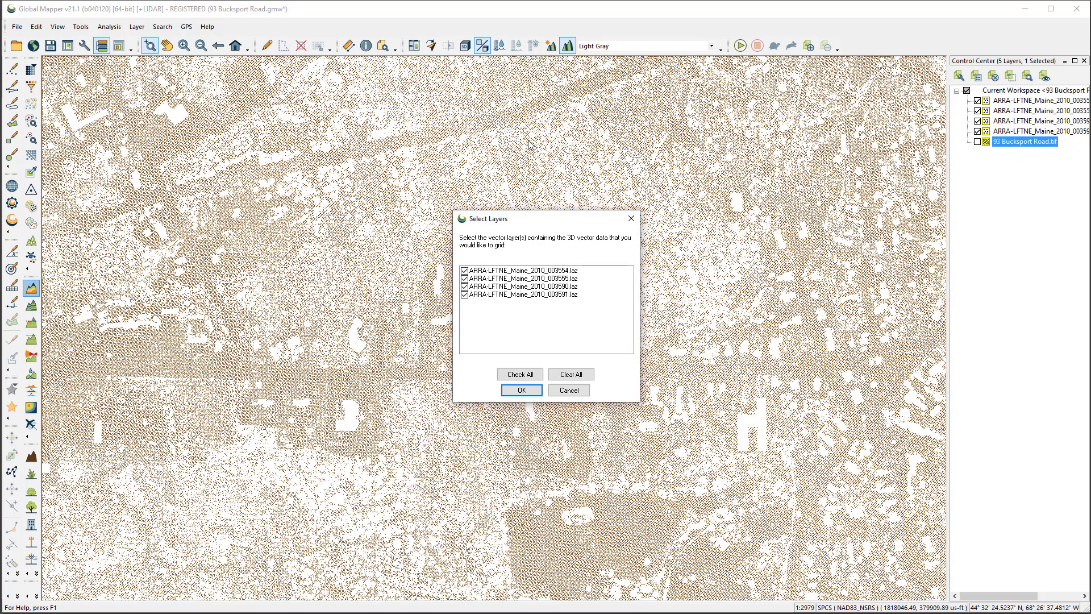
{"action": "left_click", "coordinate": [568, 390]}
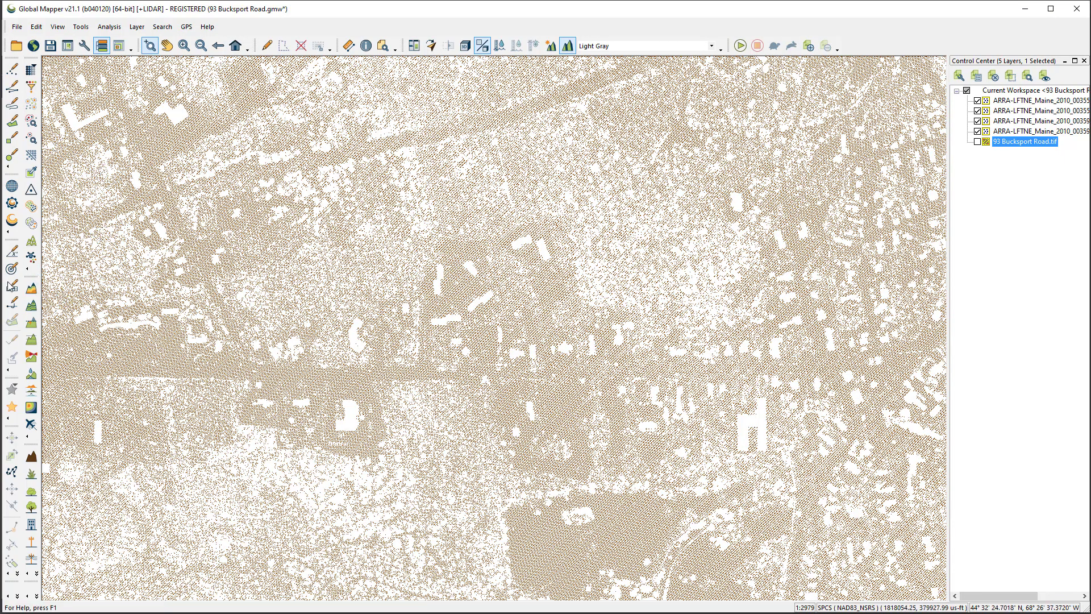
Create an elevation grid from the four lidar layers using Triangulation (Grid TIN of Points), bounded to all data visible on screen
{"action": "left_click", "coordinate": [31, 290]}
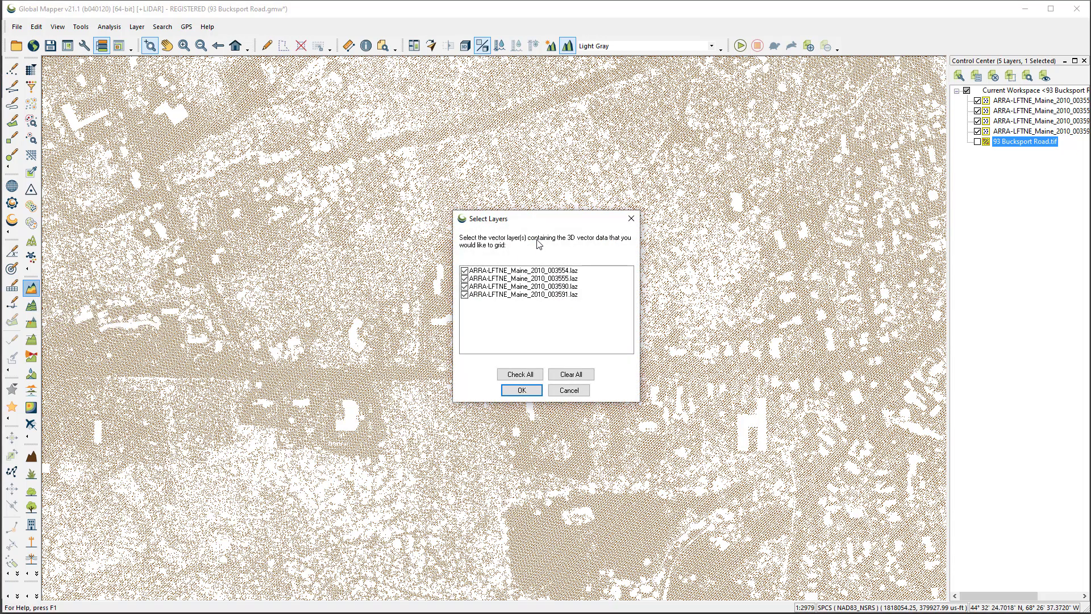
{"action": "left_click", "coordinate": [521, 390]}
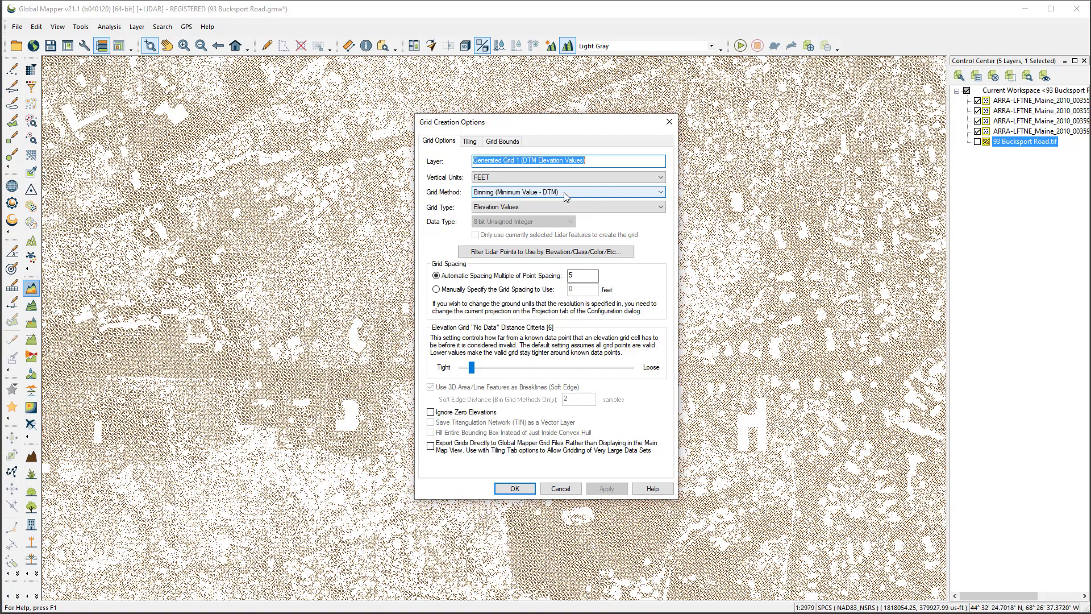
{"action": "left_click", "coordinate": [661, 193]}
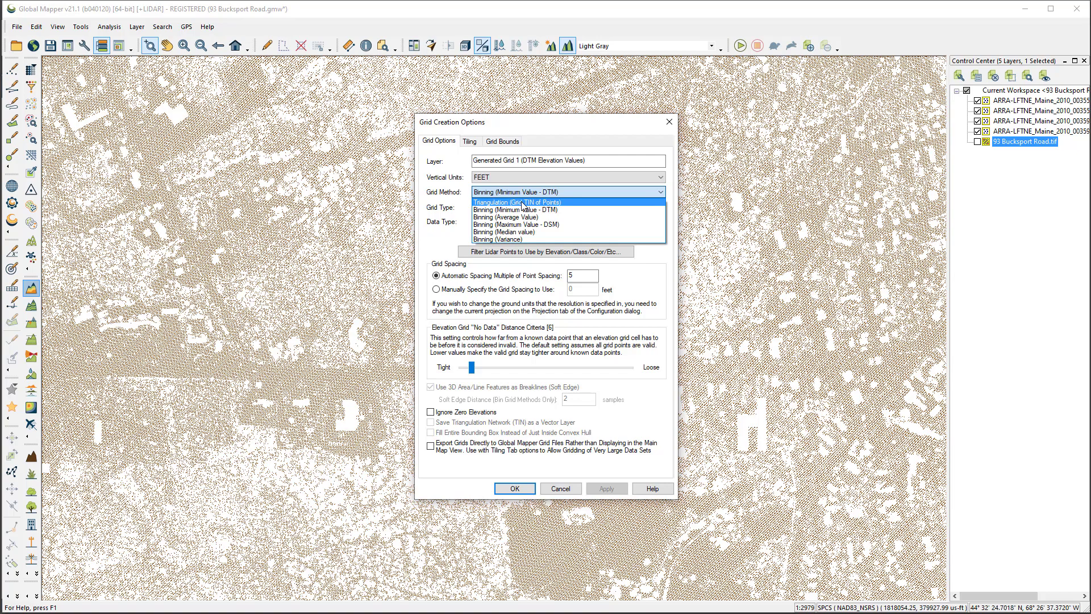
{"action": "left_click", "coordinate": [487, 203]}
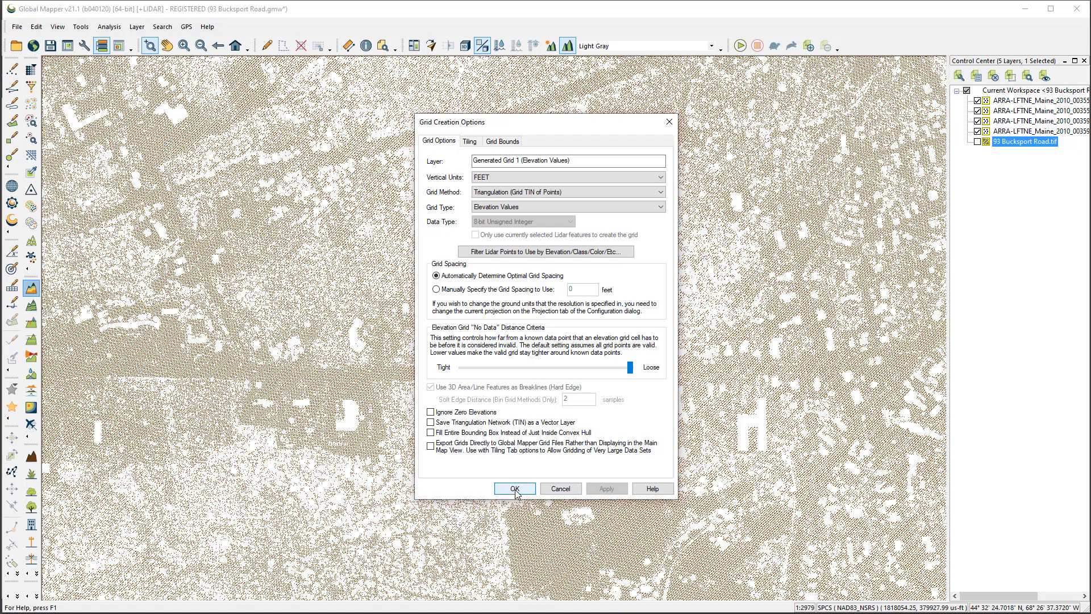
{"action": "left_click", "coordinate": [508, 144]}
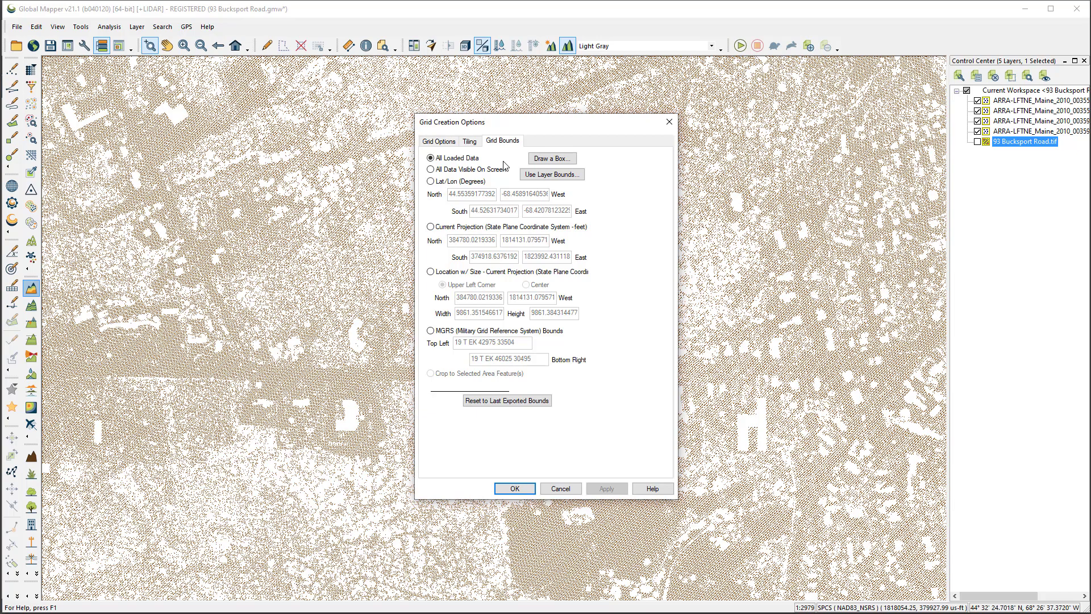
{"action": "left_click", "coordinate": [432, 170]}
{"action": "left_click", "coordinate": [514, 489]}
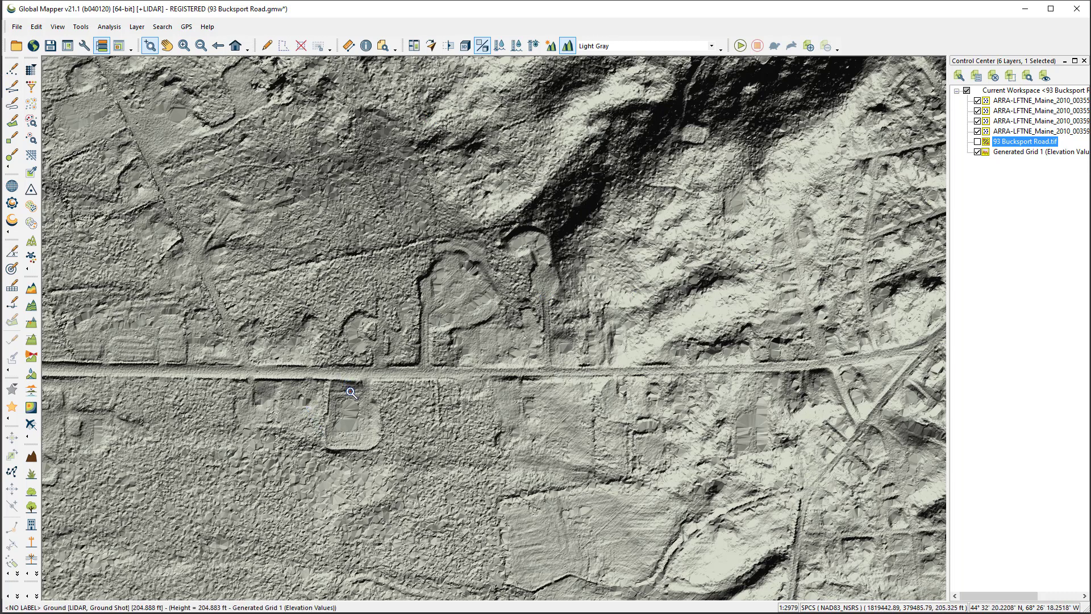
Start generating contours from the elevation grid and name the contour layer 2' contours
{"action": "left_click", "coordinate": [32, 307]}
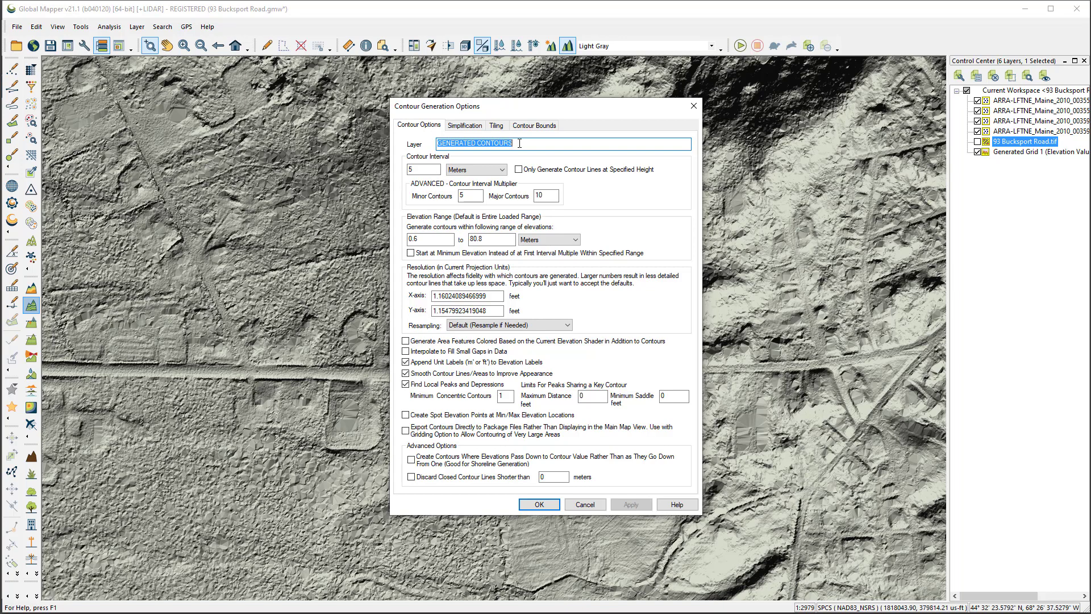
{"action": "type", "text": "2' contours"}
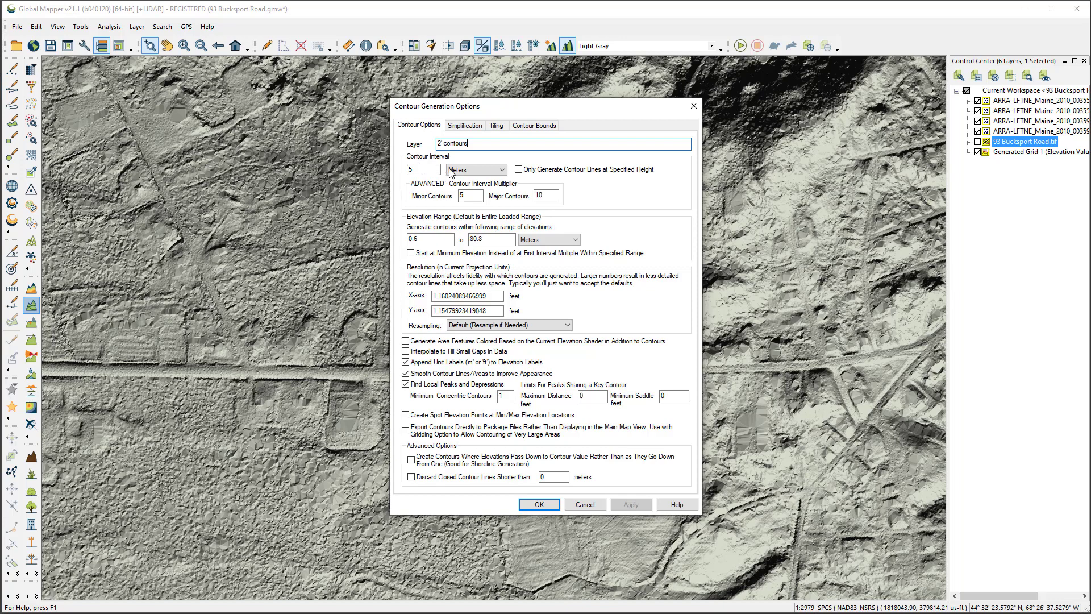
Set the contour interval to 2 feet for the 2' contours layer
{"action": "left_click", "coordinate": [417, 168]}
{"action": "double_click", "coordinate": [417, 169]}
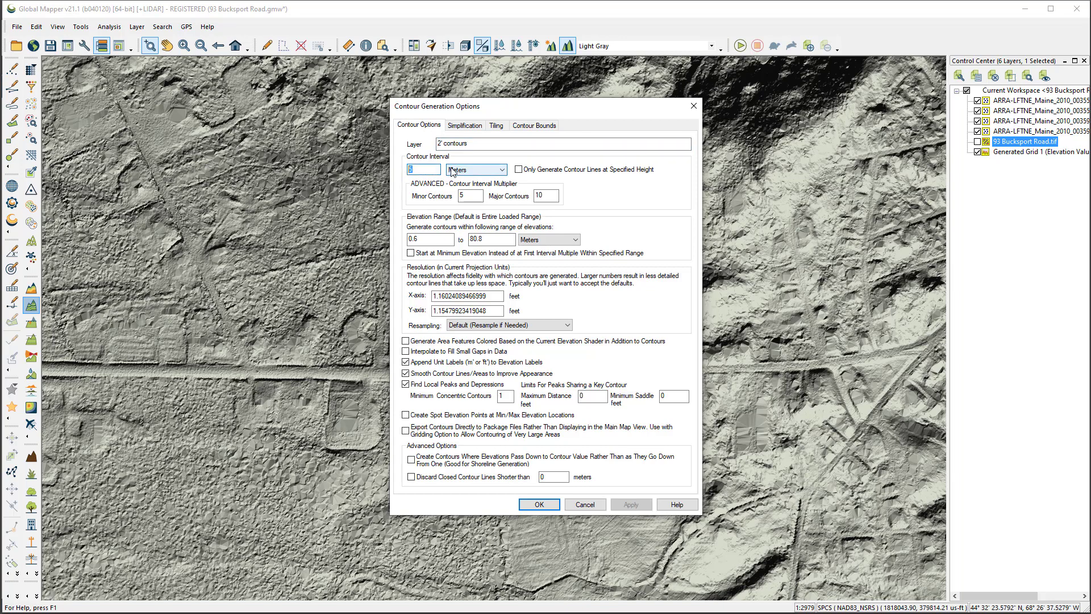
{"action": "type", "text": "2"}
{"action": "left_click", "coordinate": [503, 171]}
{"action": "left_click", "coordinate": [471, 188]}
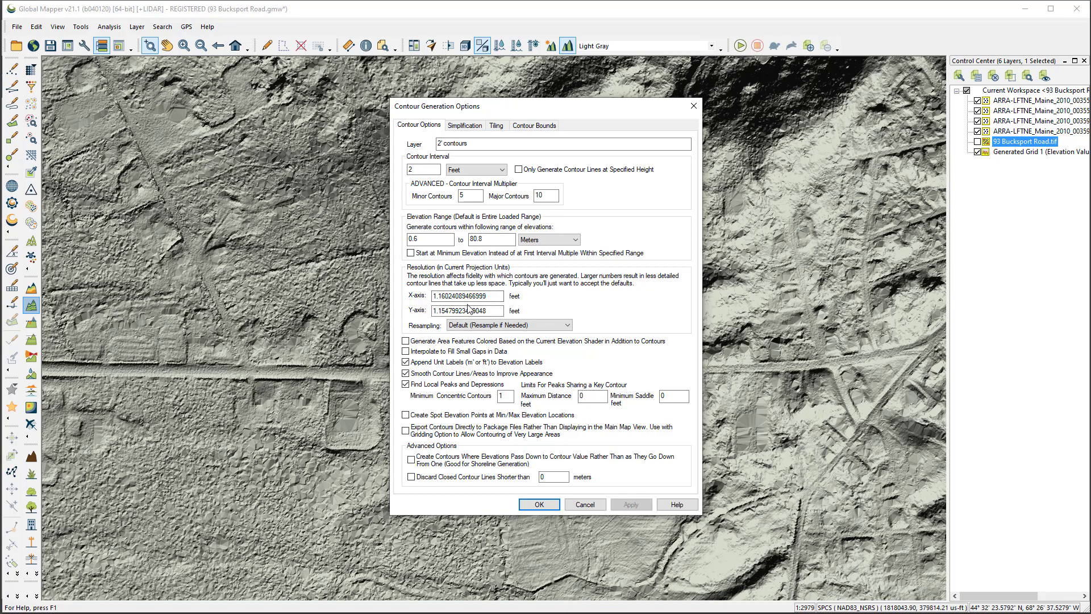
{"action": "double_click", "coordinate": [407, 169]}
{"action": "left_click", "coordinate": [417, 170]}
Generate the contours without unit labels or local peaks and depressions, discarding closed contour lines shorter than 200 meters
{"action": "left_click", "coordinate": [407, 361]}
{"action": "left_click", "coordinate": [406, 362]}
{"action": "left_click", "coordinate": [406, 385]}
{"action": "double_click", "coordinate": [554, 476]}
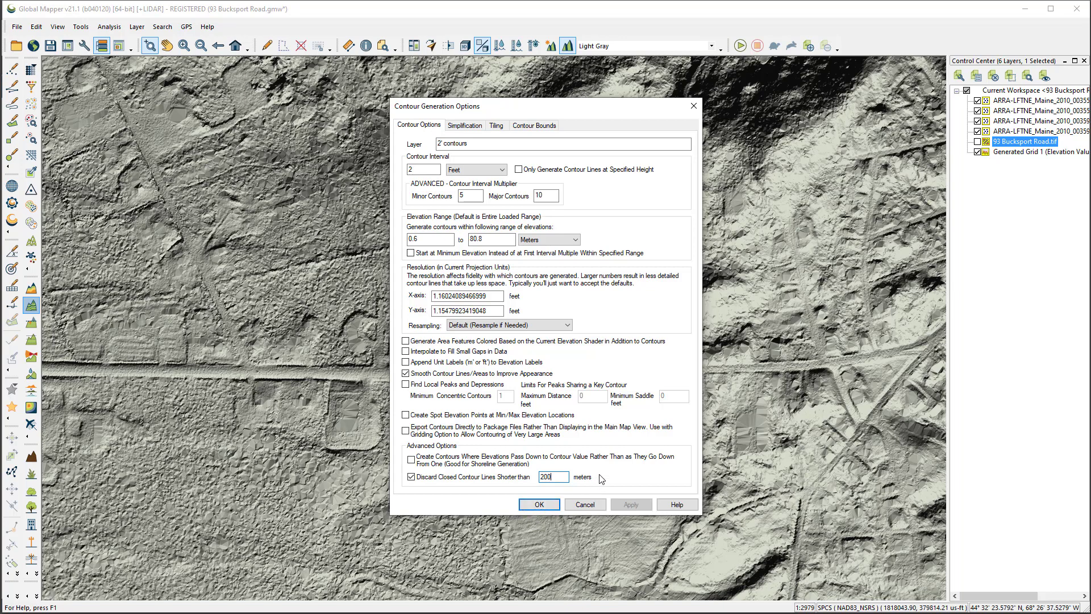
{"action": "left_click", "coordinate": [543, 503]}
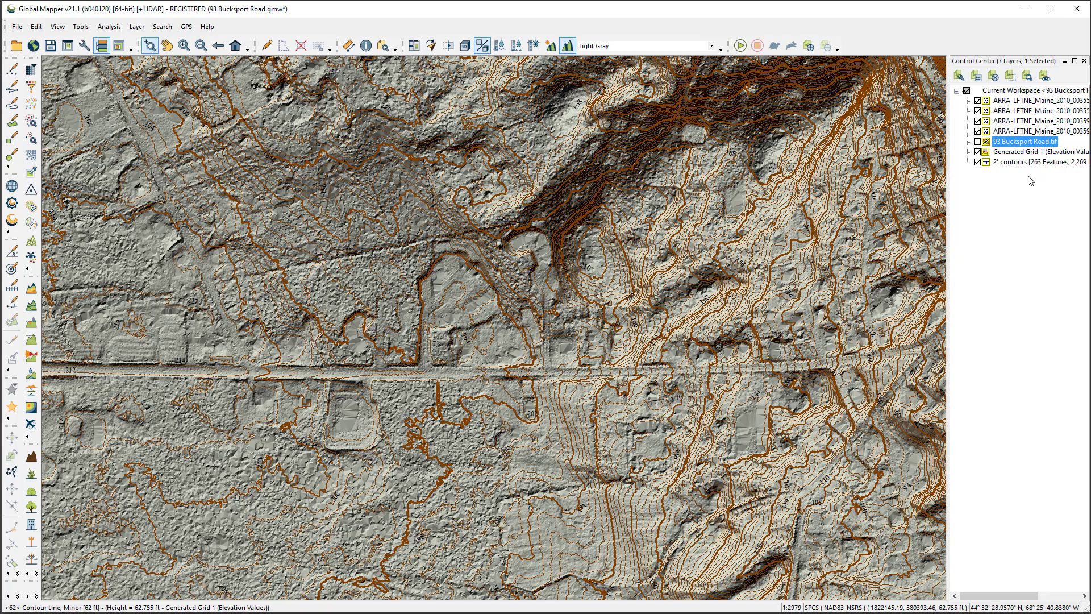
Hide the generated elevation grid and all four lidar layers so that only the contours are displayed
{"action": "left_click", "coordinate": [977, 152]}
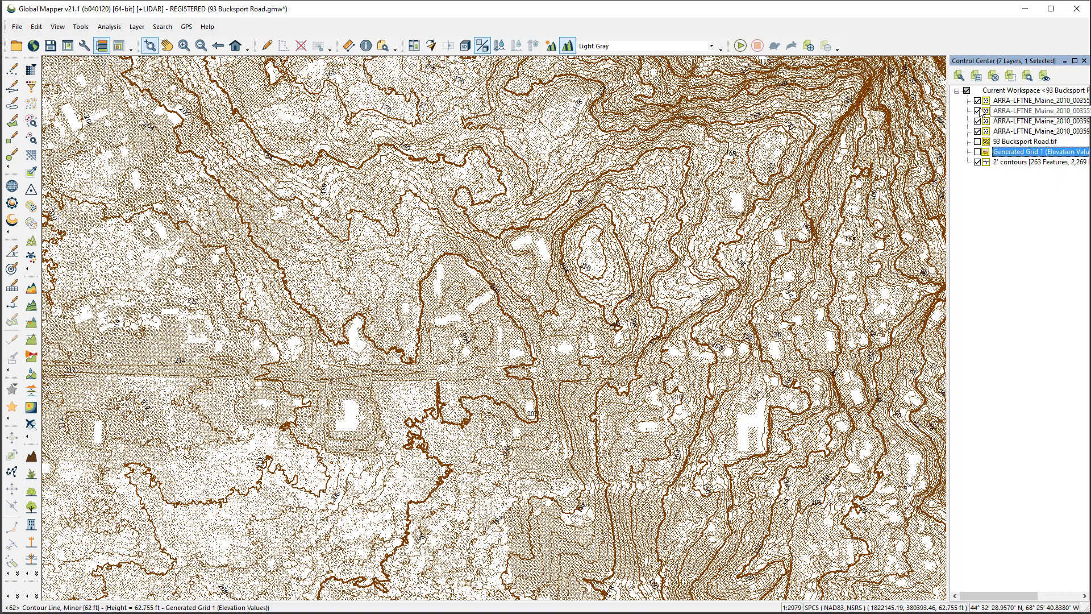
{"action": "left_click", "coordinate": [977, 100]}
{"action": "left_click", "coordinate": [977, 111]}
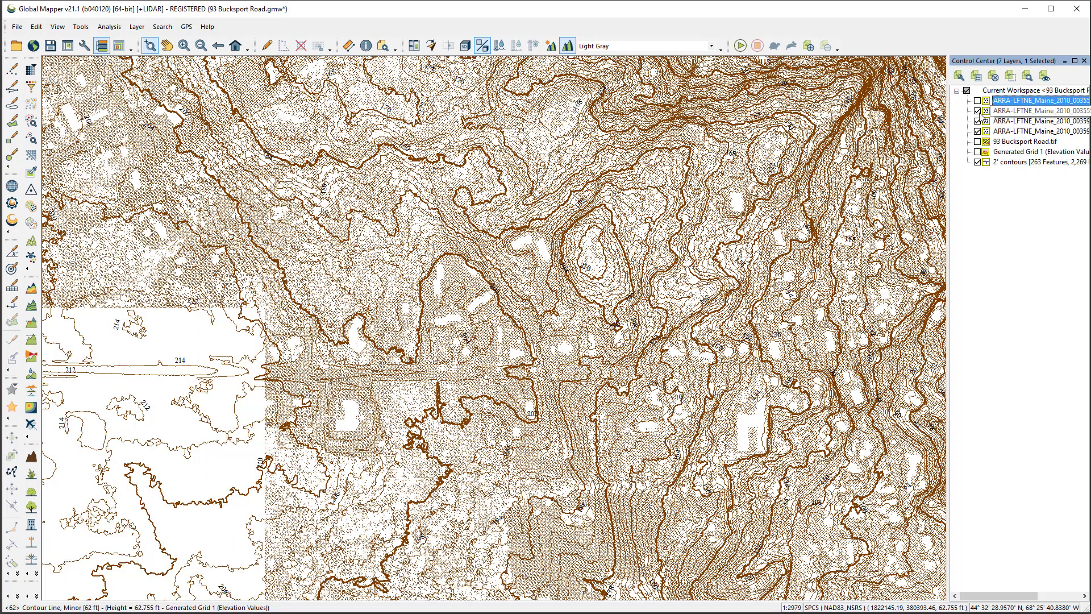
{"action": "left_click", "coordinate": [977, 121]}
{"action": "left_click", "coordinate": [977, 131]}
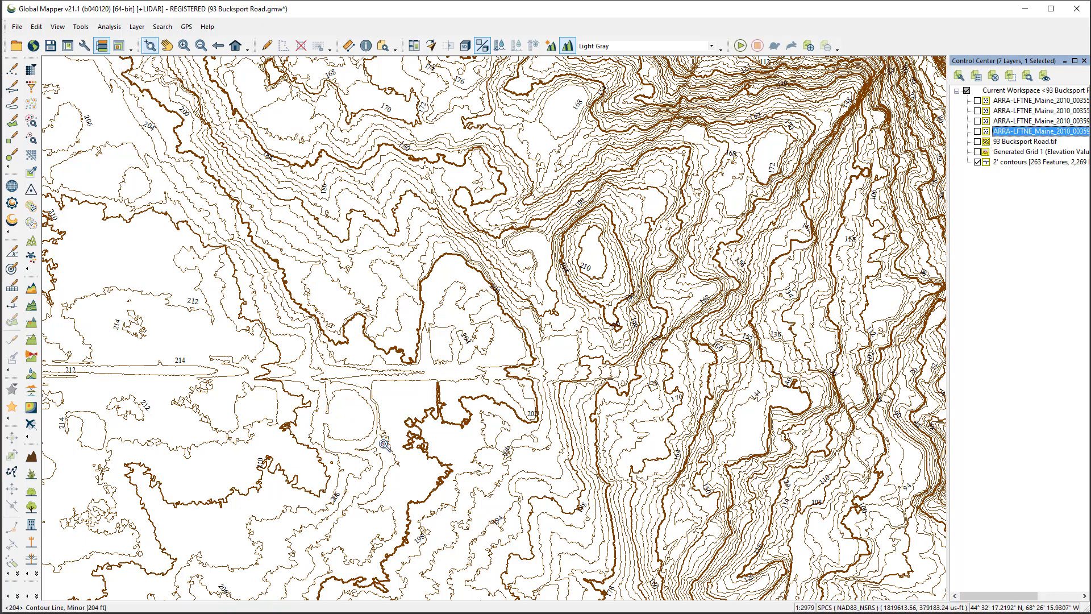
Examine the small closed contours and the overall contour detail, ending at the full extent of the data
{"action": "left_click_drag", "start_coordinate": [102, 289], "coordinate": [192, 353]}
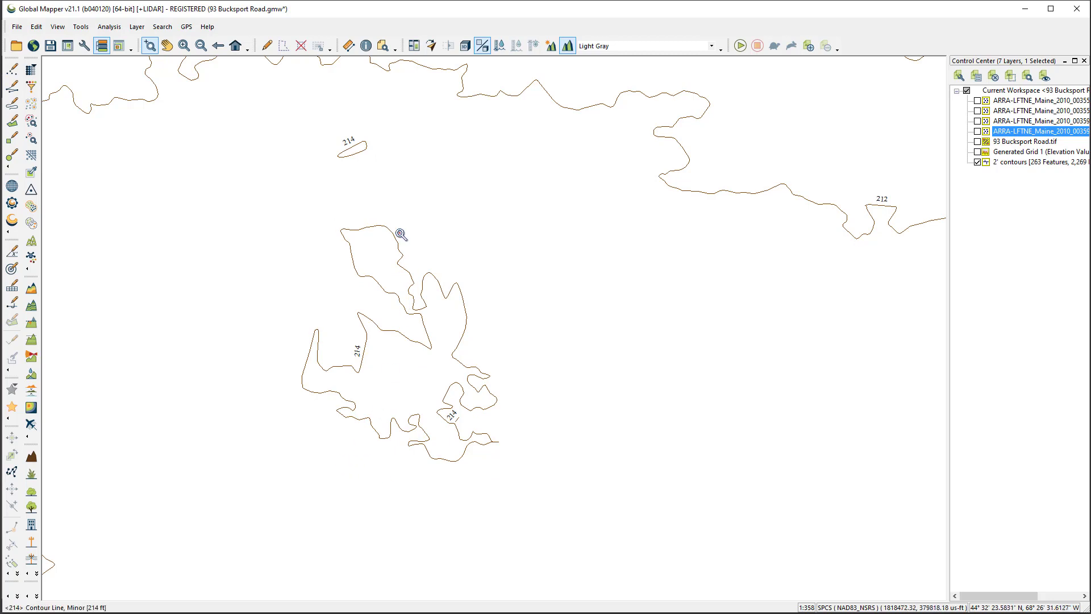
{"action": "scroll", "coordinate": [379, 175], "scroll_direction": "down", "scroll_amount": 1}
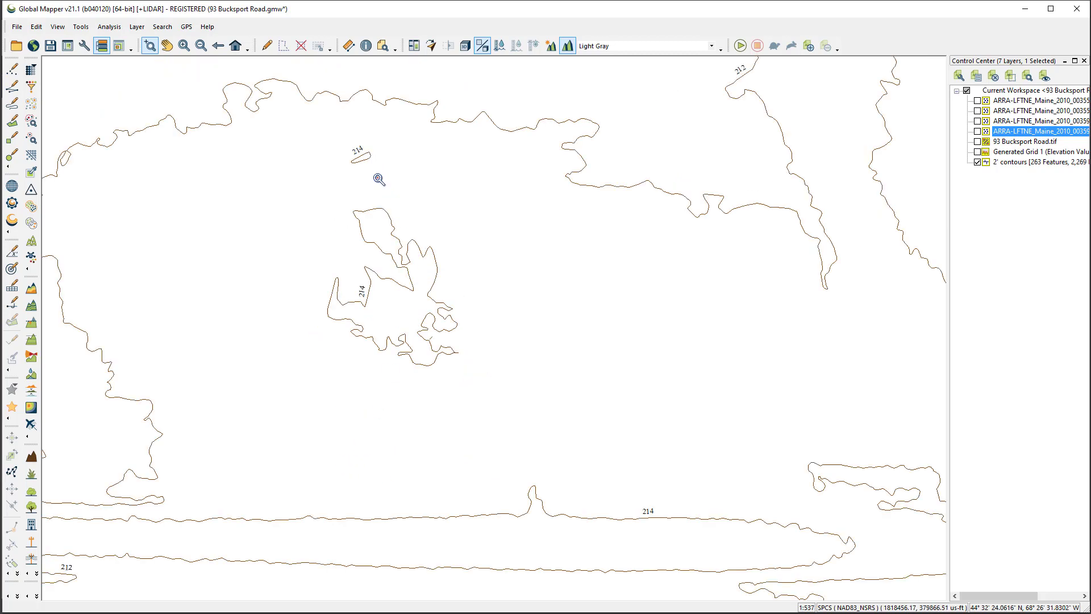
{"action": "scroll", "coordinate": [376, 181], "scroll_direction": "down", "scroll_amount": 1}
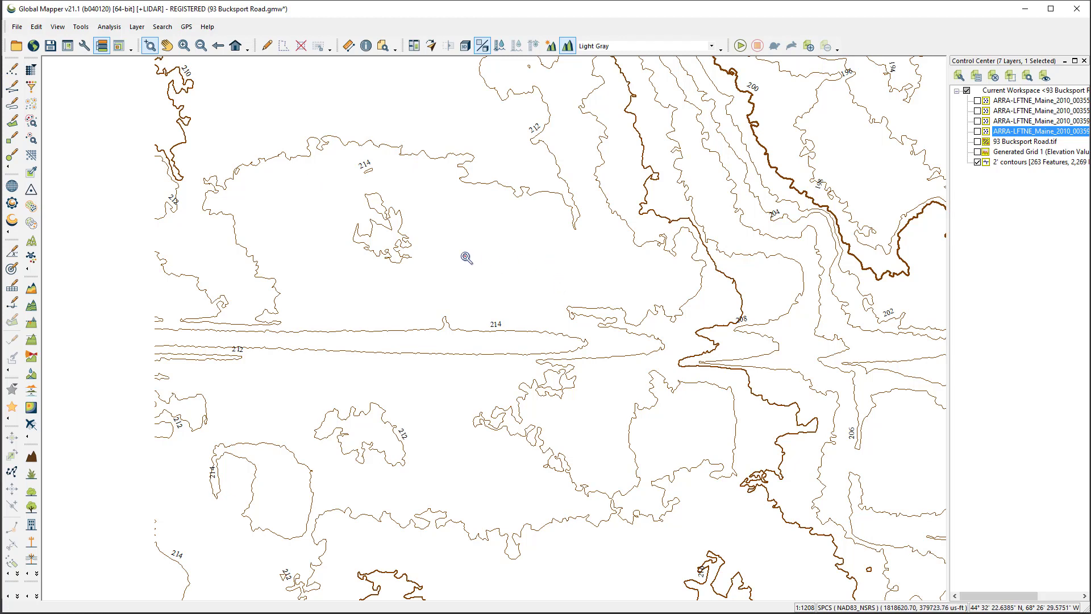
{"action": "left_click", "coordinate": [217, 45]}
{"action": "left_click", "coordinate": [218, 45]}
{"action": "left_click", "coordinate": [218, 46]}
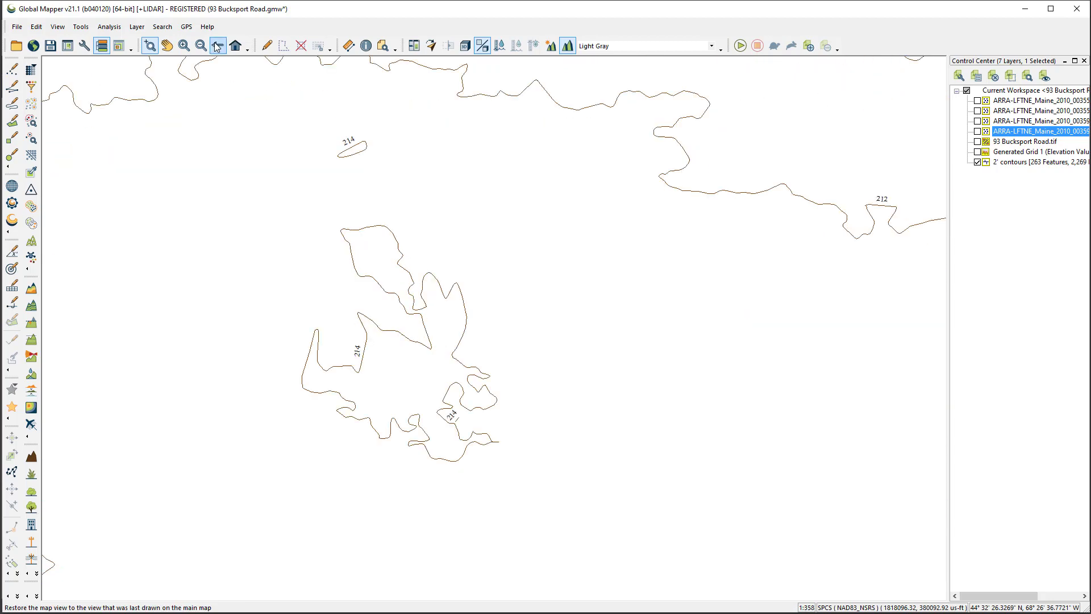
{"action": "left_click", "coordinate": [218, 45]}
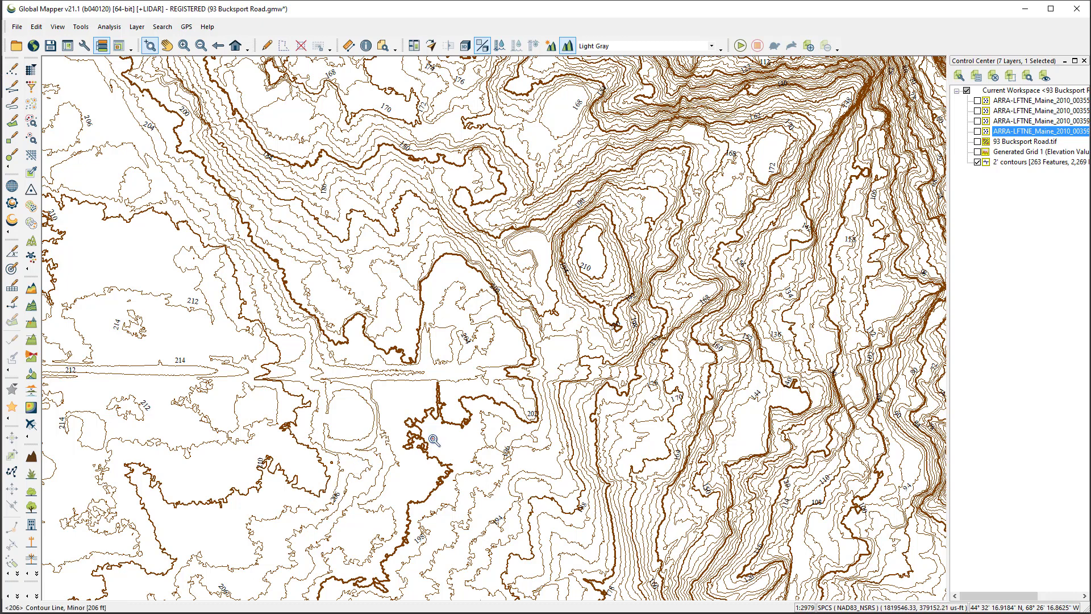
{"action": "scroll", "coordinate": [820, 567], "scroll_direction": "down", "scroll_amount": 3}
{"action": "scroll", "coordinate": [746, 383], "scroll_direction": "up", "scroll_amount": 3}
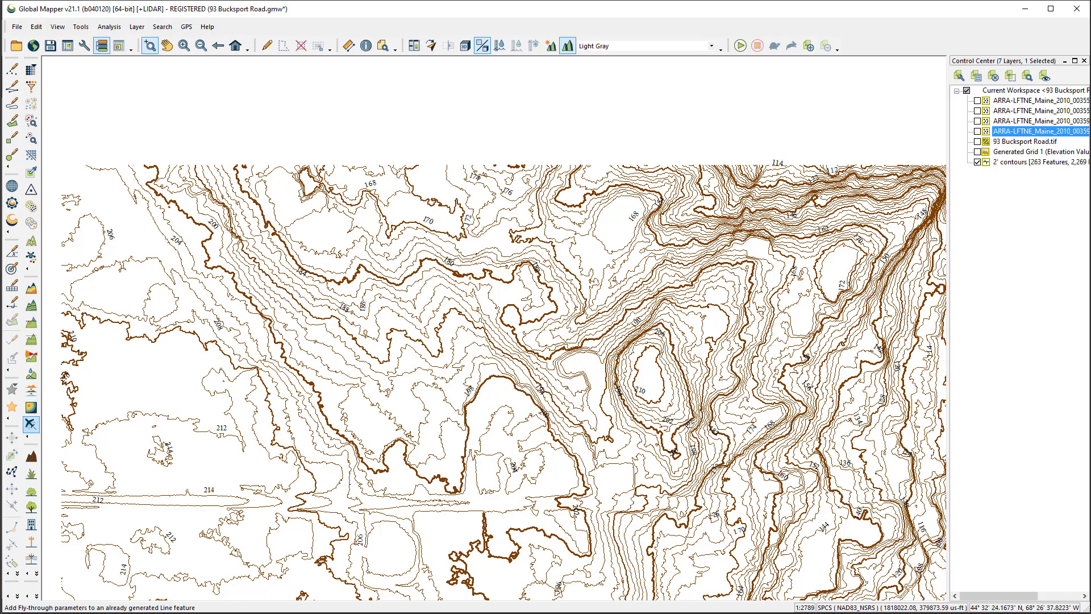
{"action": "left_click", "coordinate": [234, 46]}
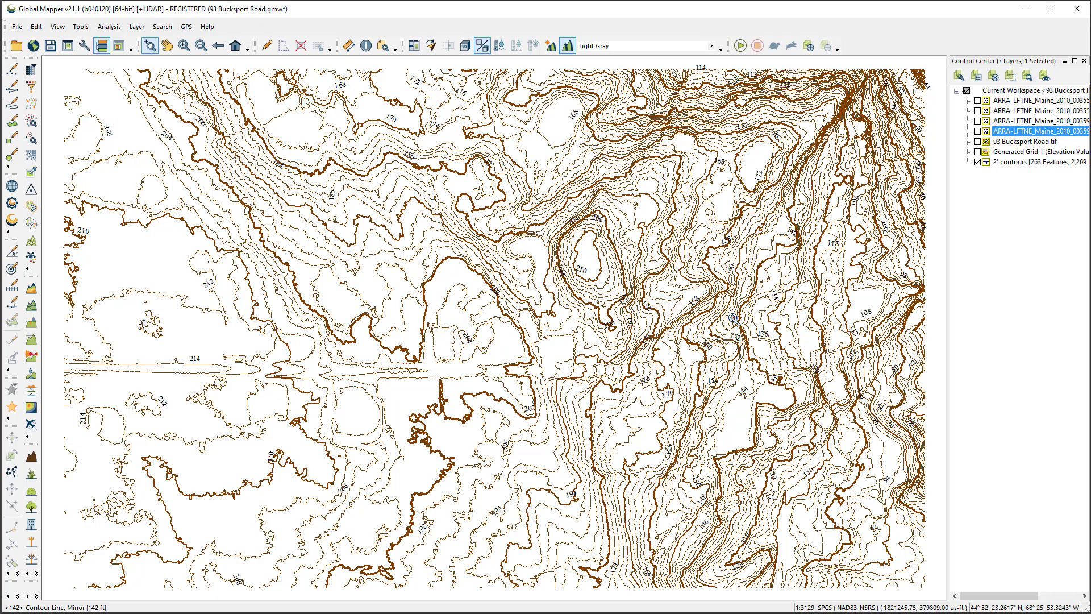
Select all features in the 2' contours layer and inspect the density of their vertices
{"action": "left_click", "coordinate": [1011, 164]}
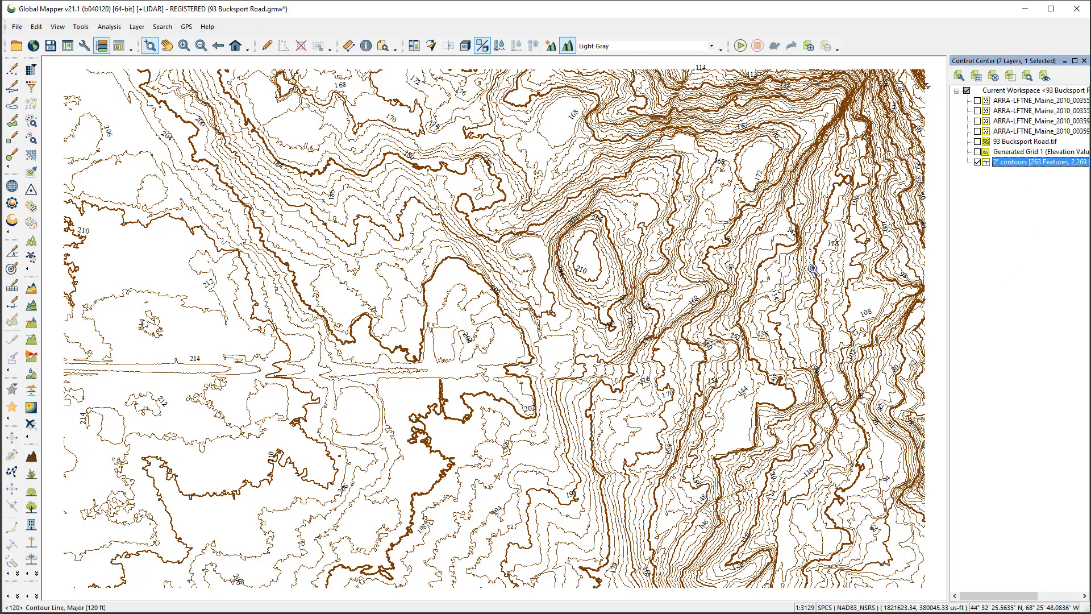
{"action": "right_click", "coordinate": [1009, 165]}
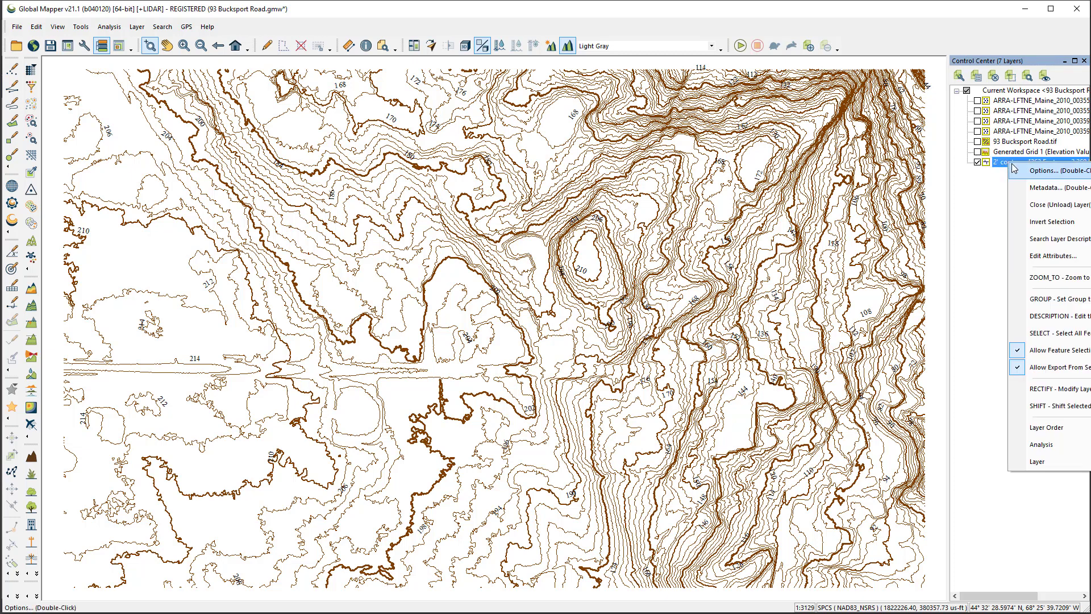
{"action": "left_click", "coordinate": [1051, 333]}
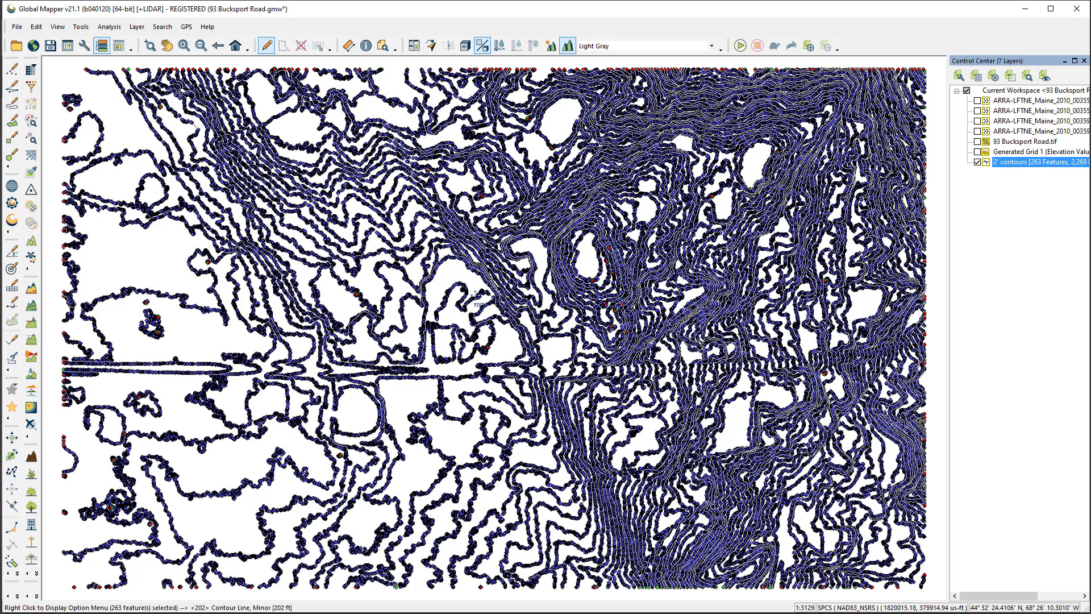
{"action": "scroll", "coordinate": [483, 285], "scroll_direction": "up", "scroll_amount": 2}
{"action": "scroll", "coordinate": [483, 286], "scroll_direction": "up", "scroll_amount": 3}
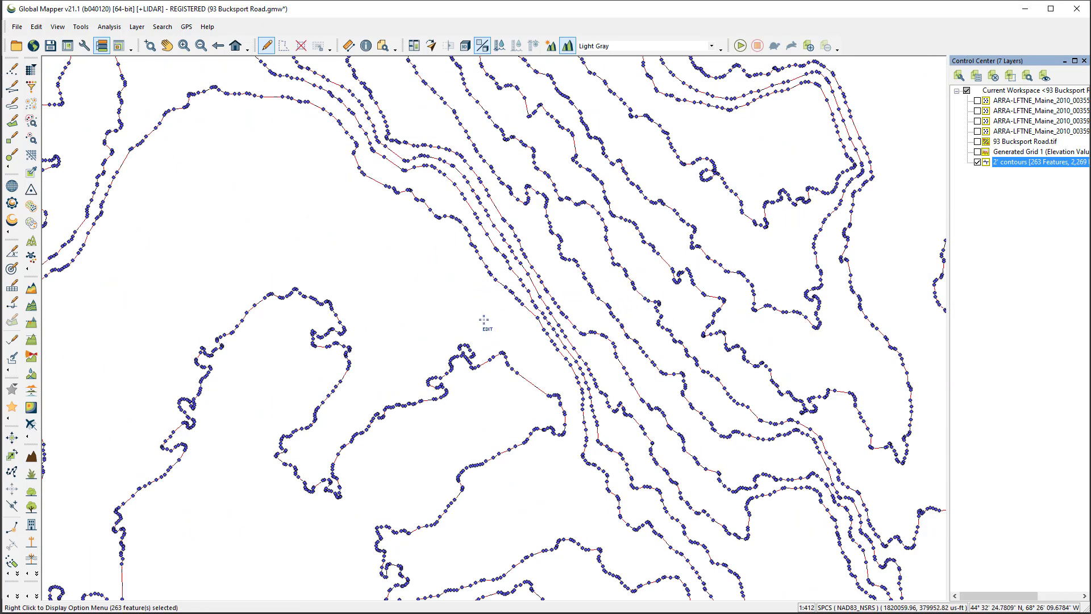
{"action": "scroll", "coordinate": [373, 407], "scroll_direction": "up", "scroll_amount": 1}
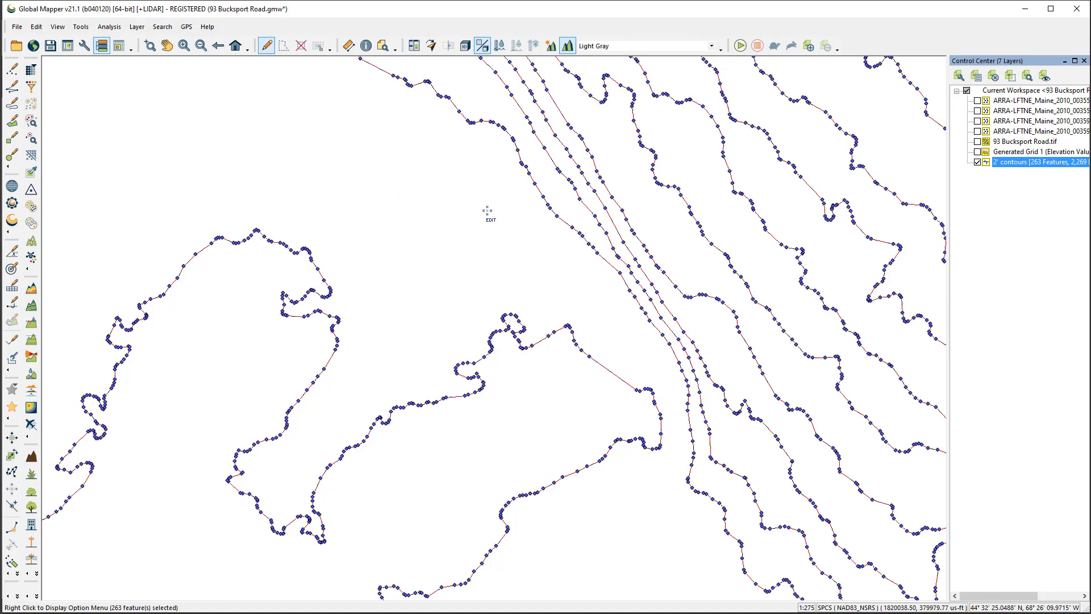
Simplify the vertices of the selected contour lines with a horizontal threshold of 10 meters
{"action": "right_click", "coordinate": [419, 195]}
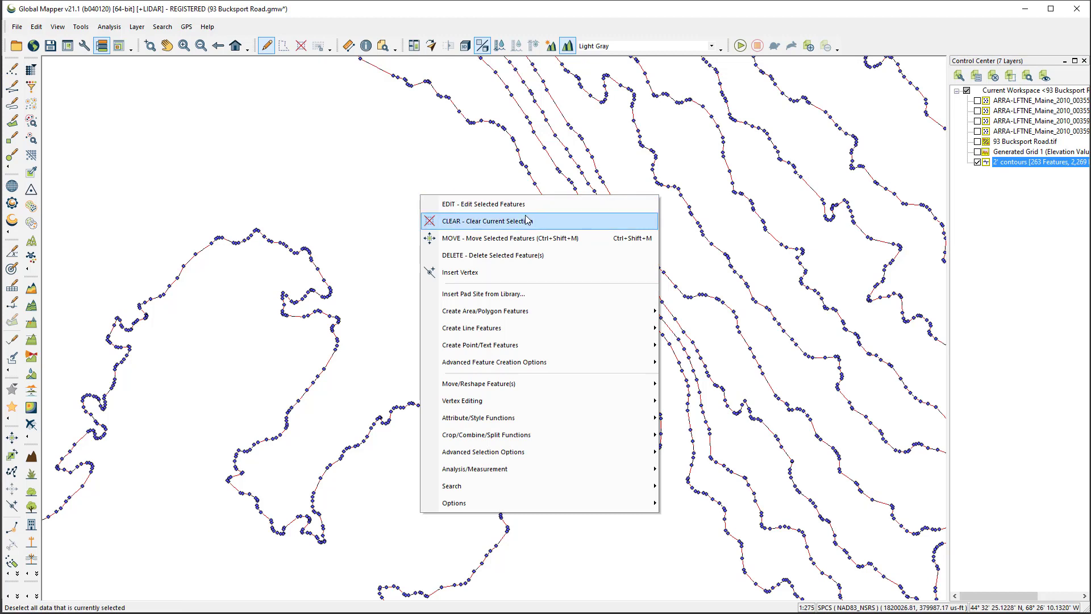
{"action": "mouse_move", "coordinate": [553, 419]}
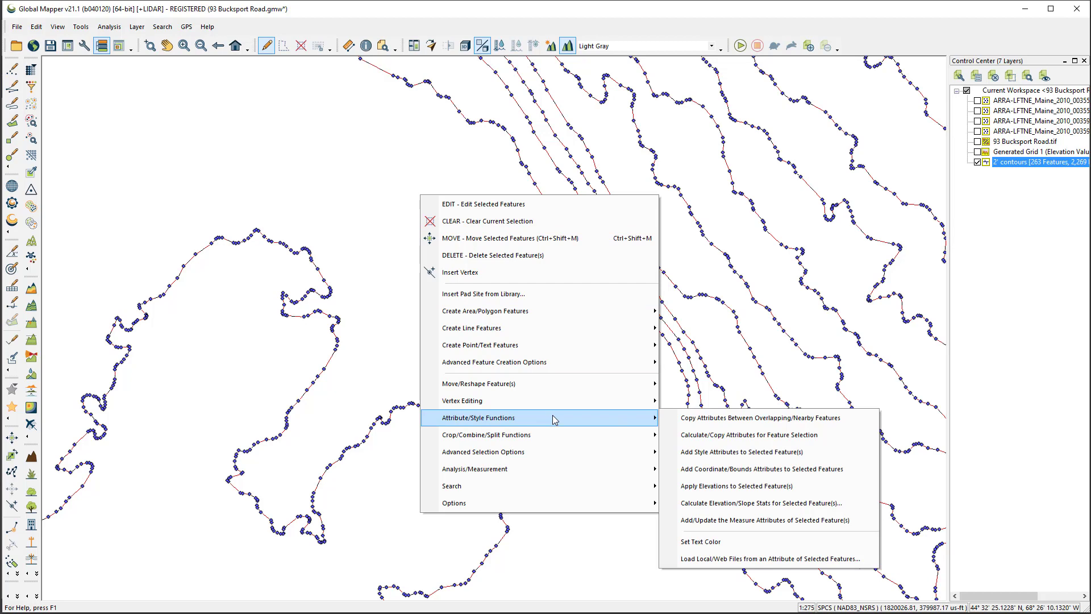
{"action": "mouse_move", "coordinate": [498, 388]}
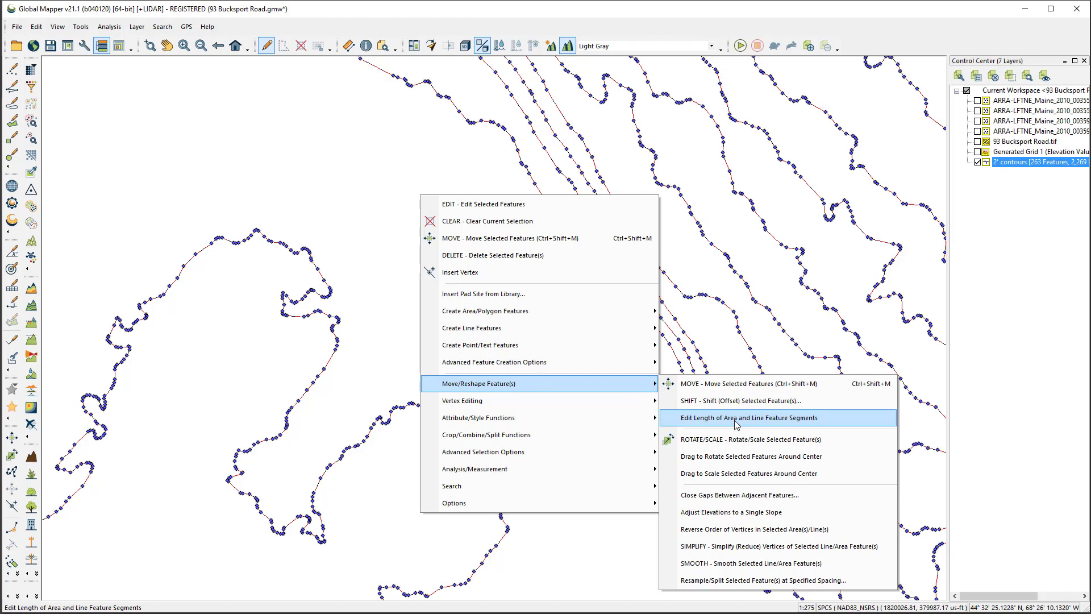
{"action": "left_click", "coordinate": [784, 547]}
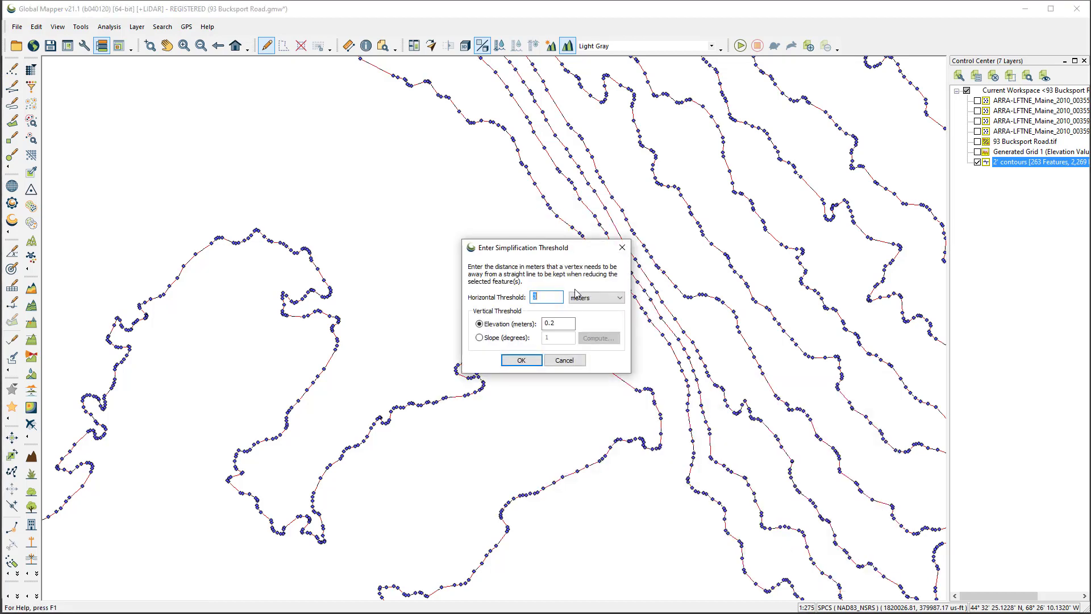
{"action": "left_click_drag", "start_coordinate": [516, 251], "coordinate": [613, 302]}
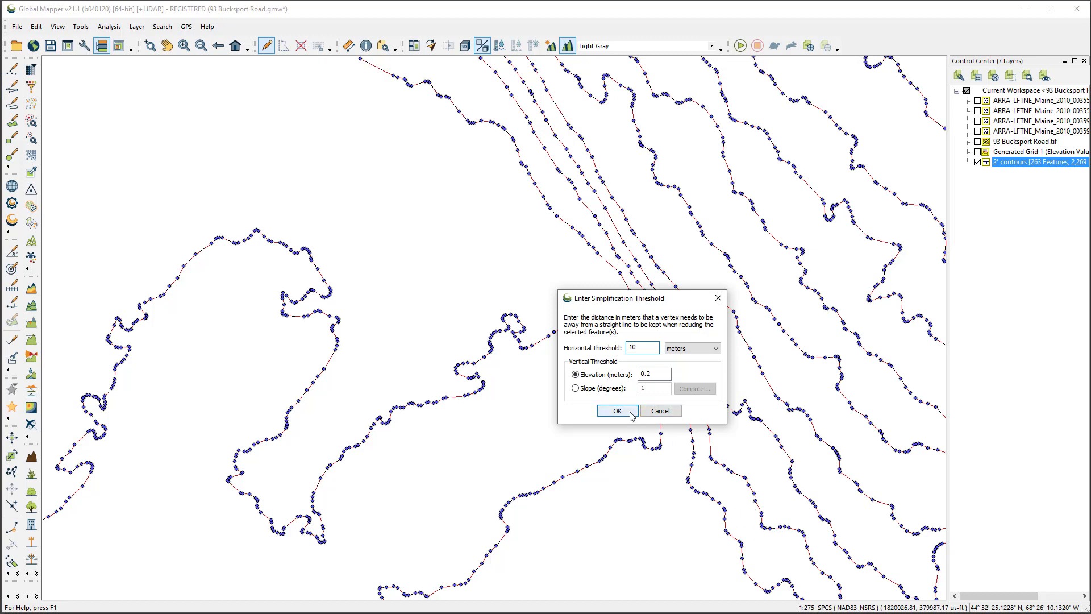
{"action": "left_click", "coordinate": [617, 411]}
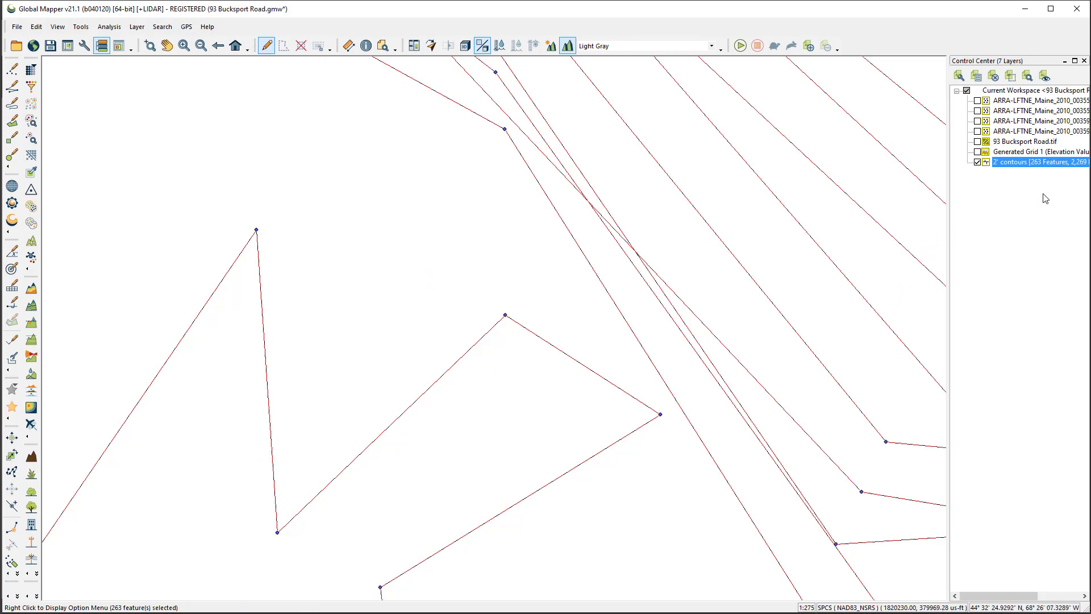
Close the simplified 2' contours layer and accept saving the workspace changes
{"action": "left_click", "coordinate": [1002, 164]}
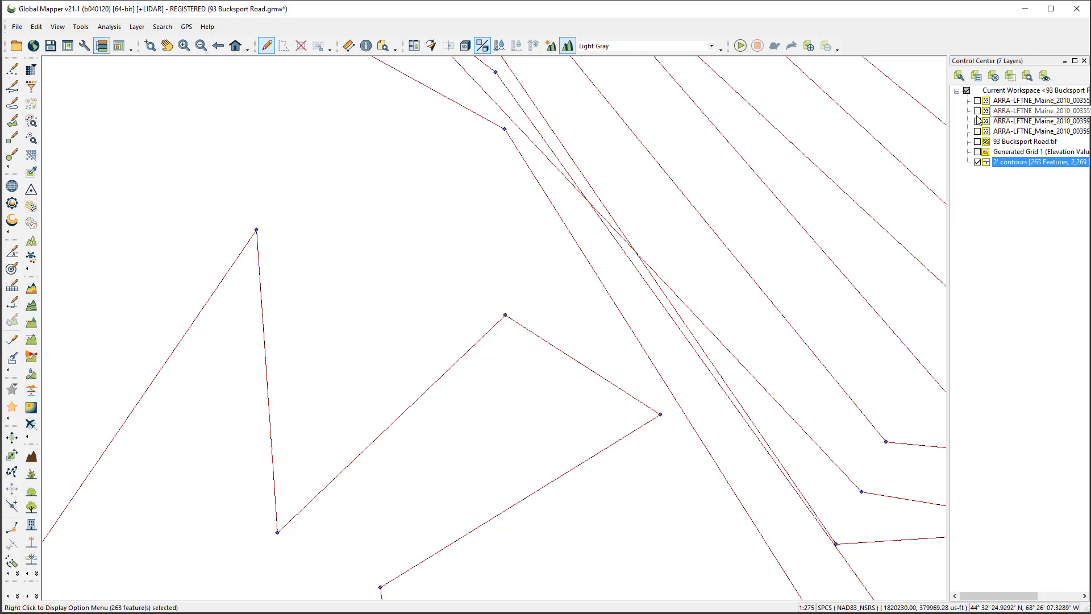
{"action": "left_click", "coordinate": [993, 78]}
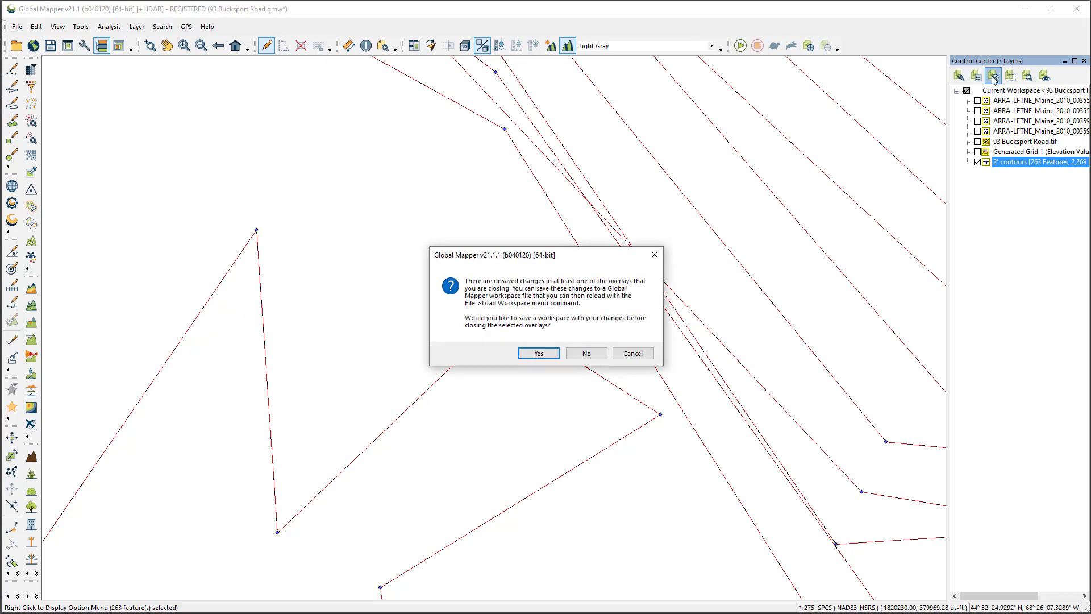
{"action": "left_click", "coordinate": [537, 353]}
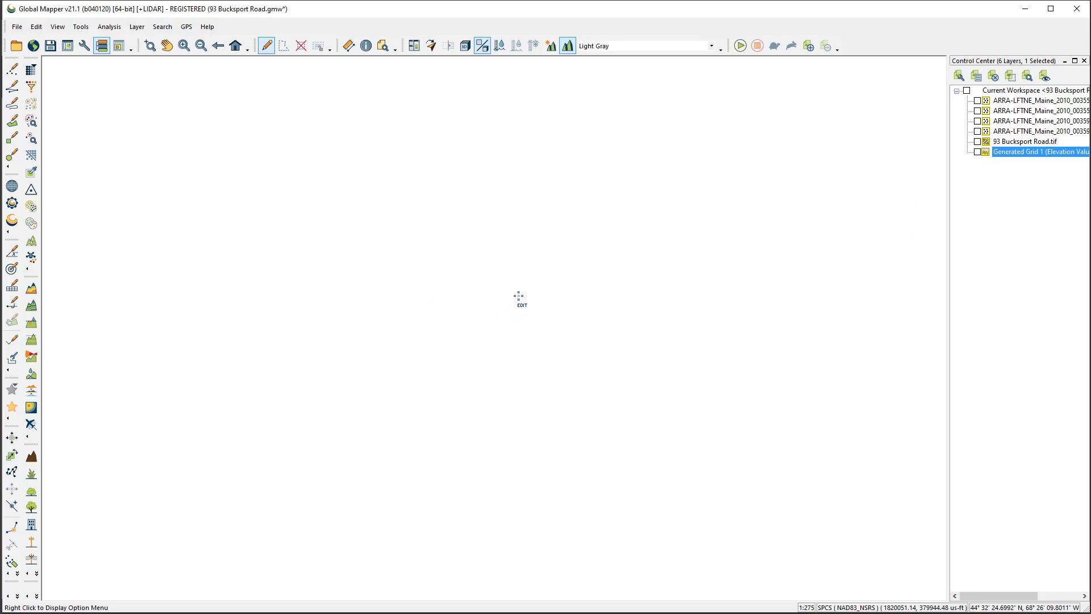
Show the elevation grid again and start new contours that discard closed contour lines shorter than 250 meters
{"action": "left_click", "coordinate": [977, 152]}
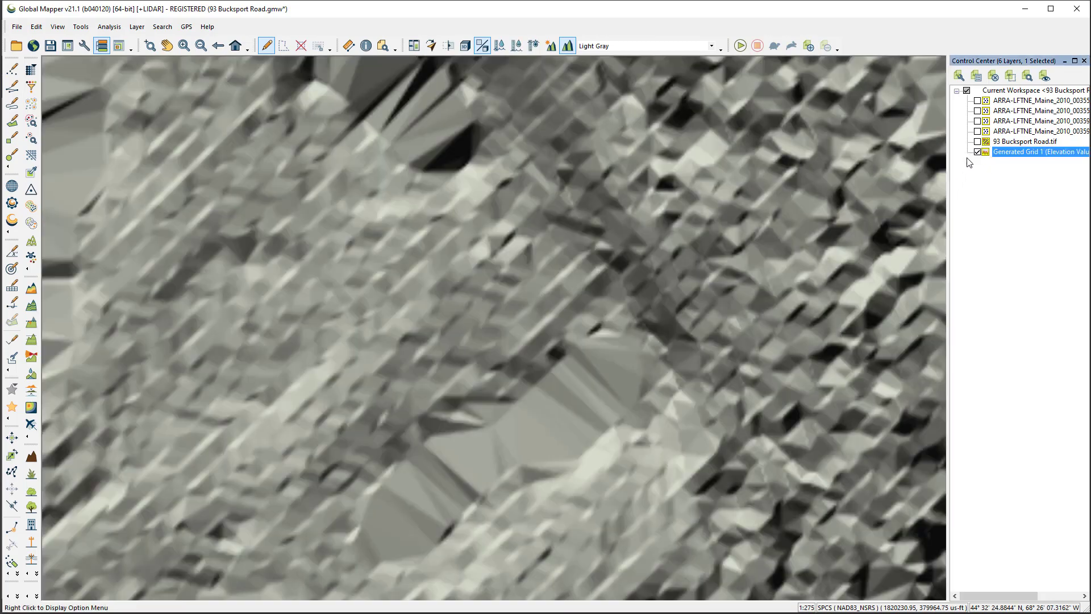
{"action": "key", "text": "Home"}
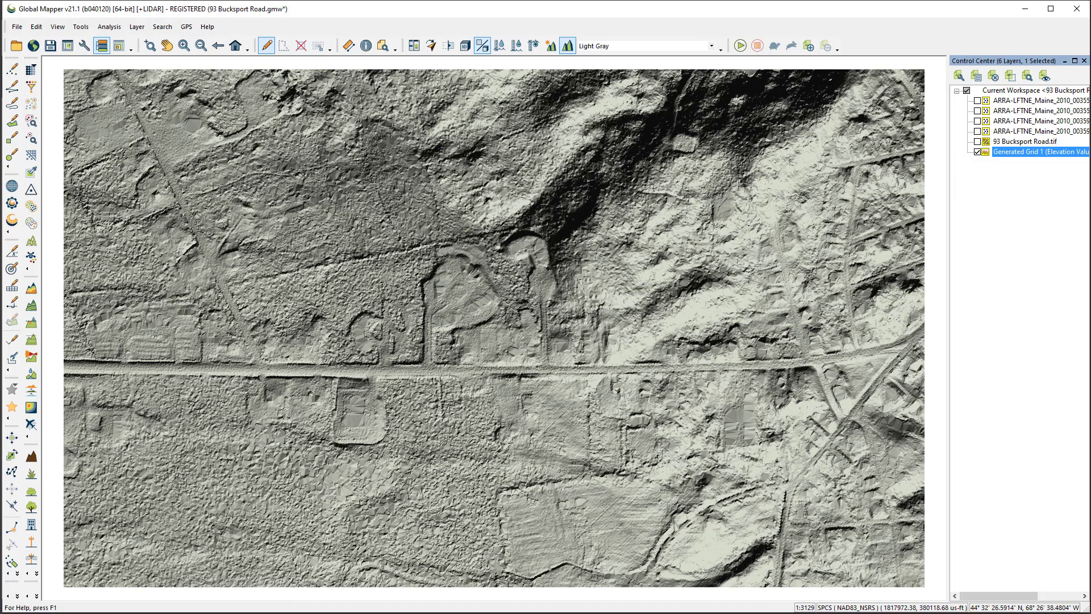
{"action": "left_click", "coordinate": [32, 306]}
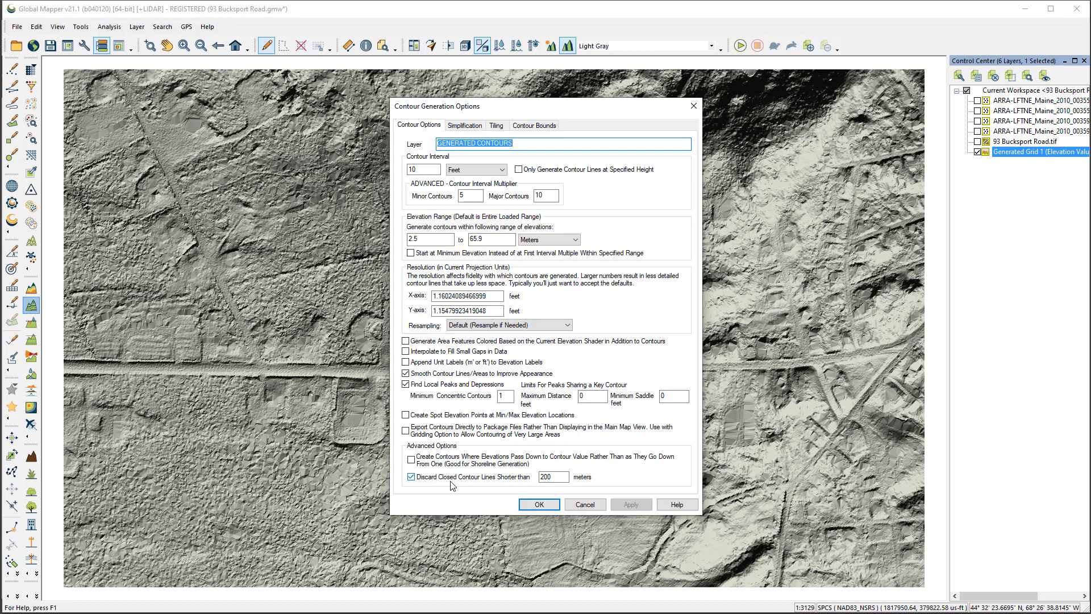
{"action": "left_click", "coordinate": [547, 475]}
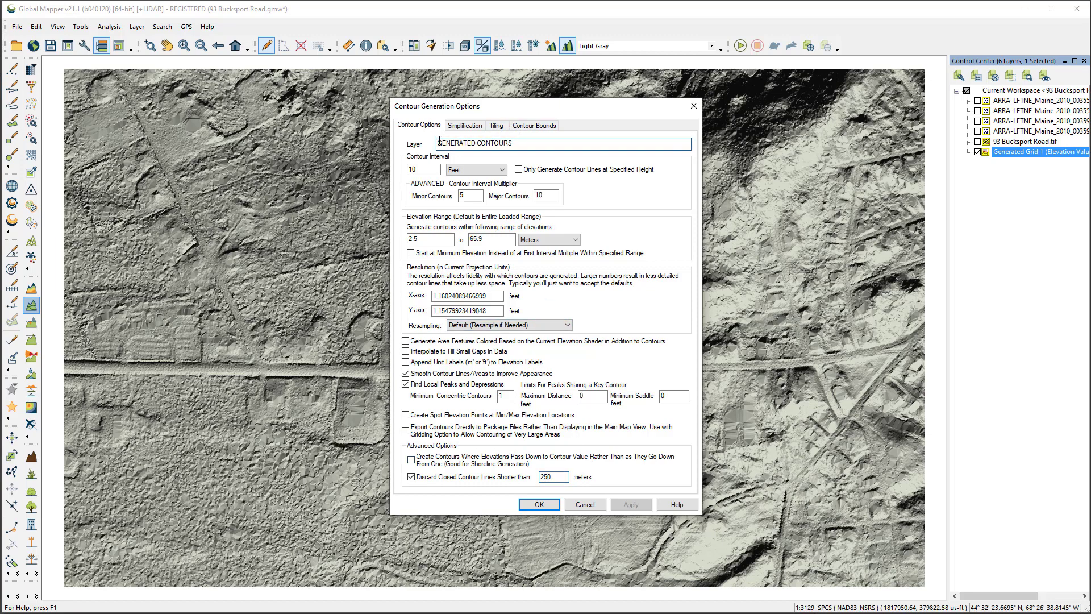
Name the layer 2' CONTOURS, set the contour interval to 2 feet, and generate the contours
{"action": "key", "text": "Home"}
{"action": "type", "text": "2'"}
{"action": "key", "text": "shift+Right"}
{"action": "key", "text": "shift+Right"}
{"action": "key", "text": "shift+Right"}
{"action": "key", "text": "shift+Right"}
{"action": "key", "text": "shift+Right"}
{"action": "key", "text": "shift+Right"}
{"action": "key", "text": "shift+Right"}
{"action": "key", "text": "Delete"}
{"action": "double_click", "coordinate": [424, 168]}
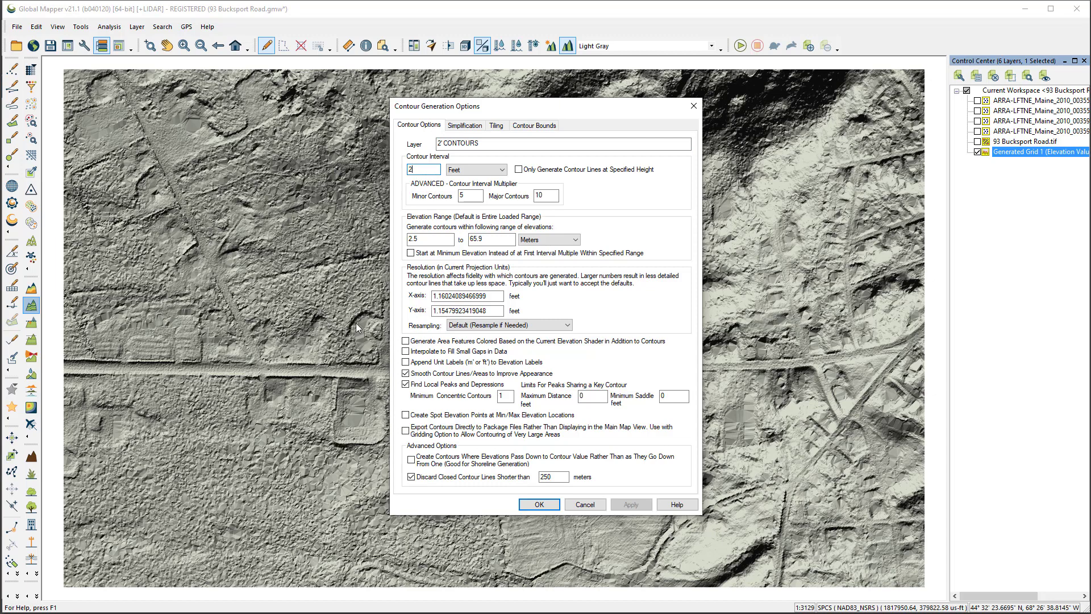
{"action": "left_click", "coordinate": [539, 505]}
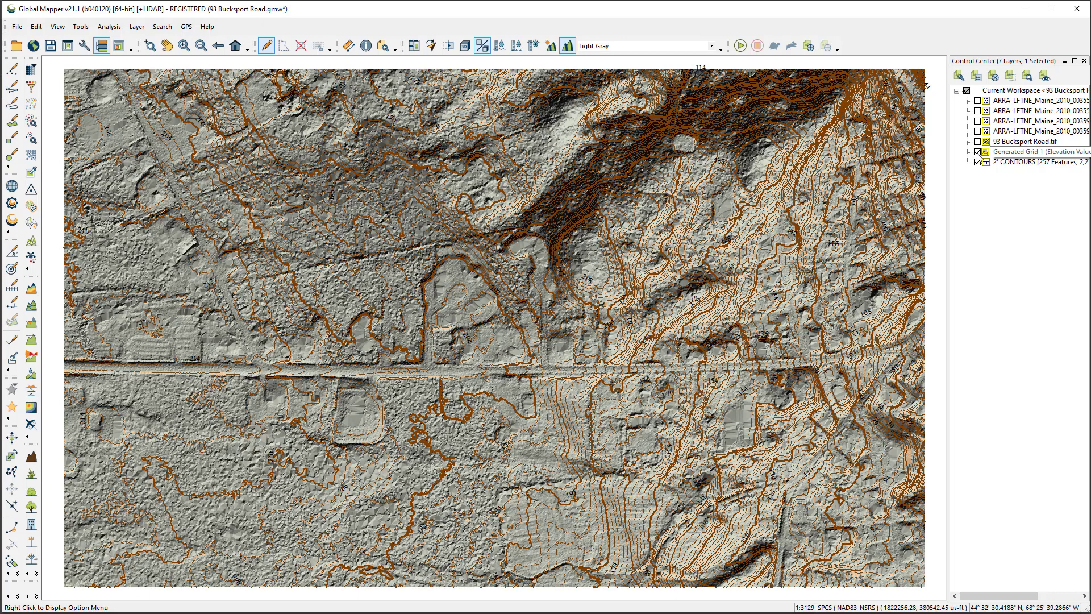
Hide the generated elevation grid and select all features of the 2' CONTOURS layer
{"action": "left_click", "coordinate": [976, 153]}
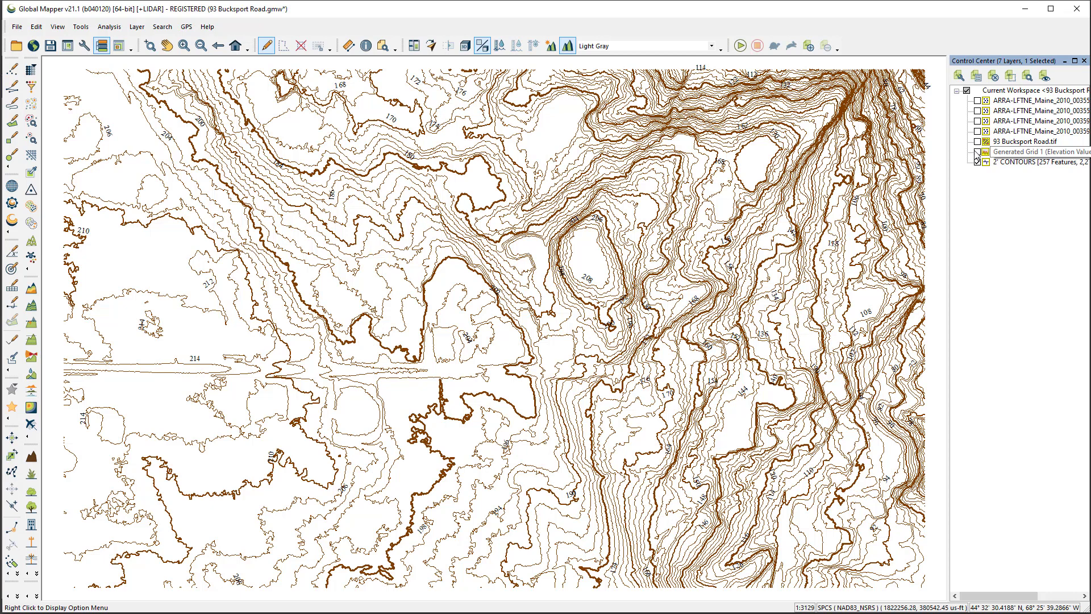
{"action": "left_click", "coordinate": [1002, 164]}
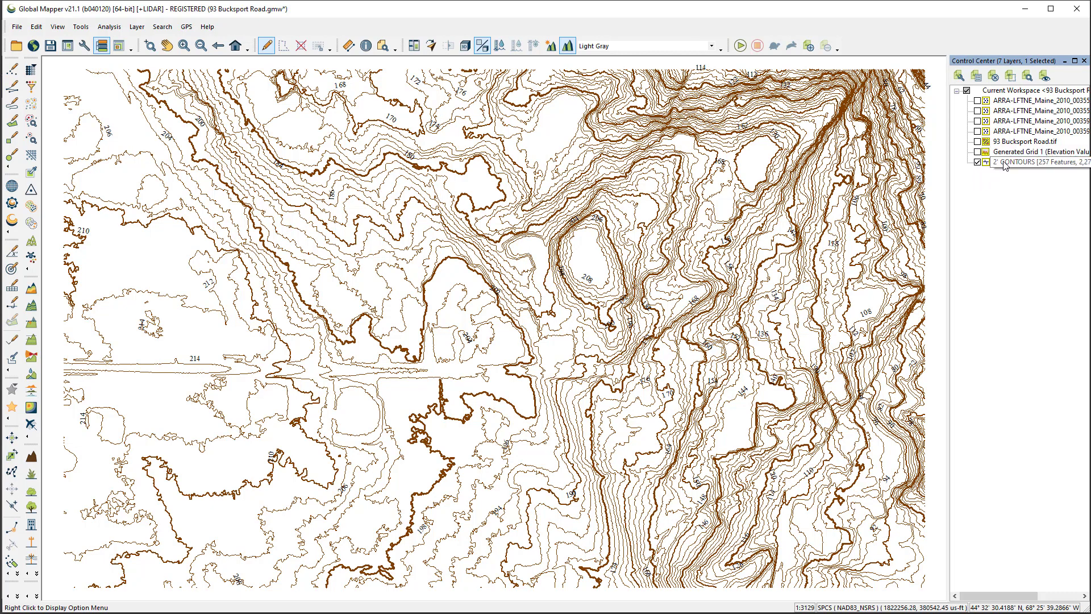
{"action": "right_click", "coordinate": [1009, 165]}
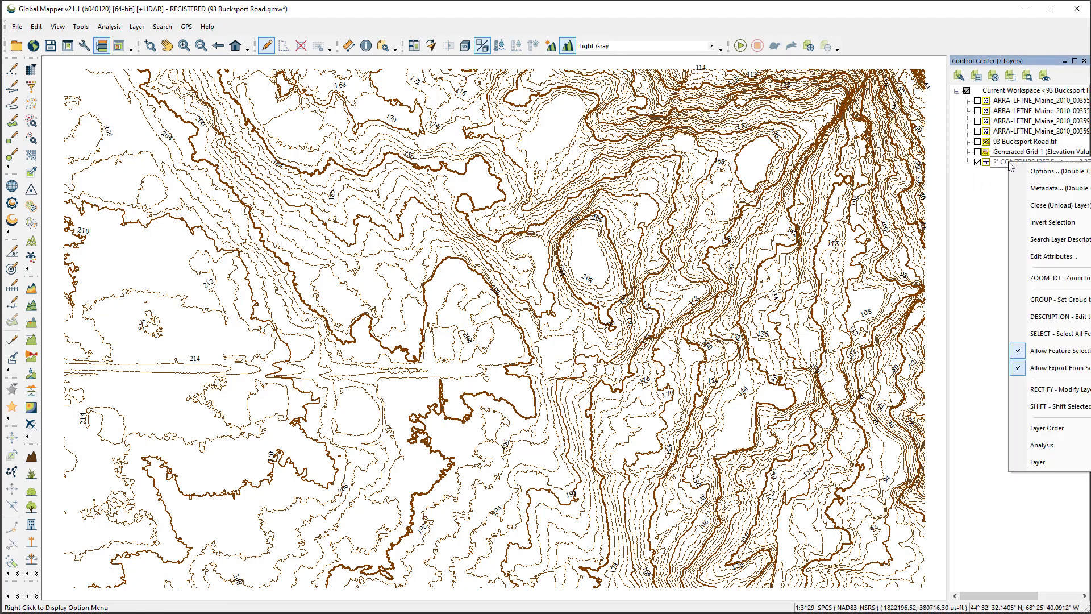
{"action": "left_click", "coordinate": [1065, 335]}
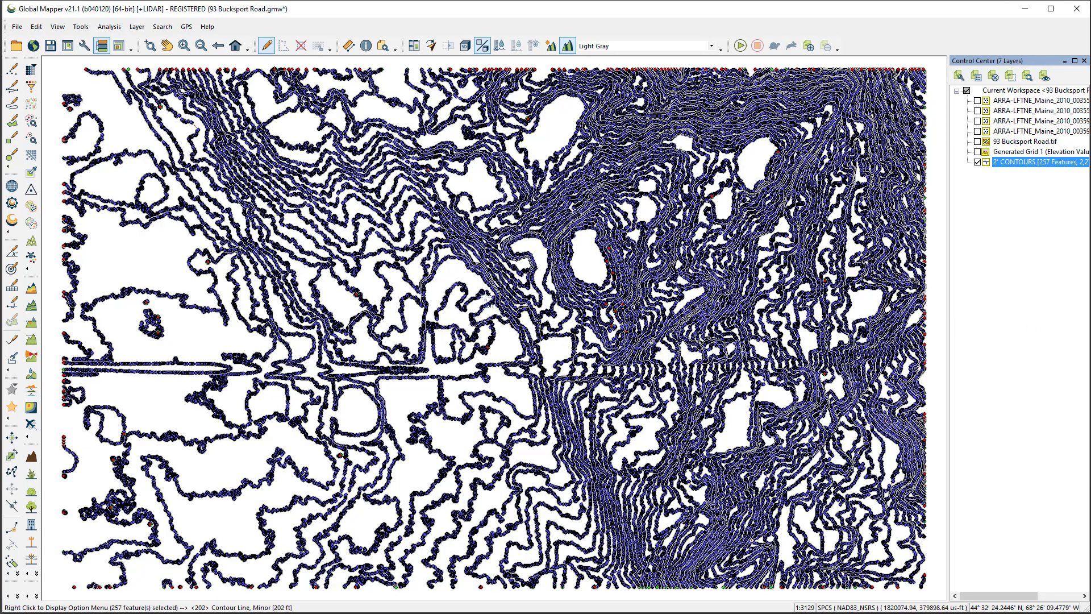
Simplify the vertices of the selected contour lines with a horizontal threshold of 3 feet and an elevation threshold of 0.2 meters
{"action": "right_click", "coordinate": [485, 292]}
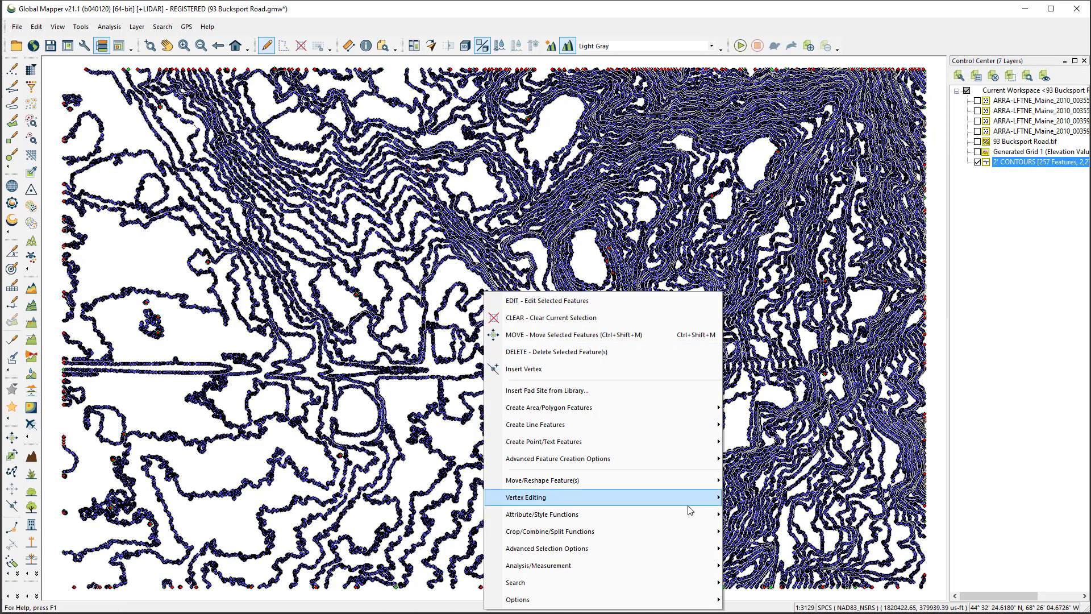
{"action": "mouse_move", "coordinate": [686, 480]}
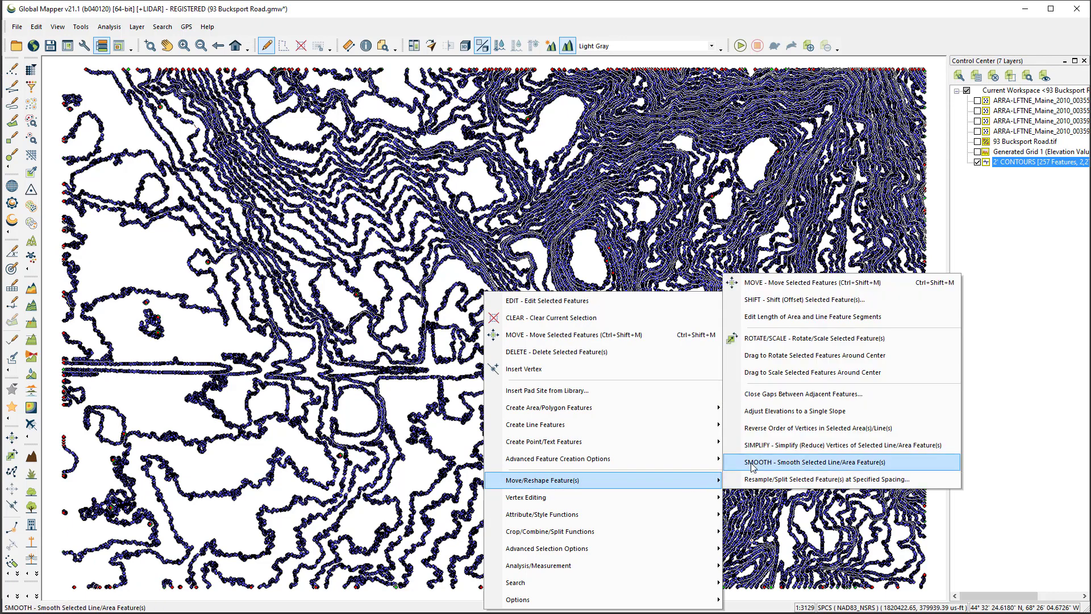
{"action": "left_click", "coordinate": [774, 447]}
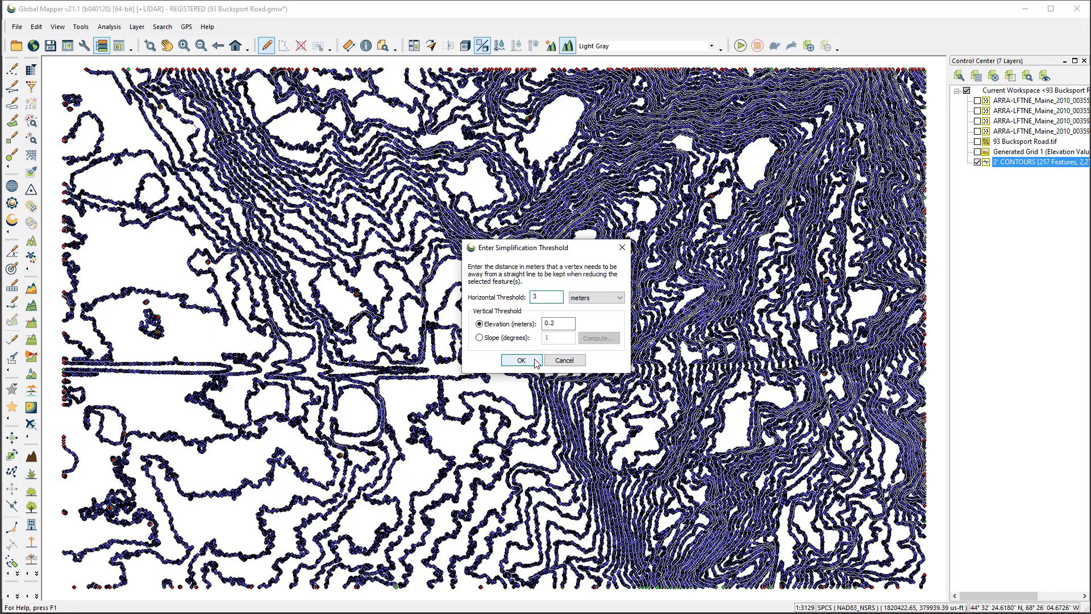
{"action": "left_click", "coordinate": [588, 299]}
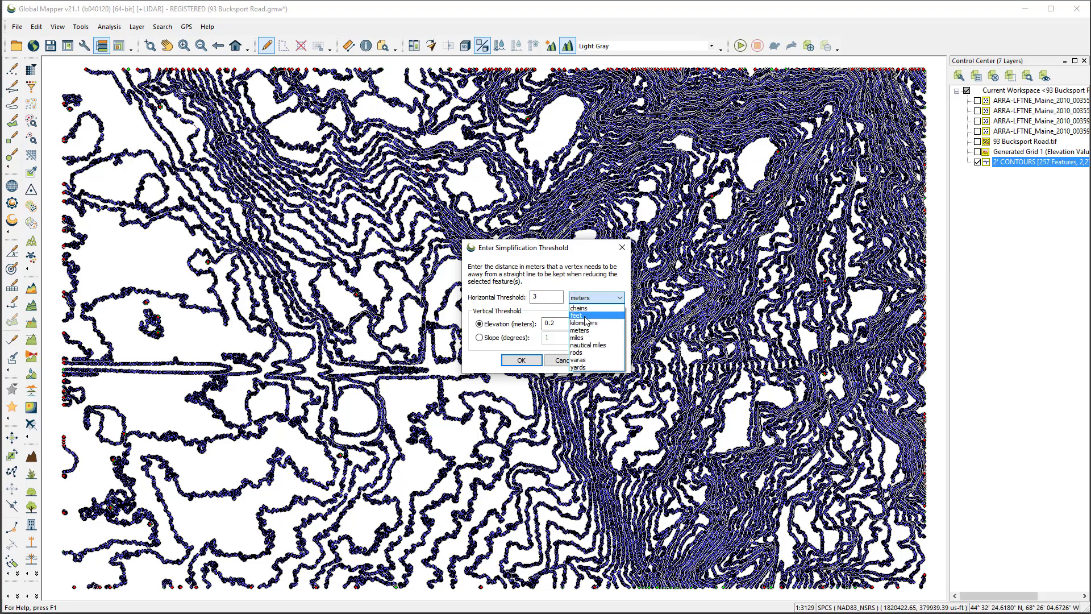
{"action": "left_click", "coordinate": [586, 314]}
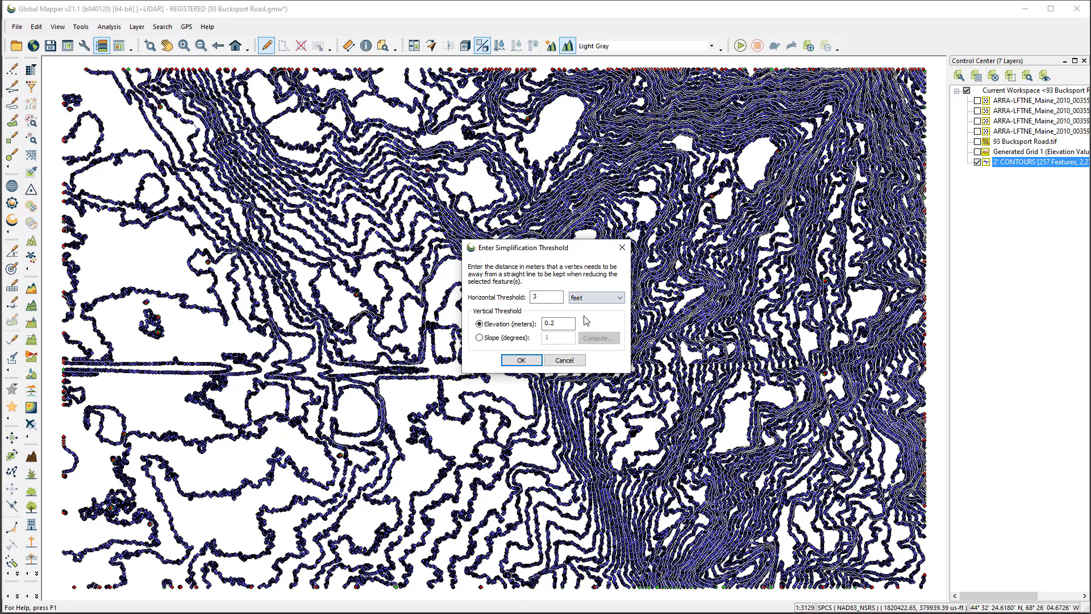
{"action": "left_click", "coordinate": [522, 362]}
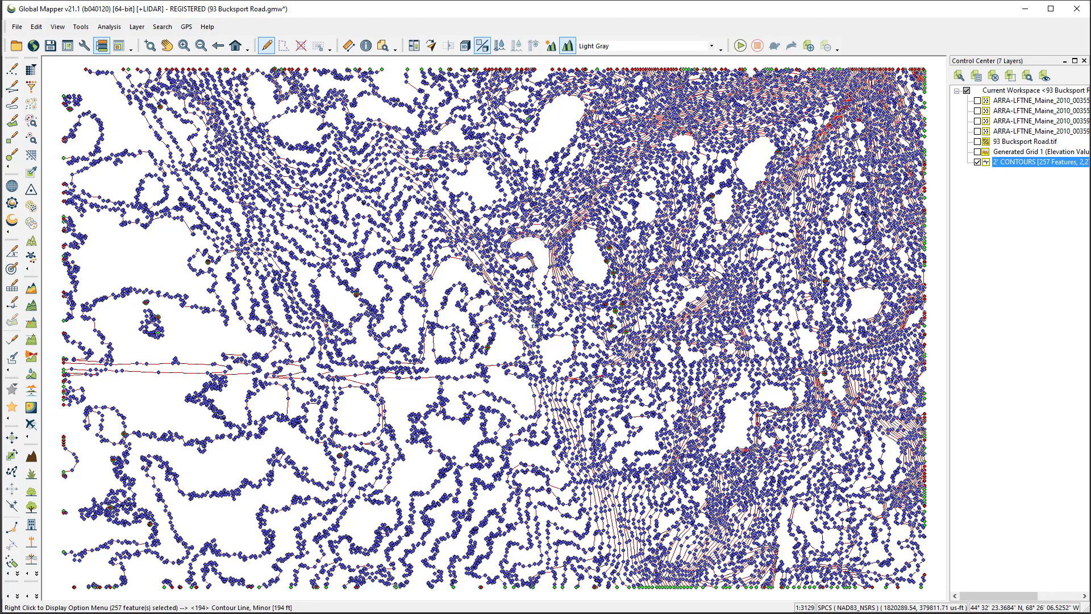
Smooth the selected contour lines and clear the selection
{"action": "scroll", "coordinate": [510, 283], "scroll_direction": "up", "scroll_amount": 3}
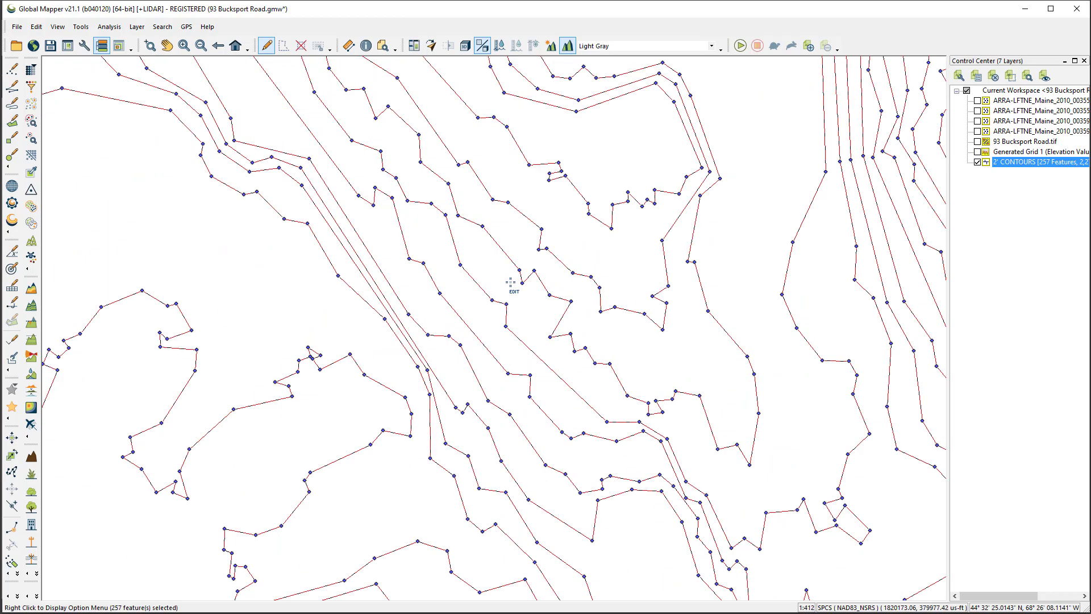
{"action": "right_click", "coordinate": [510, 282]}
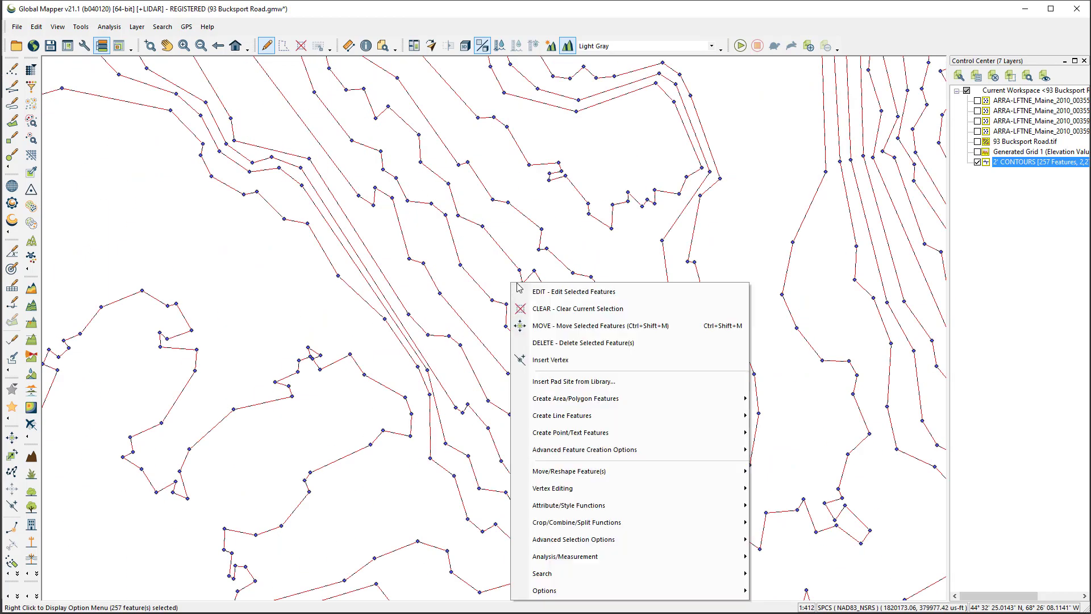
{"action": "mouse_move", "coordinate": [680, 473]}
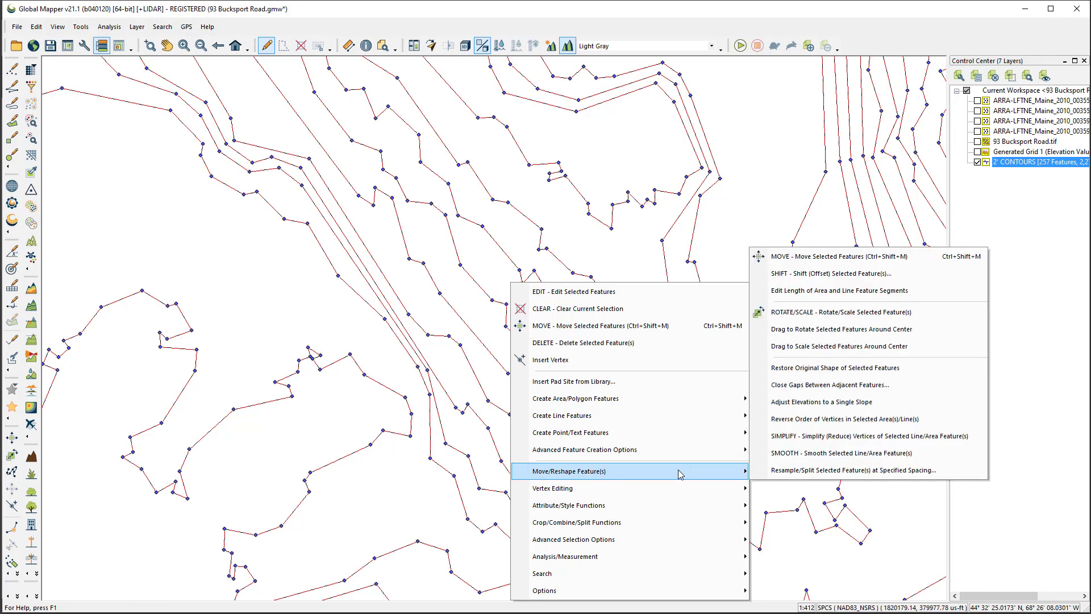
{"action": "left_click", "coordinate": [813, 455]}
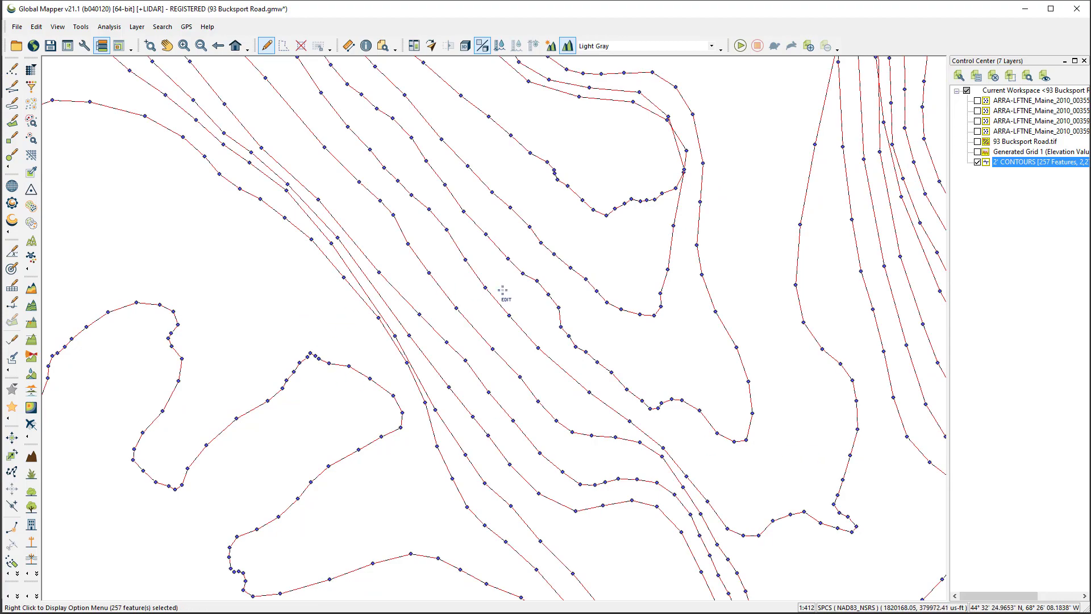
{"action": "scroll", "coordinate": [502, 291], "scroll_direction": "down", "scroll_amount": 5}
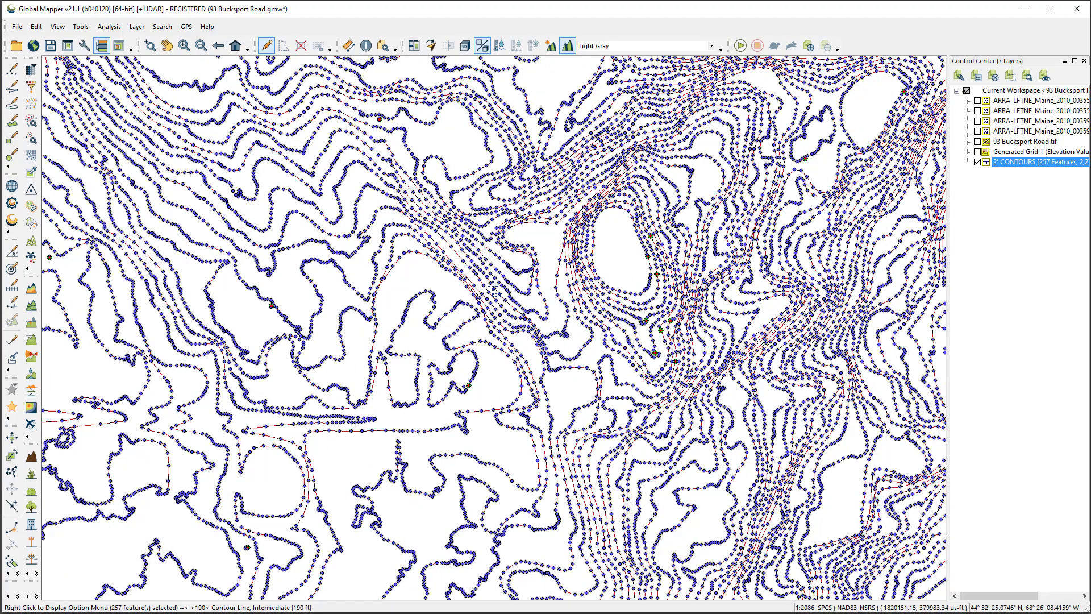
{"action": "left_click", "coordinate": [409, 277]}
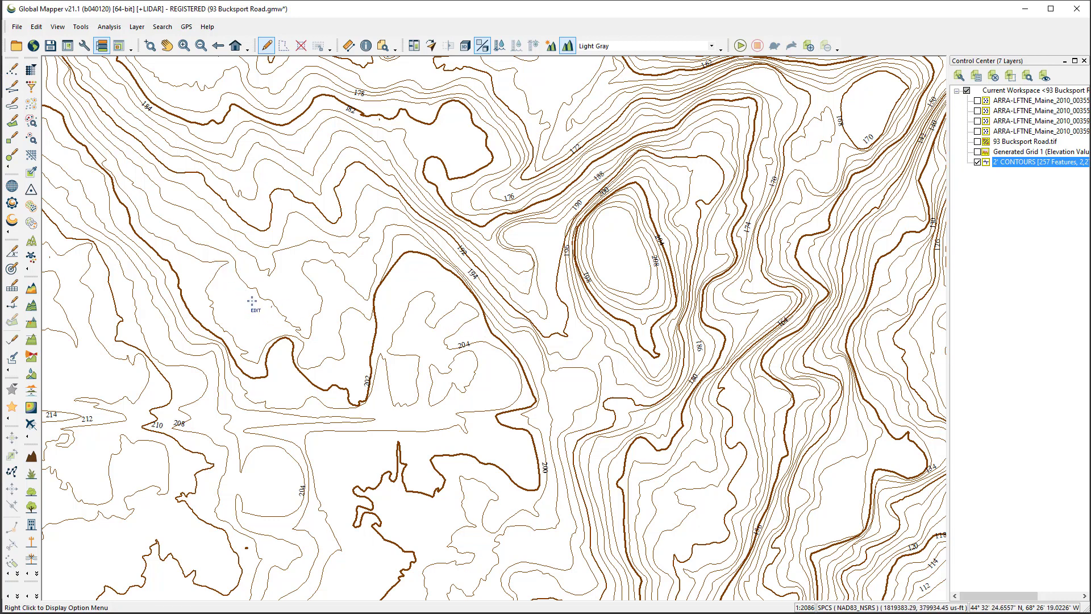
Delete the tiny stray 196 ft contour fragment beside the longer 196 ft contour line
{"action": "scroll", "coordinate": [252, 304], "scroll_direction": "up", "scroll_amount": 3}
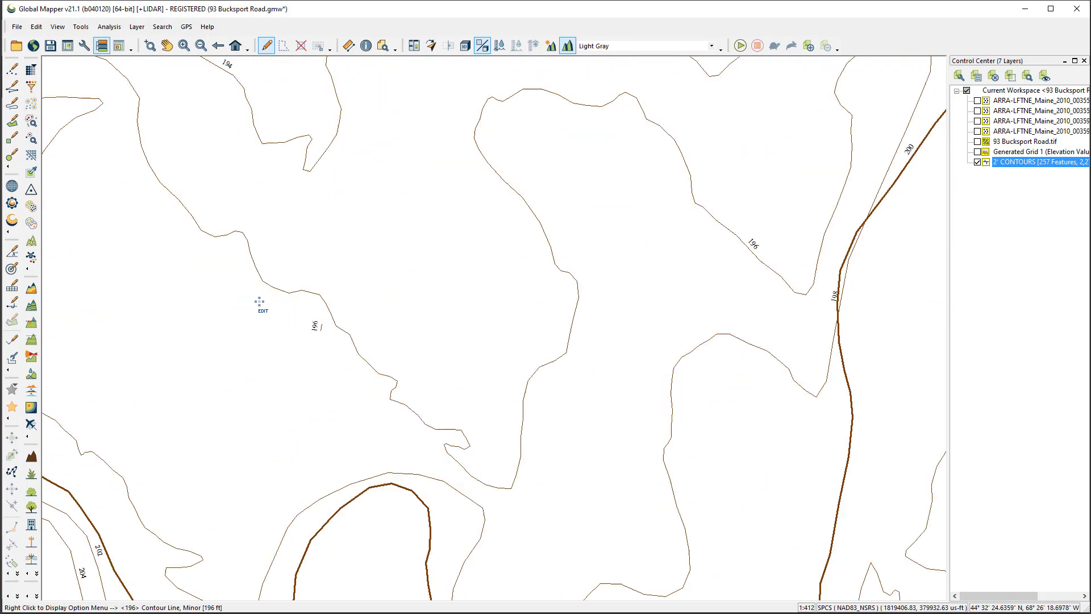
{"action": "scroll", "coordinate": [259, 303], "scroll_direction": "up", "scroll_amount": 2}
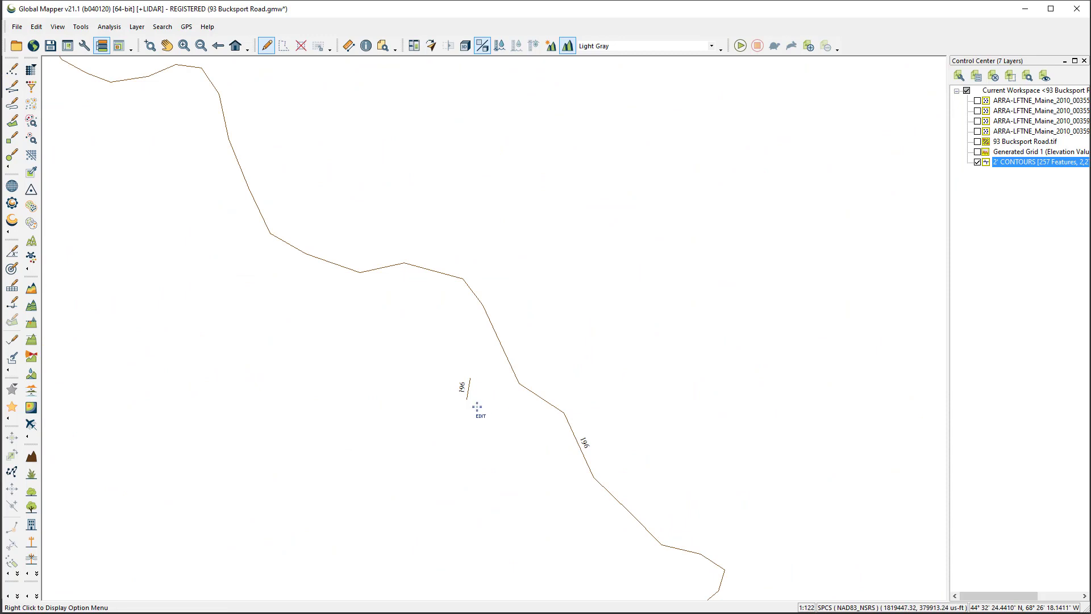
{"action": "left_click_drag", "start_coordinate": [472, 402], "coordinate": [432, 352]}
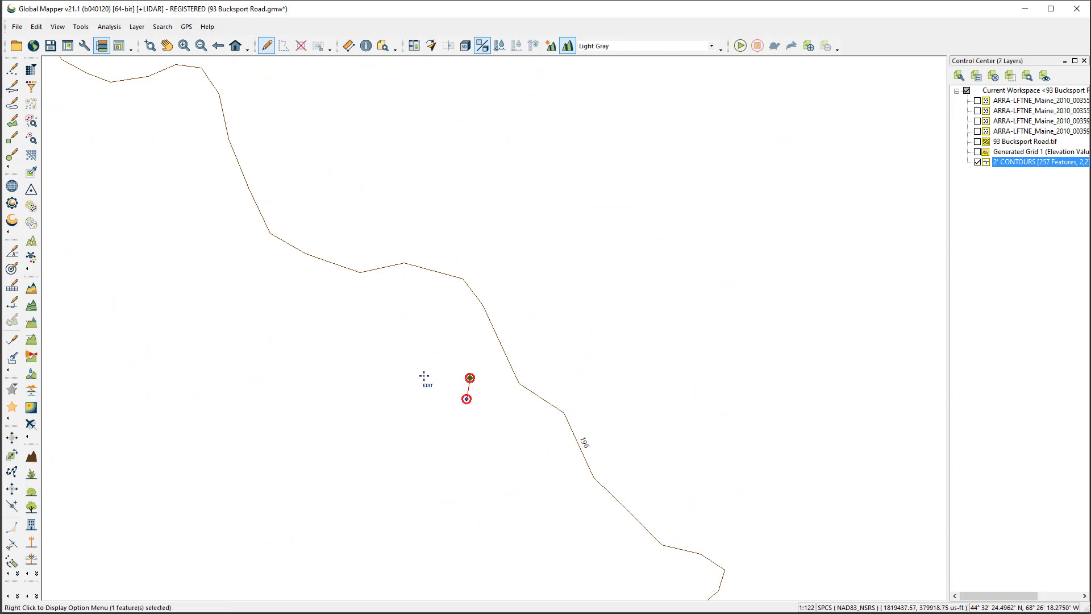
{"action": "key", "text": "Delete"}
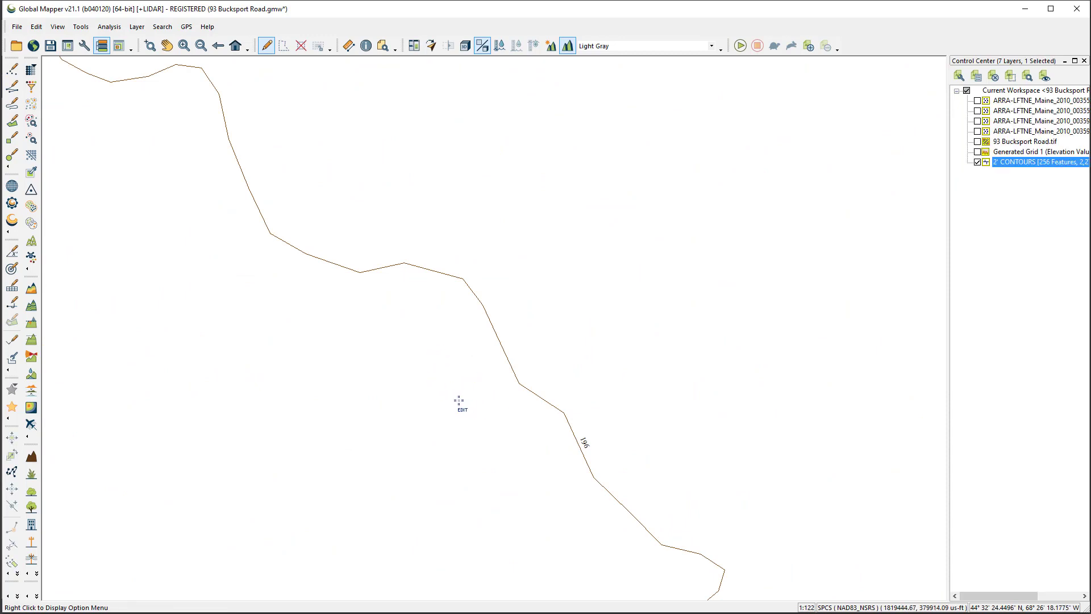
Look up the feature information of the tiny closed 182 ft contour just below the 180 ft major contour
{"action": "scroll", "coordinate": [456, 399], "scroll_direction": "down", "scroll_amount": 3}
{"action": "scroll", "coordinate": [456, 399], "scroll_direction": "down", "scroll_amount": 2}
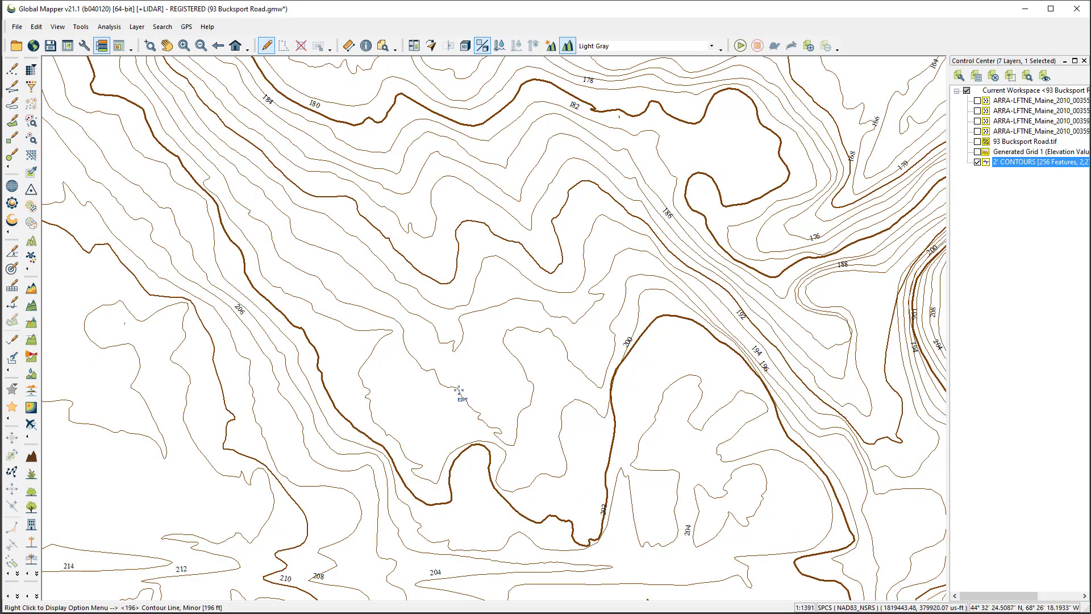
{"action": "scroll", "coordinate": [621, 107], "scroll_direction": "up", "scroll_amount": 4}
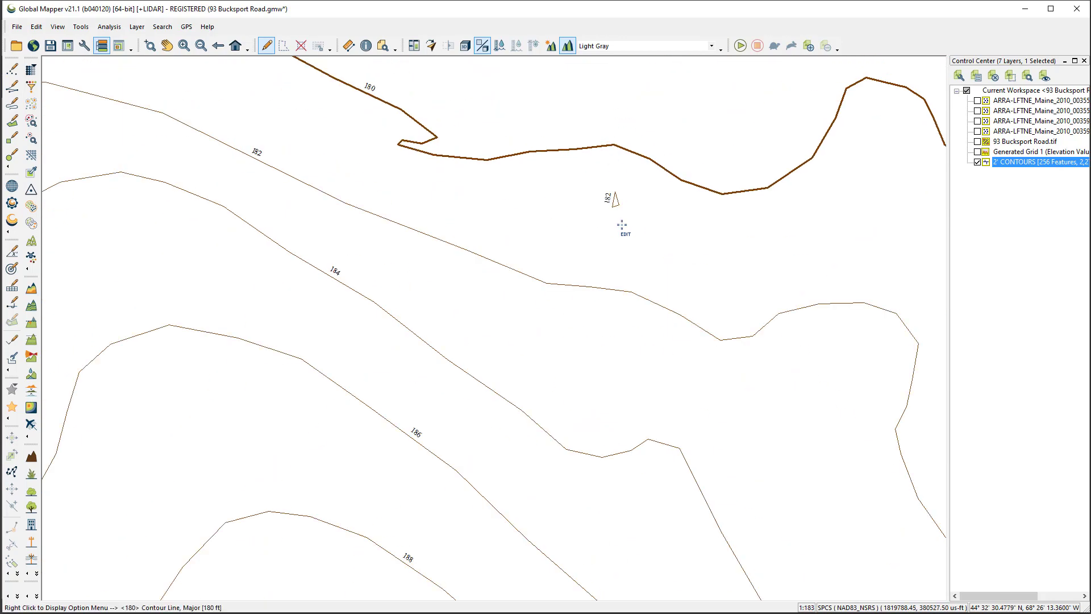
{"action": "left_click_drag", "start_coordinate": [632, 221], "coordinate": [593, 186]}
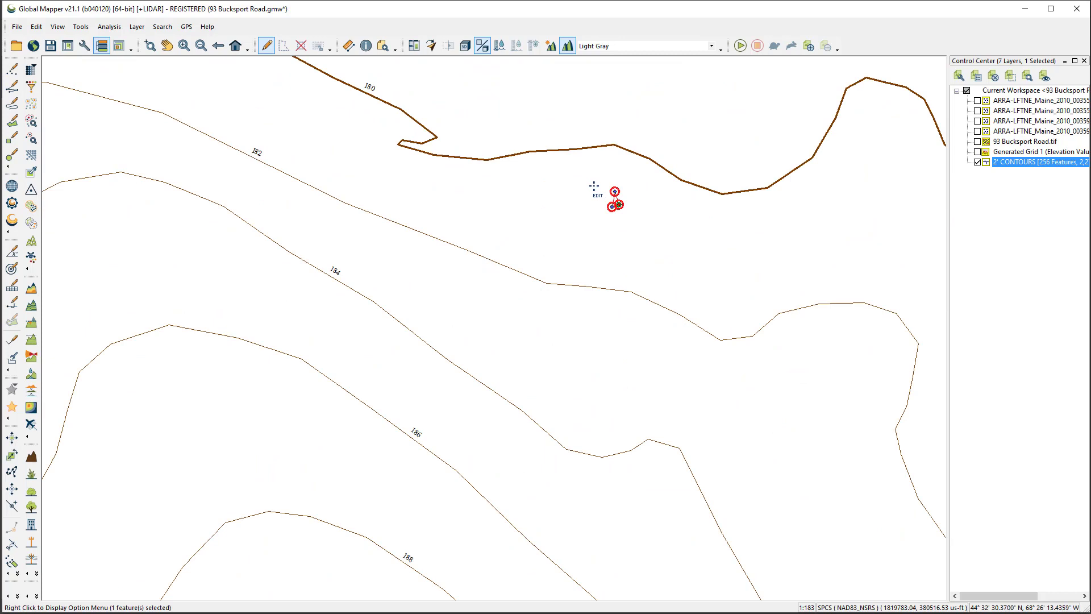
{"action": "left_click", "coordinate": [594, 188]}
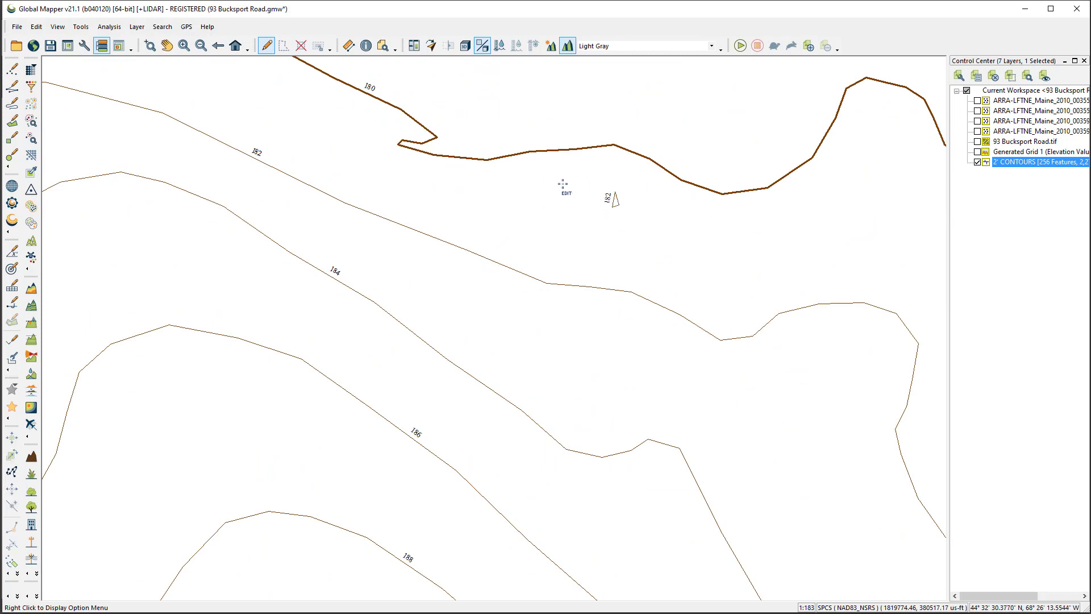
{"action": "key", "text": "alt+p"}
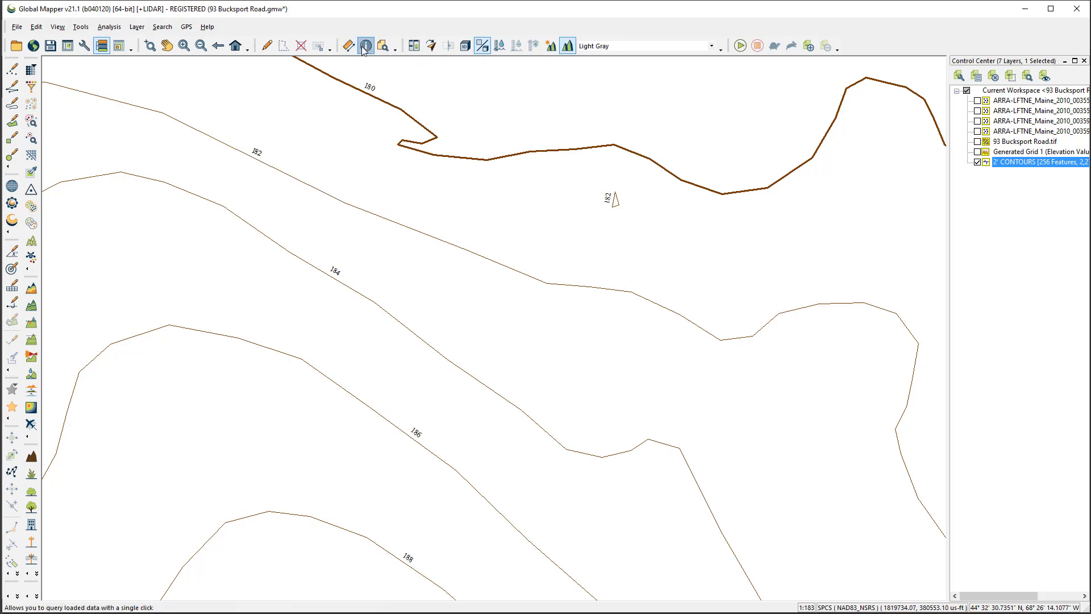
{"action": "left_click", "coordinate": [618, 202]}
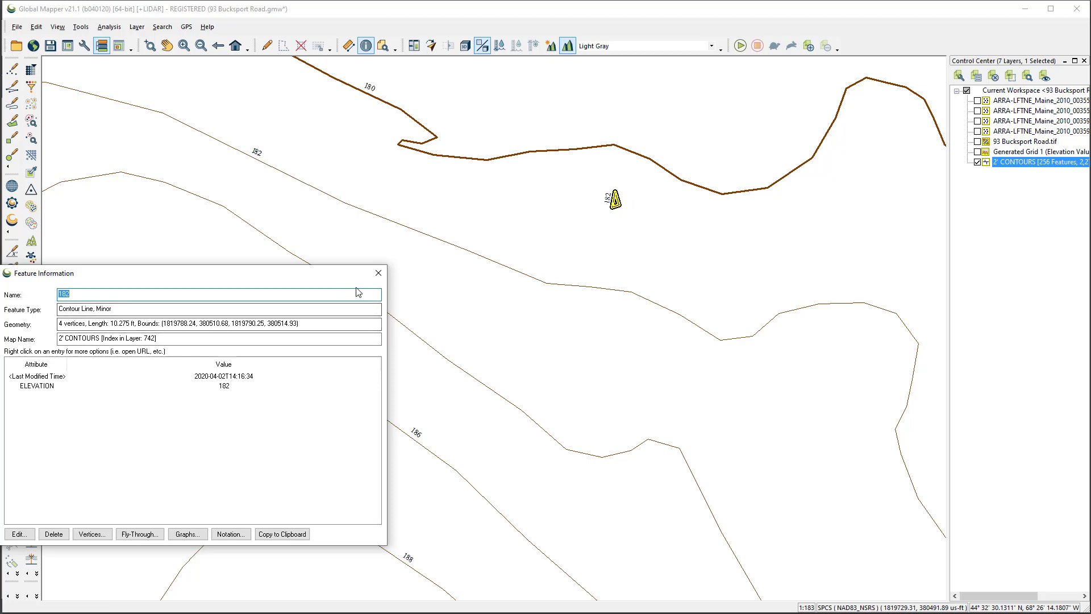
{"action": "left_click", "coordinate": [378, 273]}
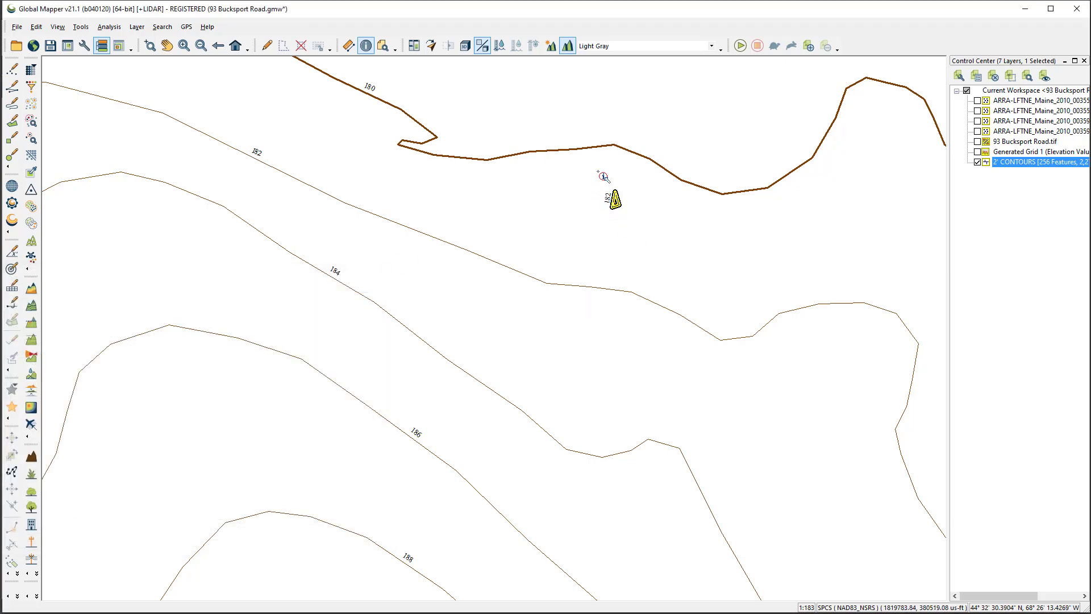
Delete the tiny closed 182 ft contour triangle below the 180 ft major contour
{"action": "left_click", "coordinate": [638, 225]}
{"action": "key", "text": "alt+d"}
{"action": "left_click_drag", "start_coordinate": [590, 179], "coordinate": [649, 234]}
{"action": "key", "text": "Delete"}
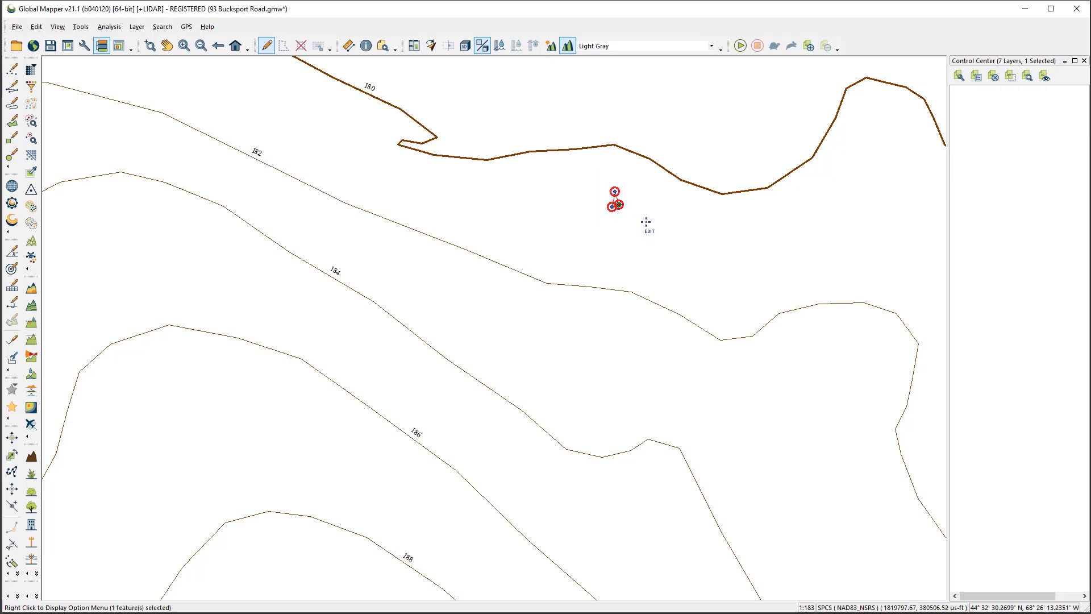
{"action": "scroll", "coordinate": [606, 218], "scroll_direction": "down", "scroll_amount": 4}
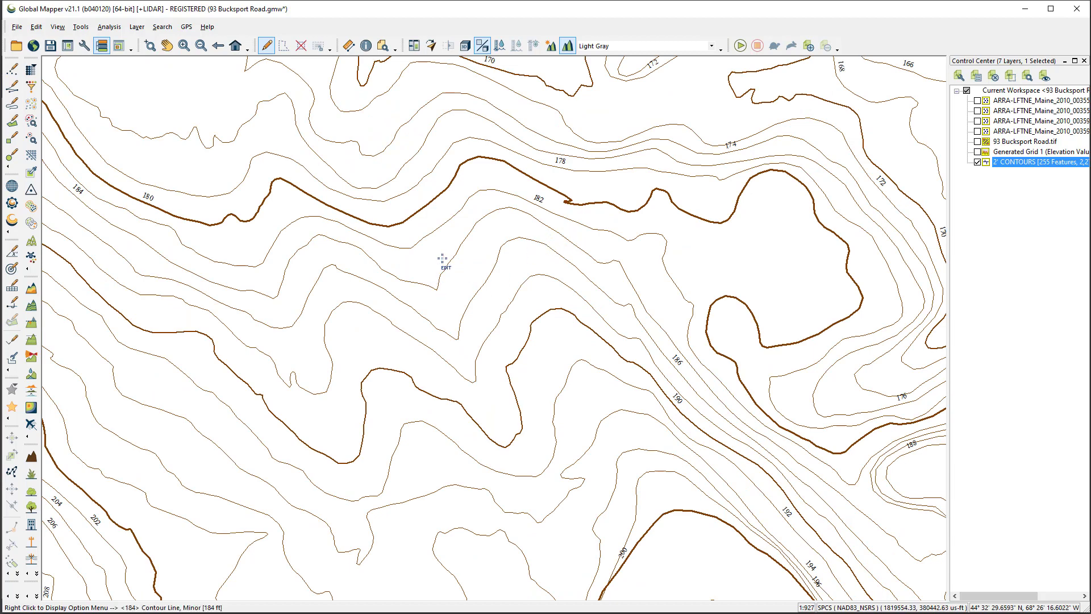
{"action": "scroll", "coordinate": [407, 234], "scroll_direction": "down", "scroll_amount": 3}
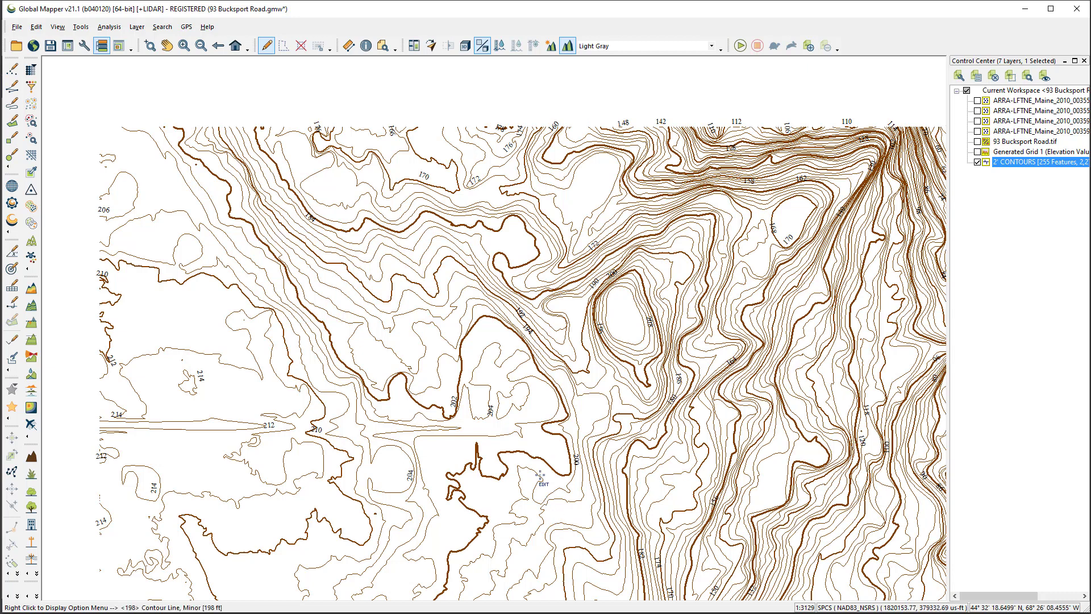
{"action": "scroll", "coordinate": [540, 476], "scroll_direction": "down", "scroll_amount": 1}
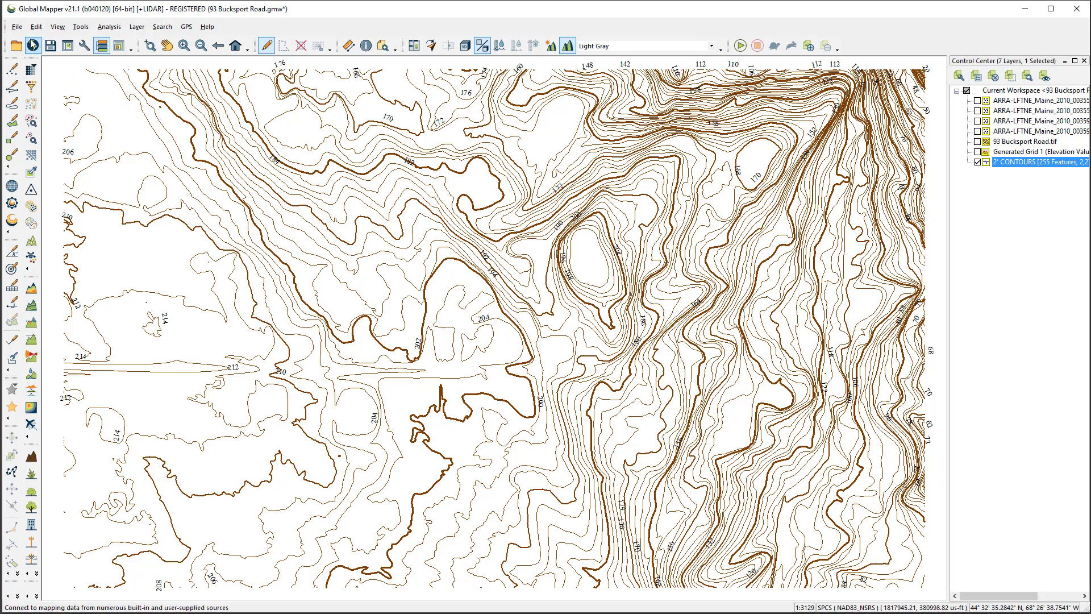
{"action": "left_click", "coordinate": [17, 27]}
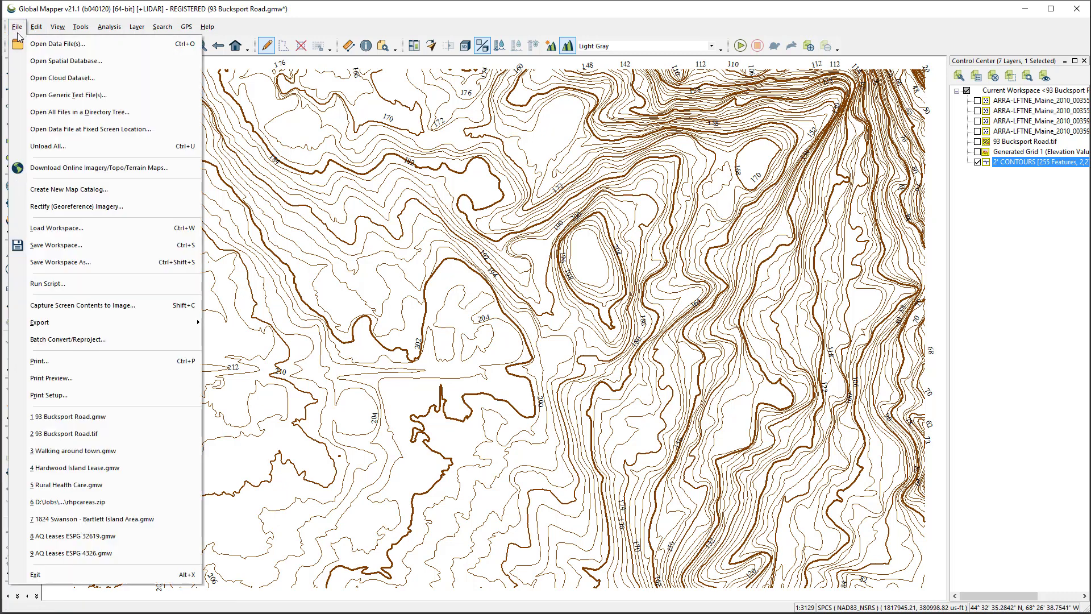
{"action": "mouse_move", "coordinate": [120, 322]}
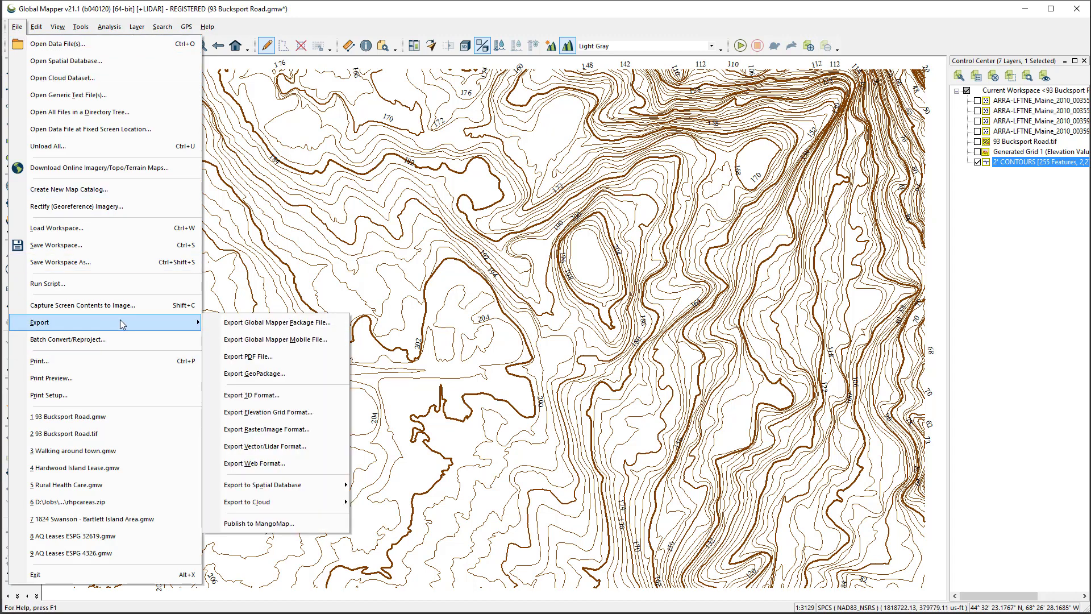
{"action": "left_click", "coordinate": [384, 4]}
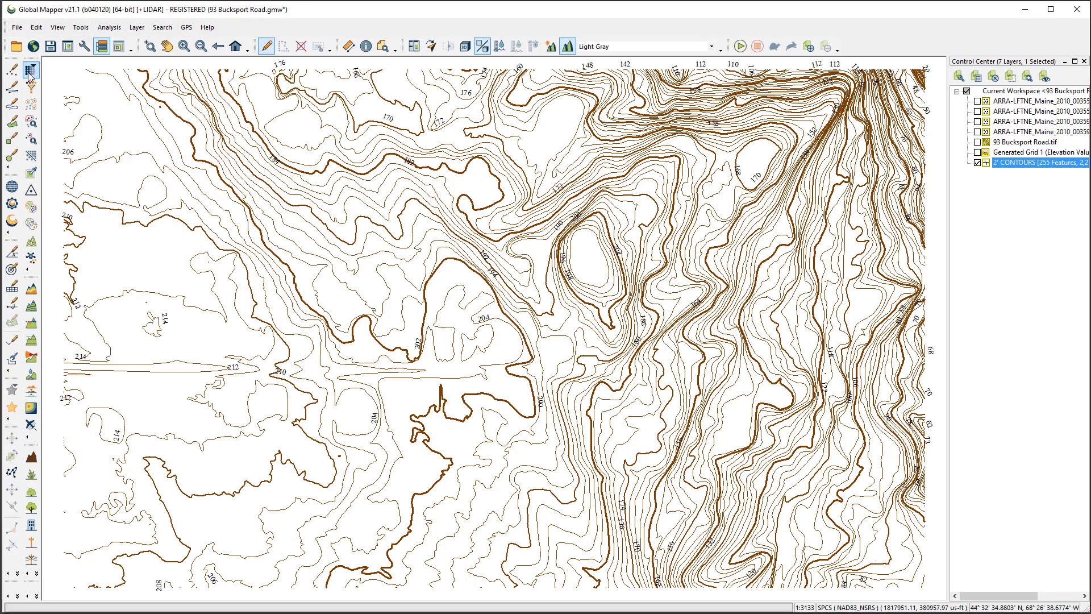
Start a vector export of the 2-foot contours in DWG format
{"action": "left_click", "coordinate": [17, 27]}
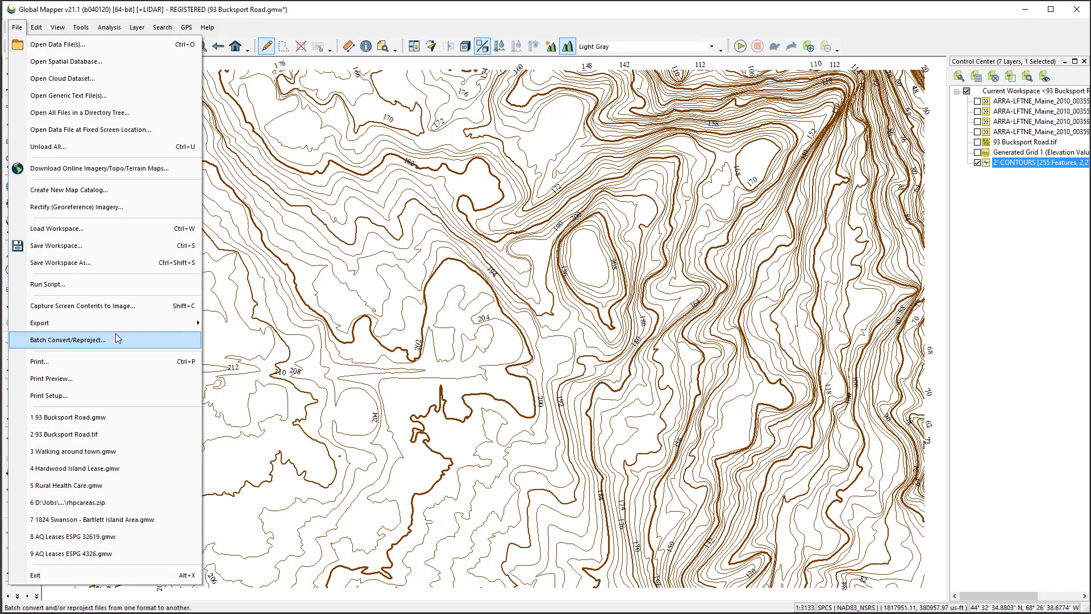
{"action": "mouse_move", "coordinate": [120, 329]}
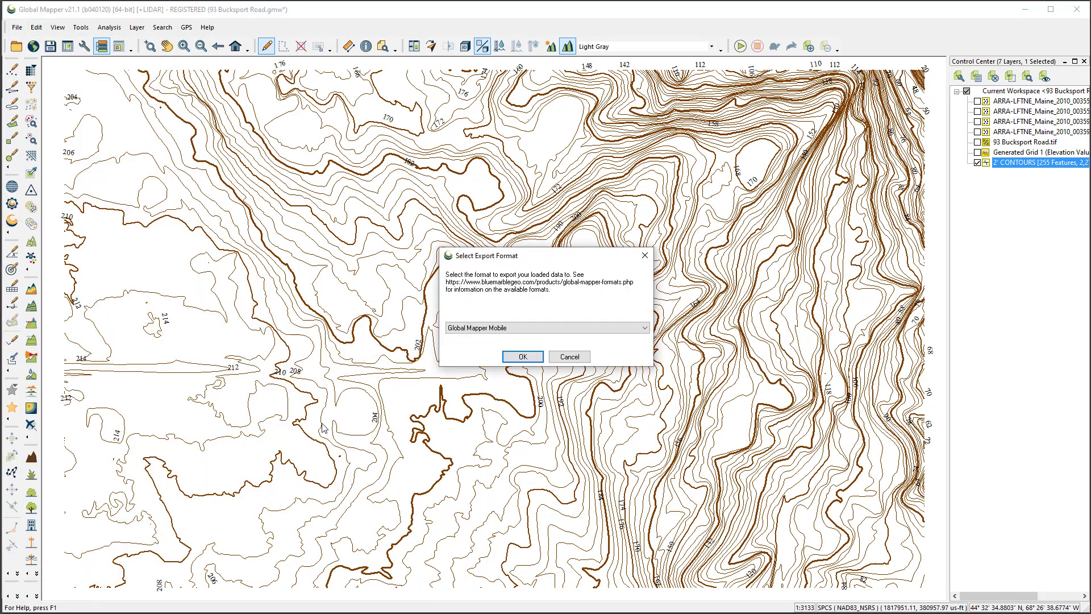
{"action": "left_click", "coordinate": [543, 329]}
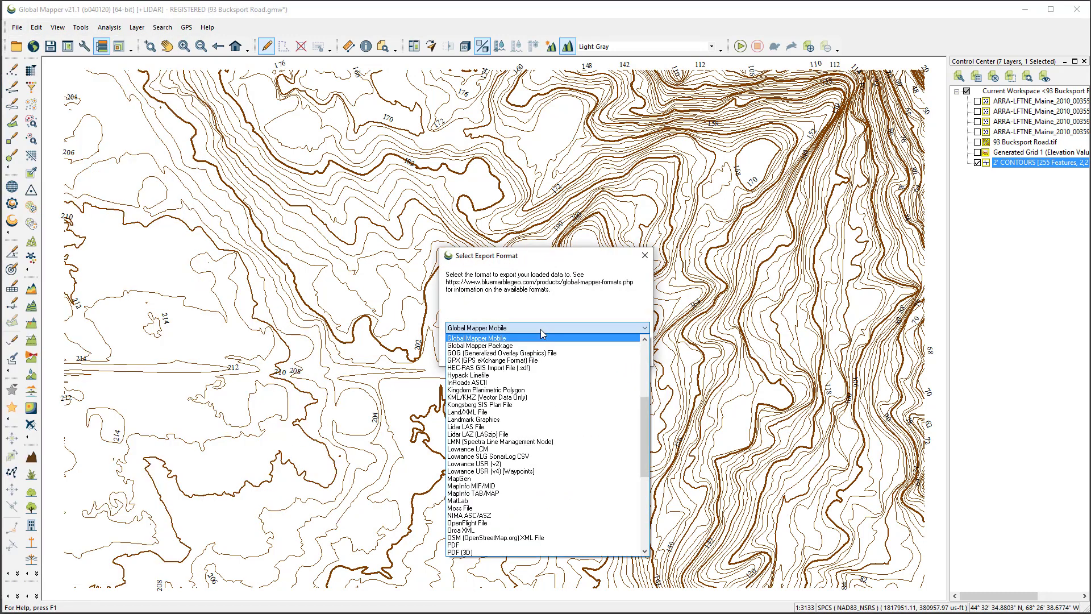
{"action": "left_click_drag", "start_coordinate": [646, 415], "coordinate": [643, 363]}
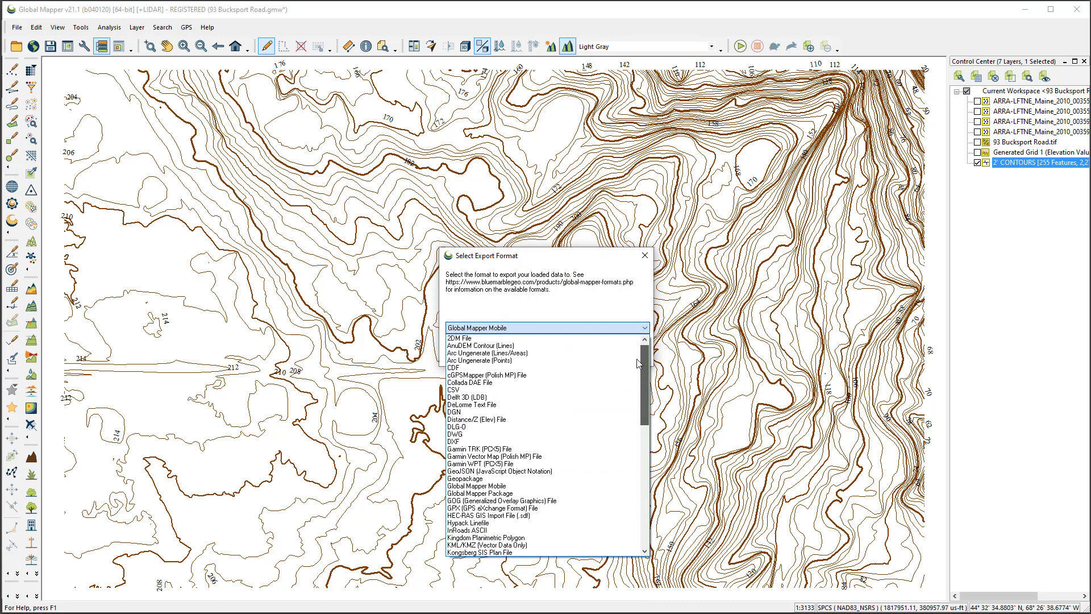
{"action": "left_click", "coordinate": [455, 434]}
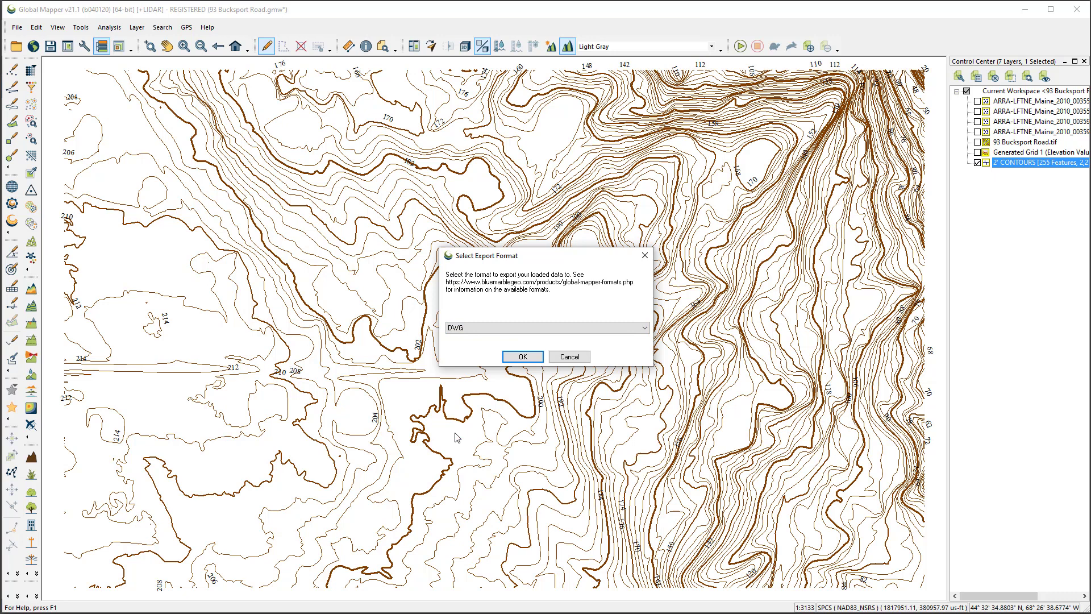
{"action": "left_click", "coordinate": [530, 357]}
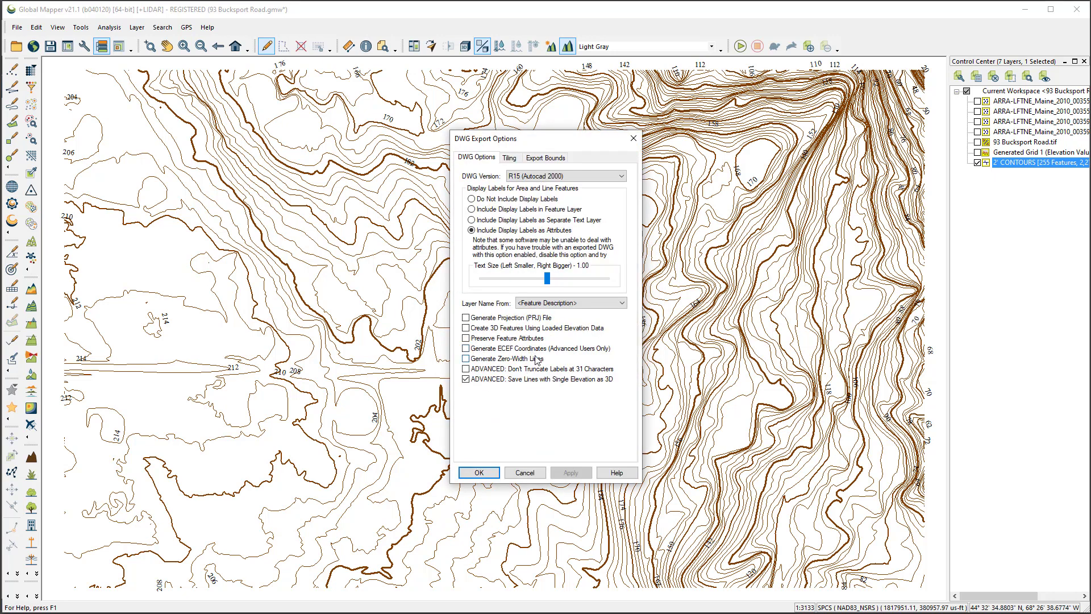
Limit the export bounds to a drawn box about 1642 by 1188 ft, enclosing the closed hill contours and the 204 ft contour area
{"action": "left_click", "coordinate": [545, 159]}
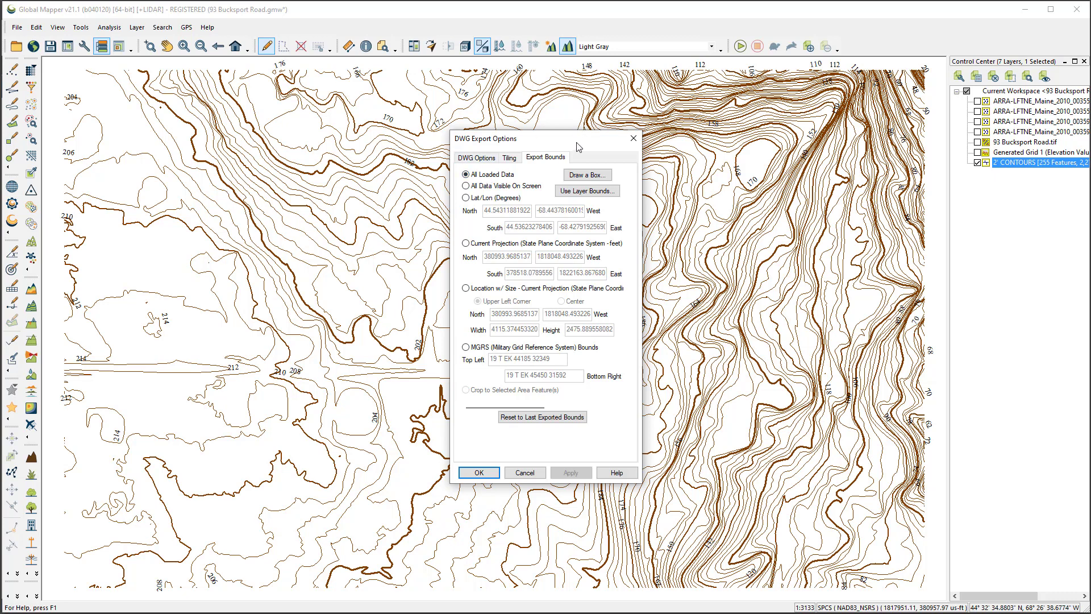
{"action": "left_click_drag", "start_coordinate": [509, 146], "coordinate": [217, 148]}
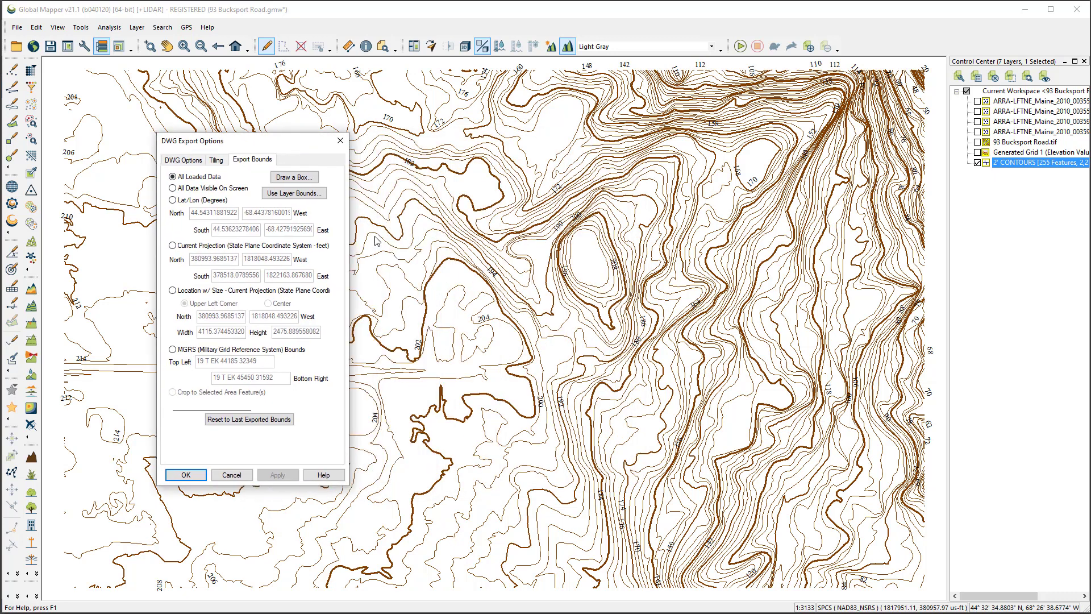
{"action": "left_click", "coordinate": [292, 178]}
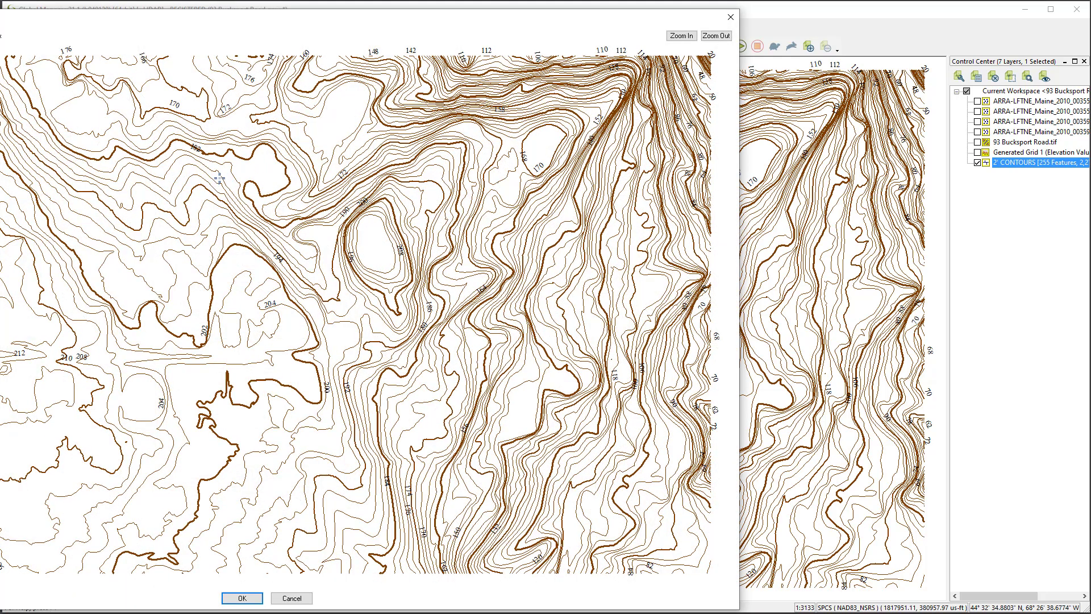
{"action": "left_click_drag", "start_coordinate": [220, 179], "coordinate": [562, 425]}
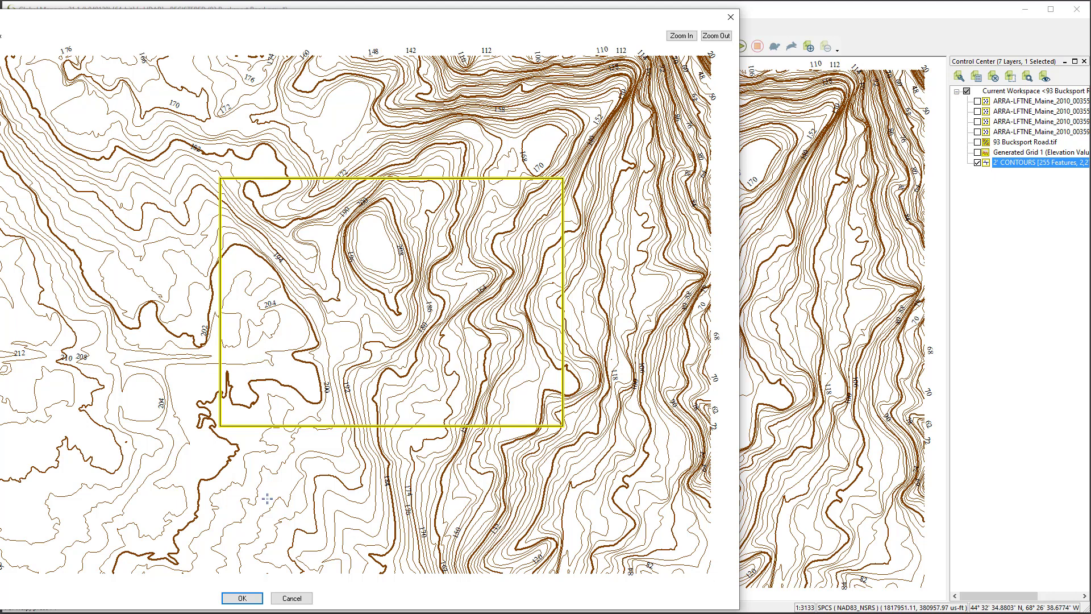
{"action": "left_click", "coordinate": [259, 598]}
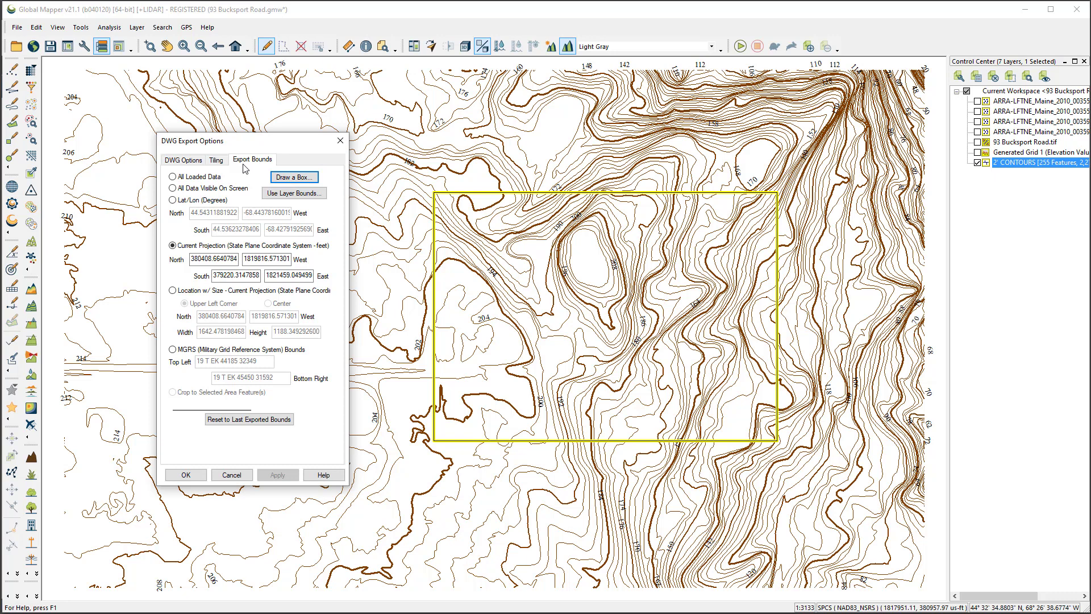
Set the DWG export to include display labels as a separate text layer and accept the export options
{"action": "left_click", "coordinate": [184, 165]}
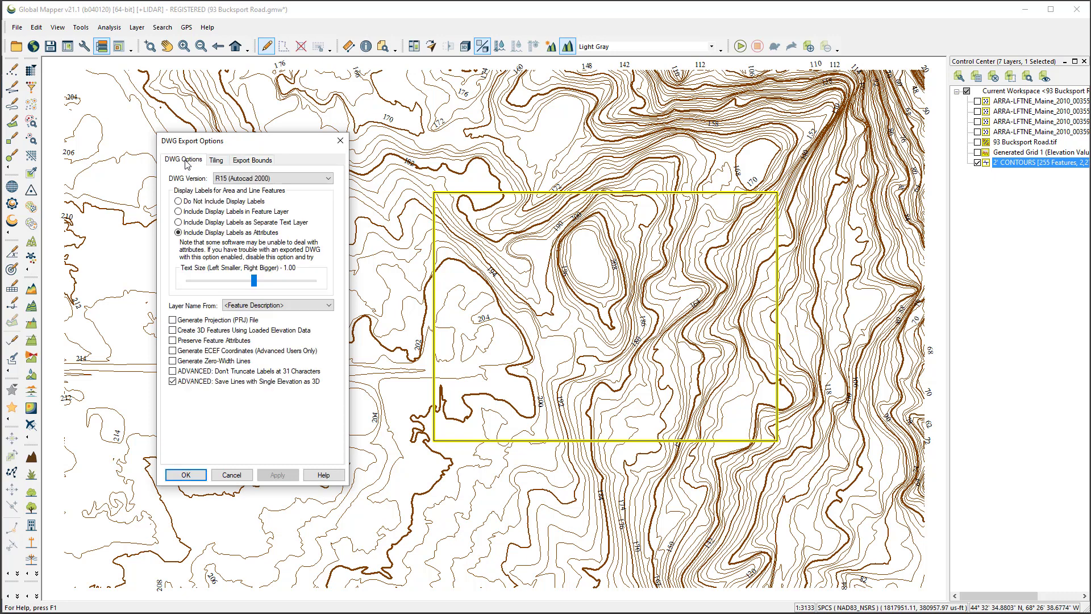
{"action": "left_click", "coordinate": [289, 182]}
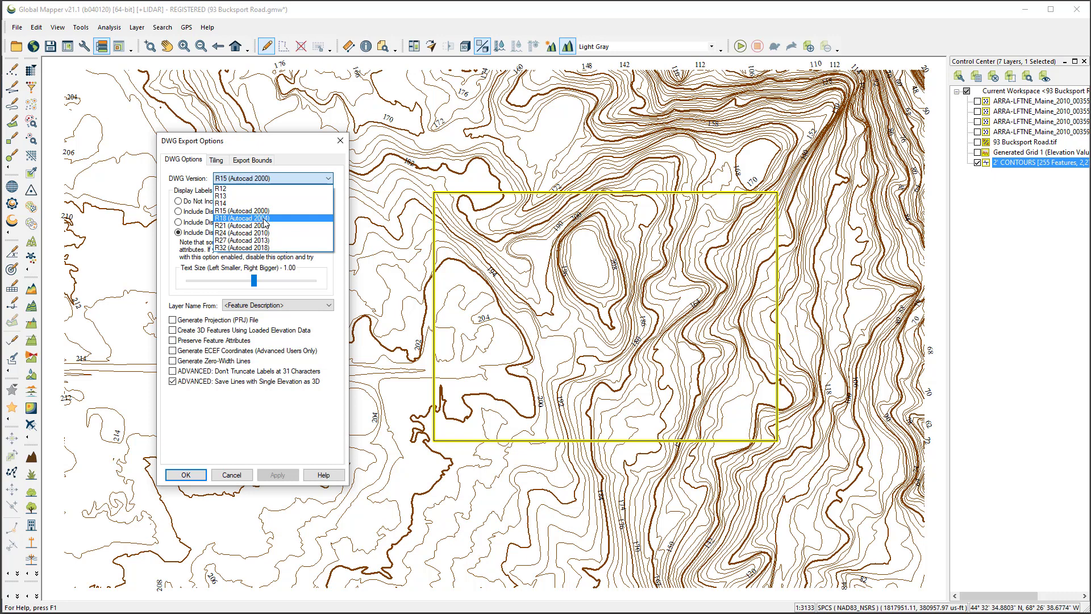
{"action": "left_click", "coordinate": [277, 145]}
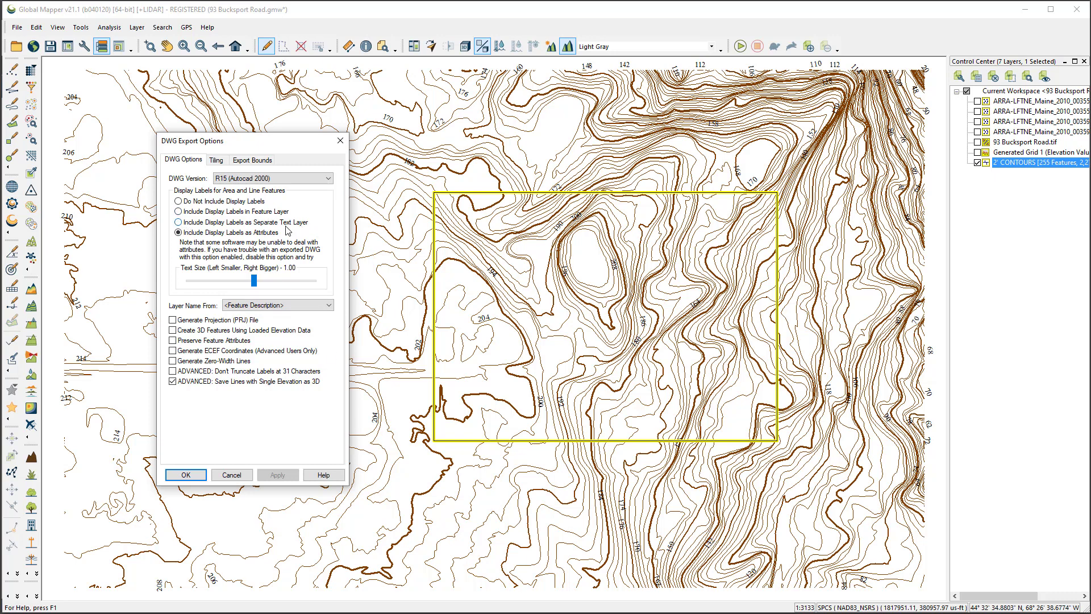
{"action": "left_click", "coordinate": [178, 222]}
{"action": "left_click", "coordinate": [181, 474]}
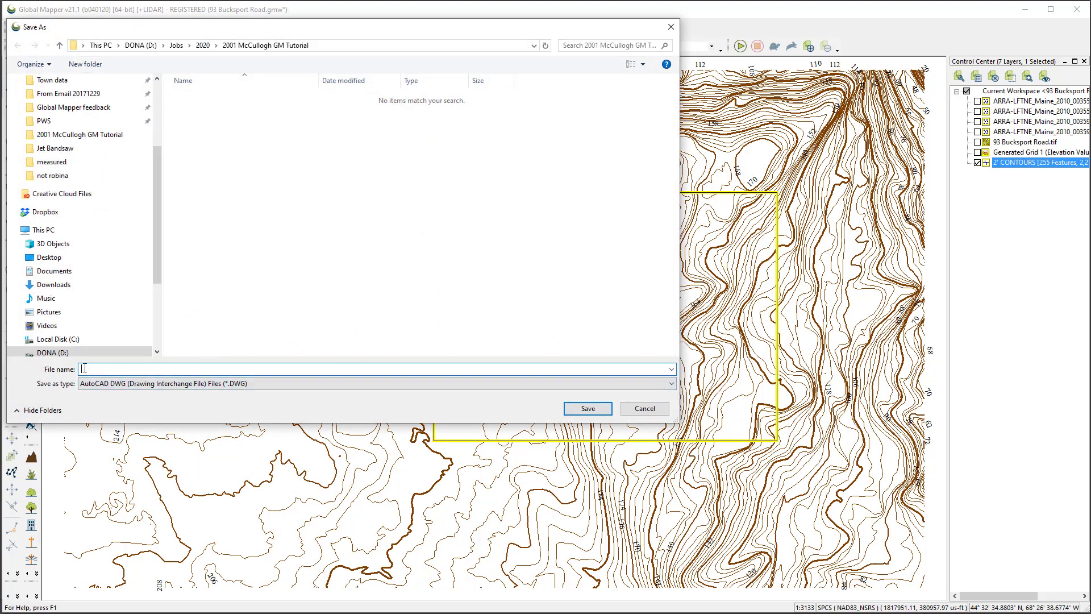
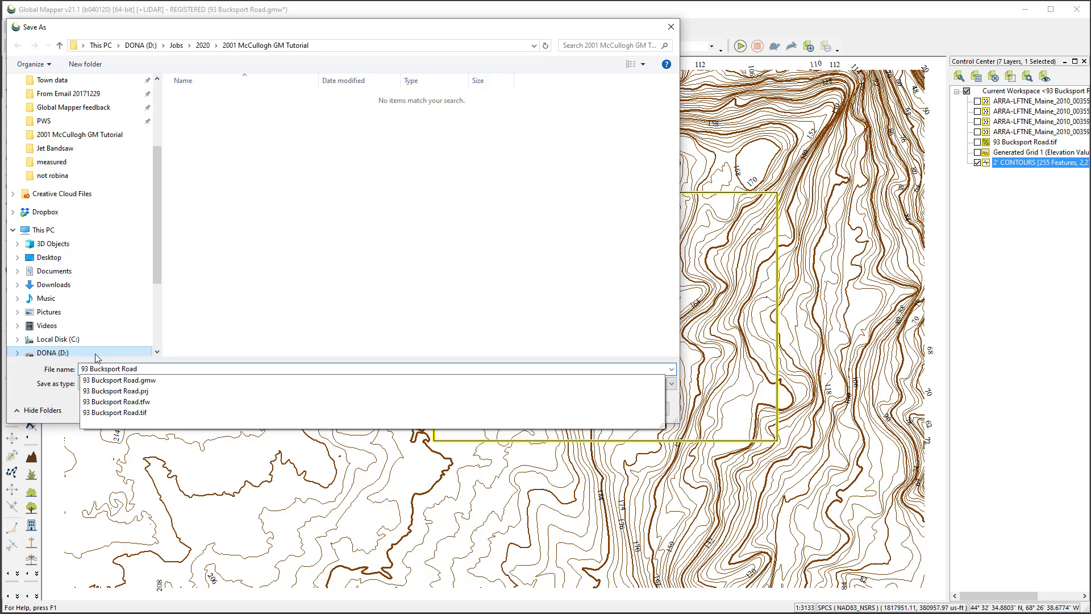
{"action": "key", "text": "Return"}
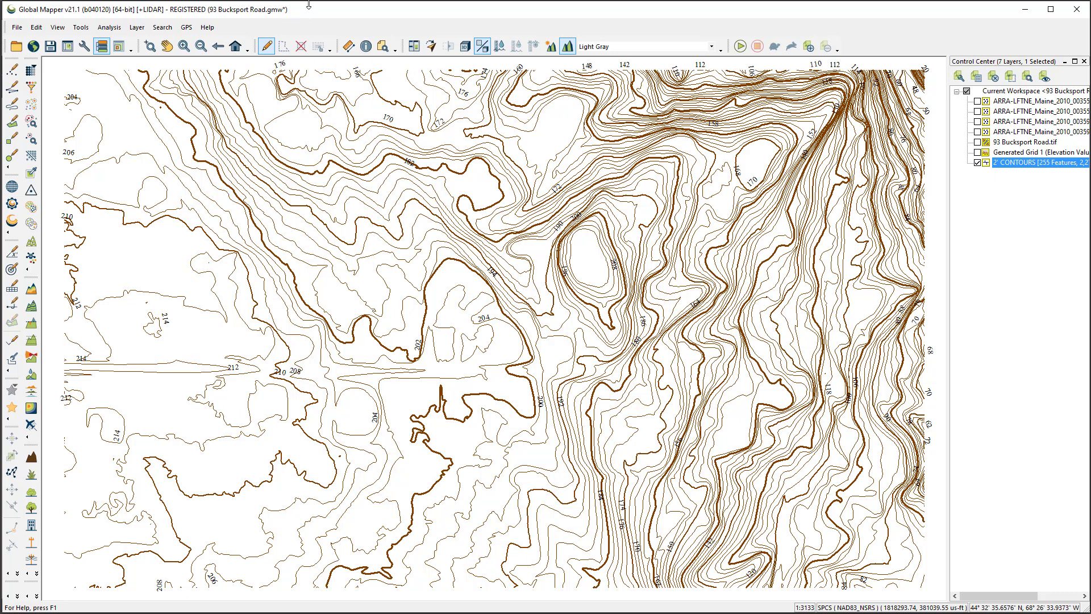
{"action": "key", "text": "ctrl+s"}
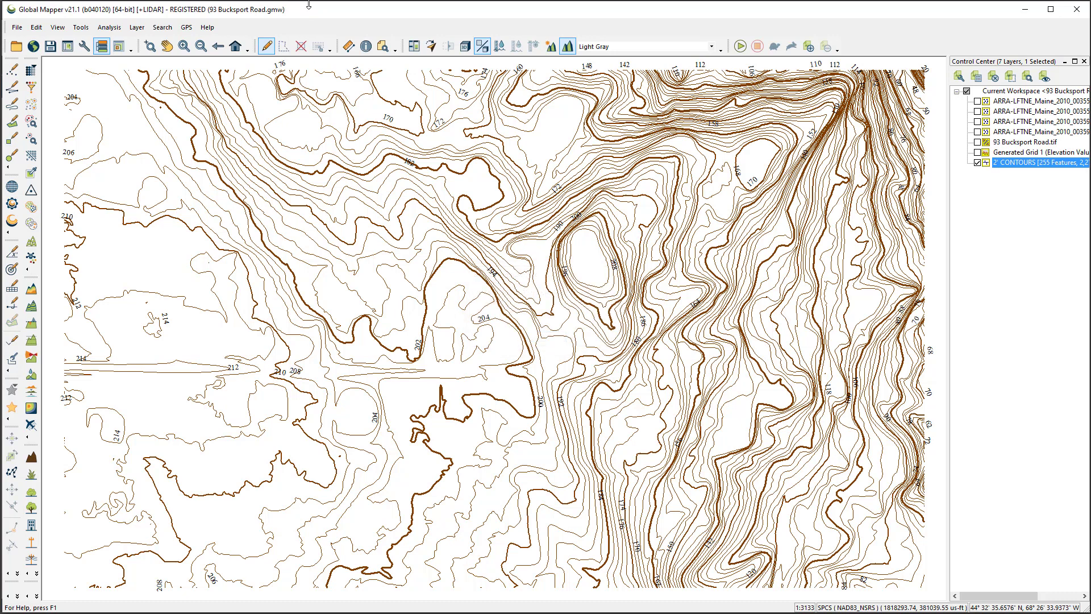